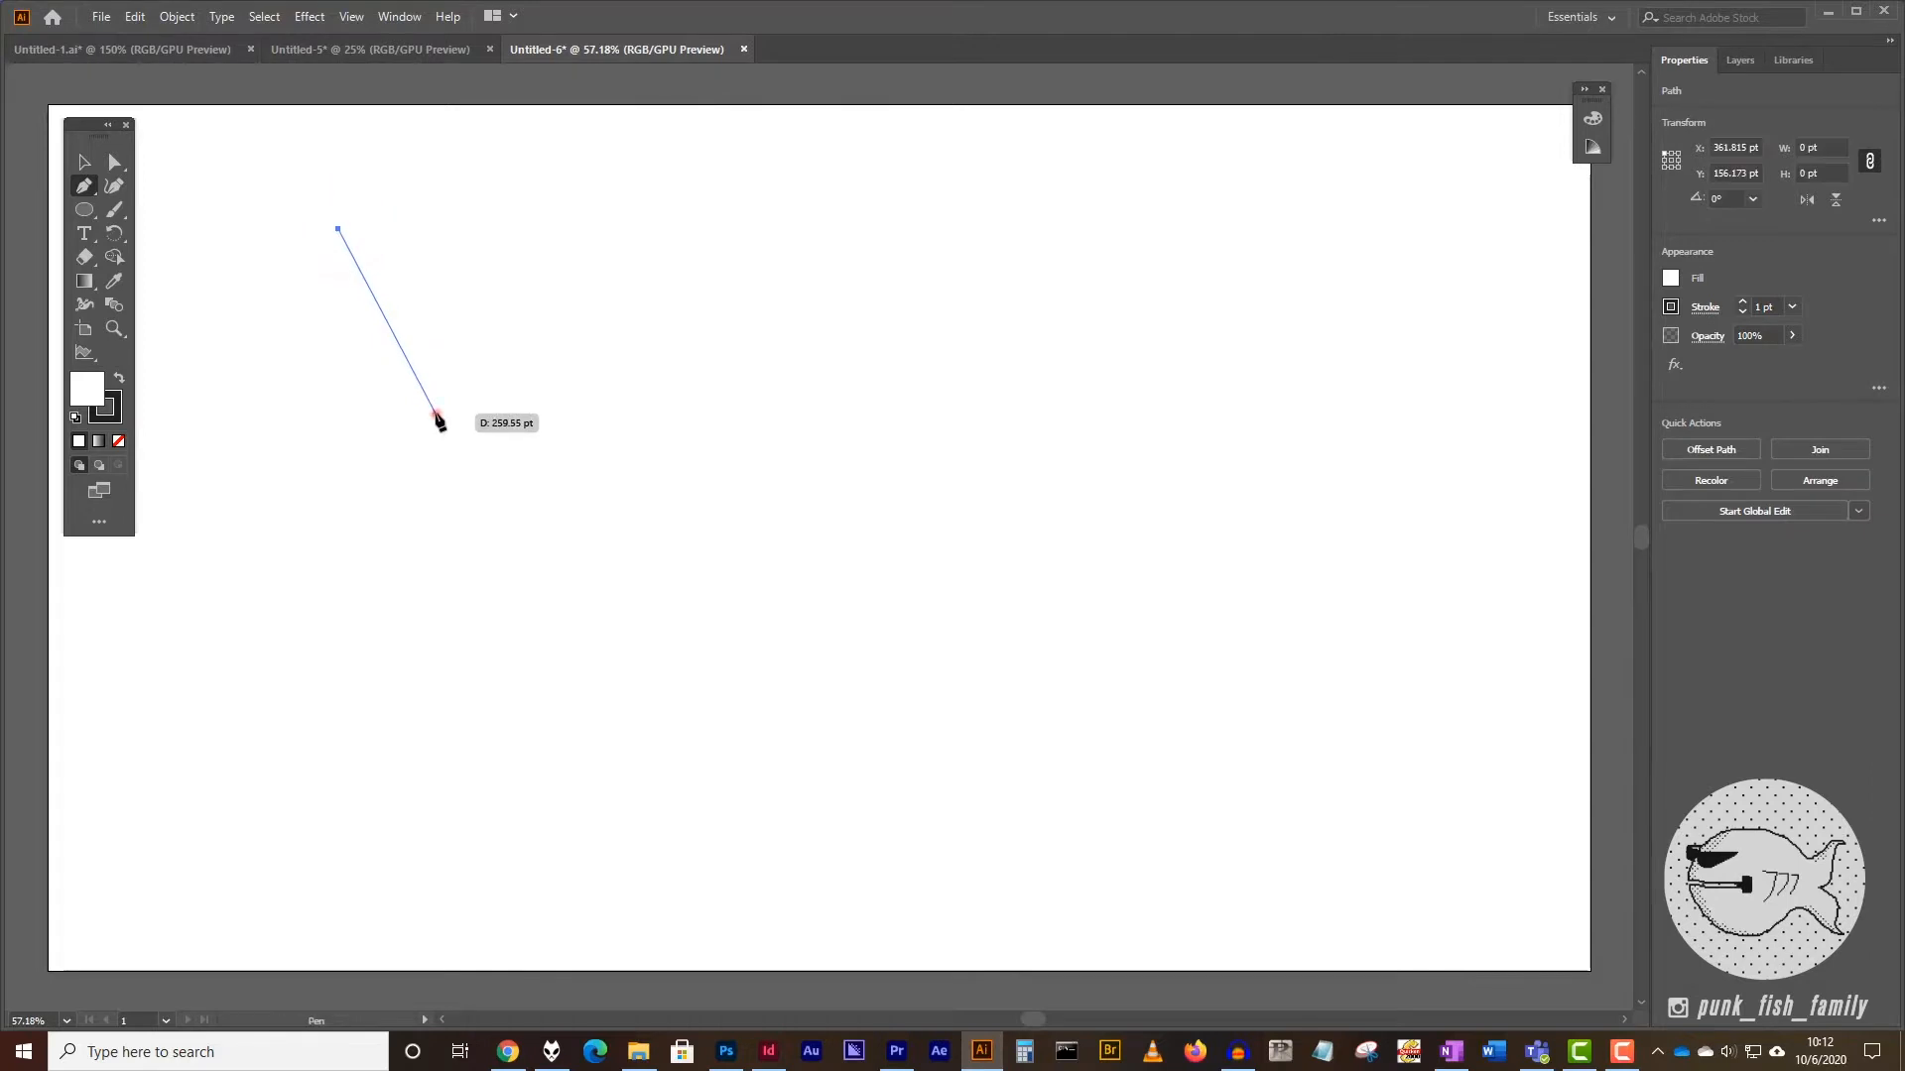
# - Draw an open zigzag path of straight segments across the artboard with the Pen tool, and finish the path
pyautogui.click(435, 414)
pyautogui.click(578, 229)
pyautogui.click(685, 413)
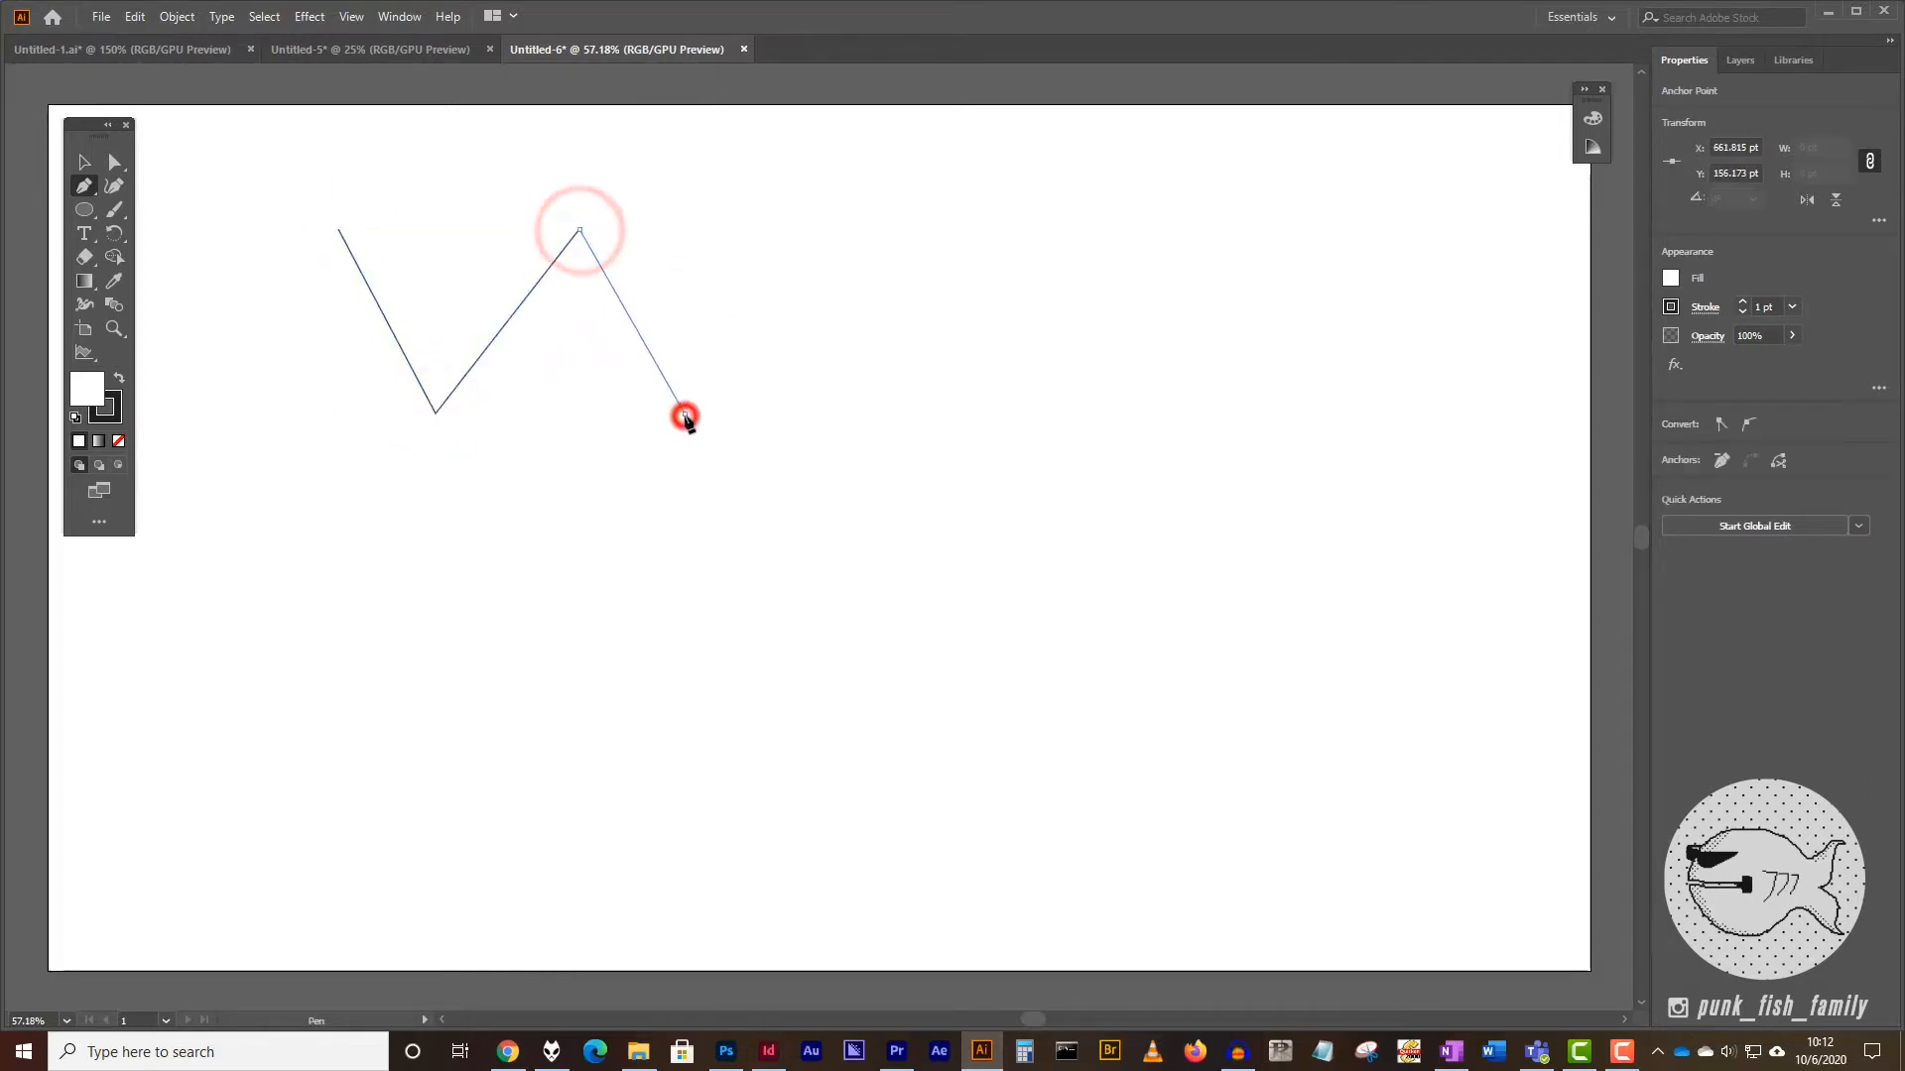
pyautogui.click(819, 219)
pyautogui.click(907, 402)
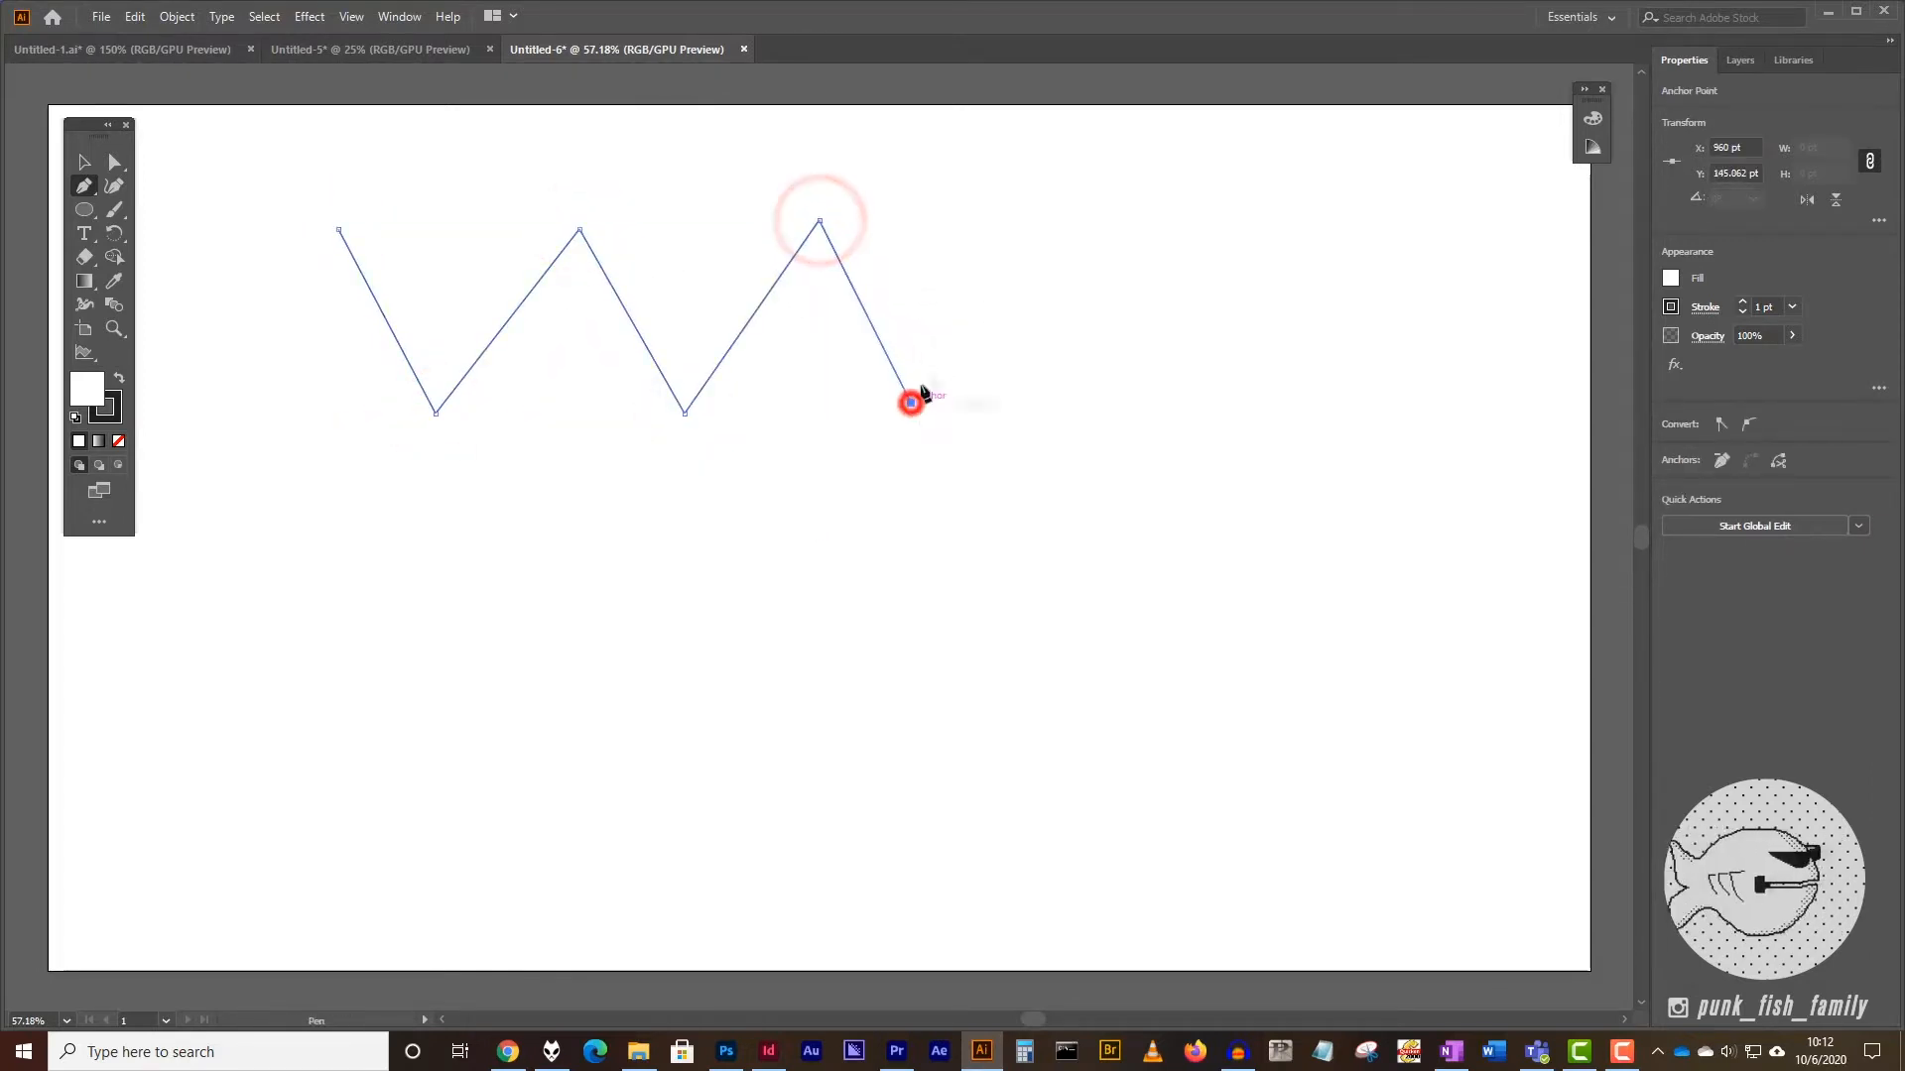
pyautogui.click(1028, 234)
pyautogui.click(1121, 402)
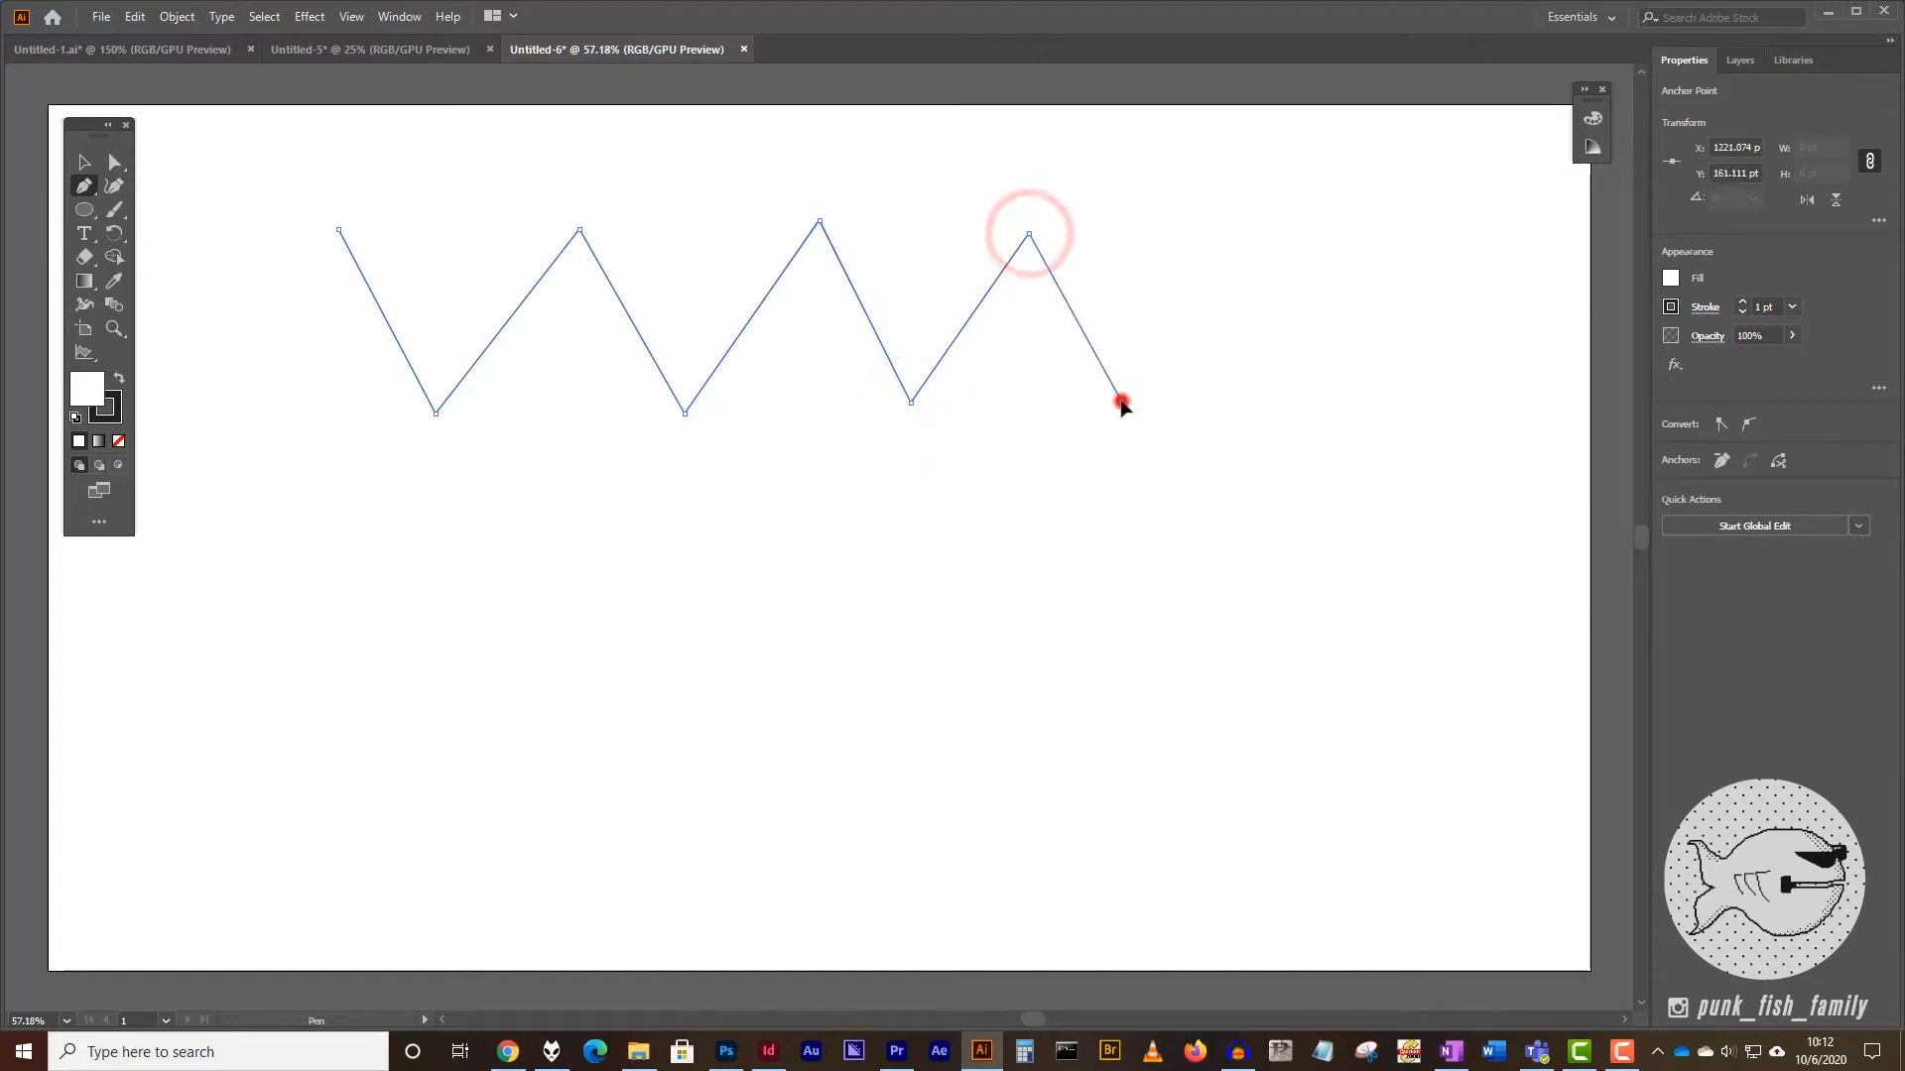
pyautogui.keyDown('ctrl'); pyautogui.click(1231, 248); pyautogui.keyUp('ctrl')
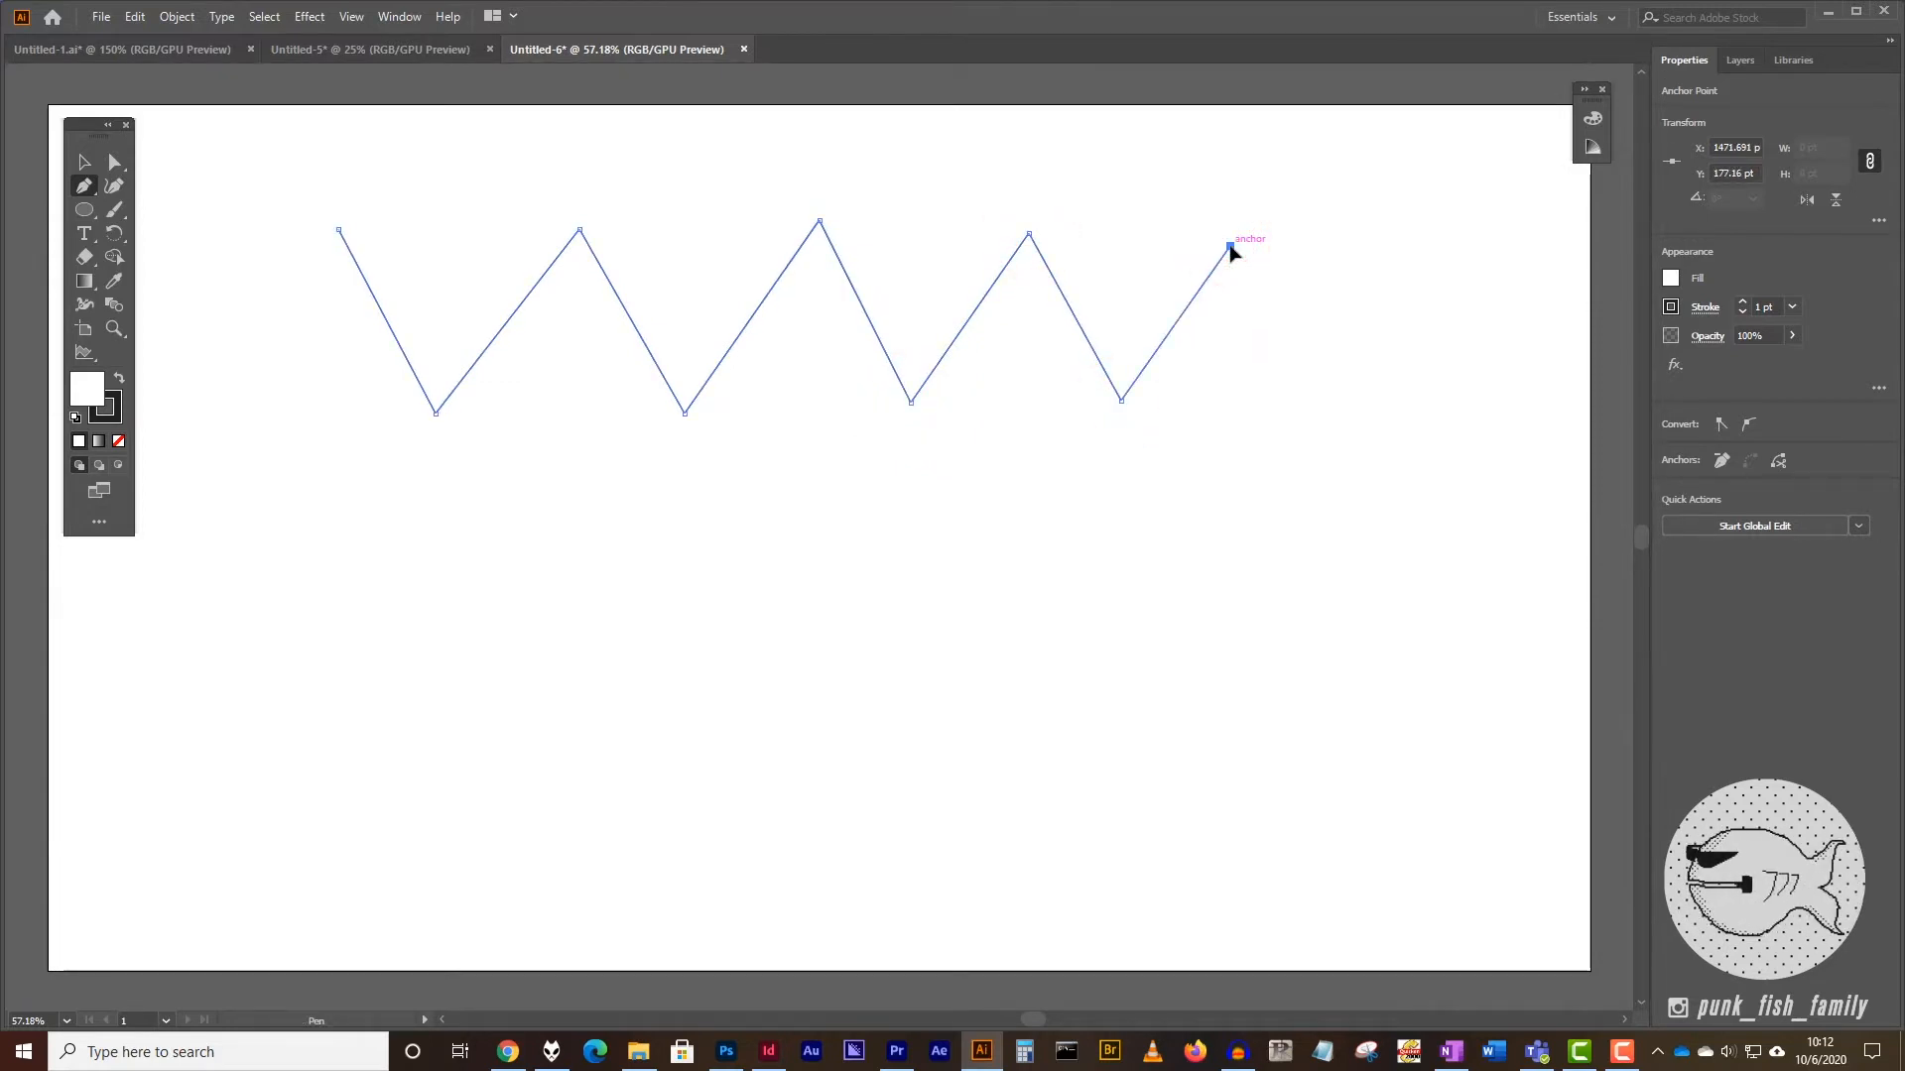
pyautogui.keyDown('ctrl'); pyautogui.click(1231, 250); pyautogui.keyUp('ctrl')
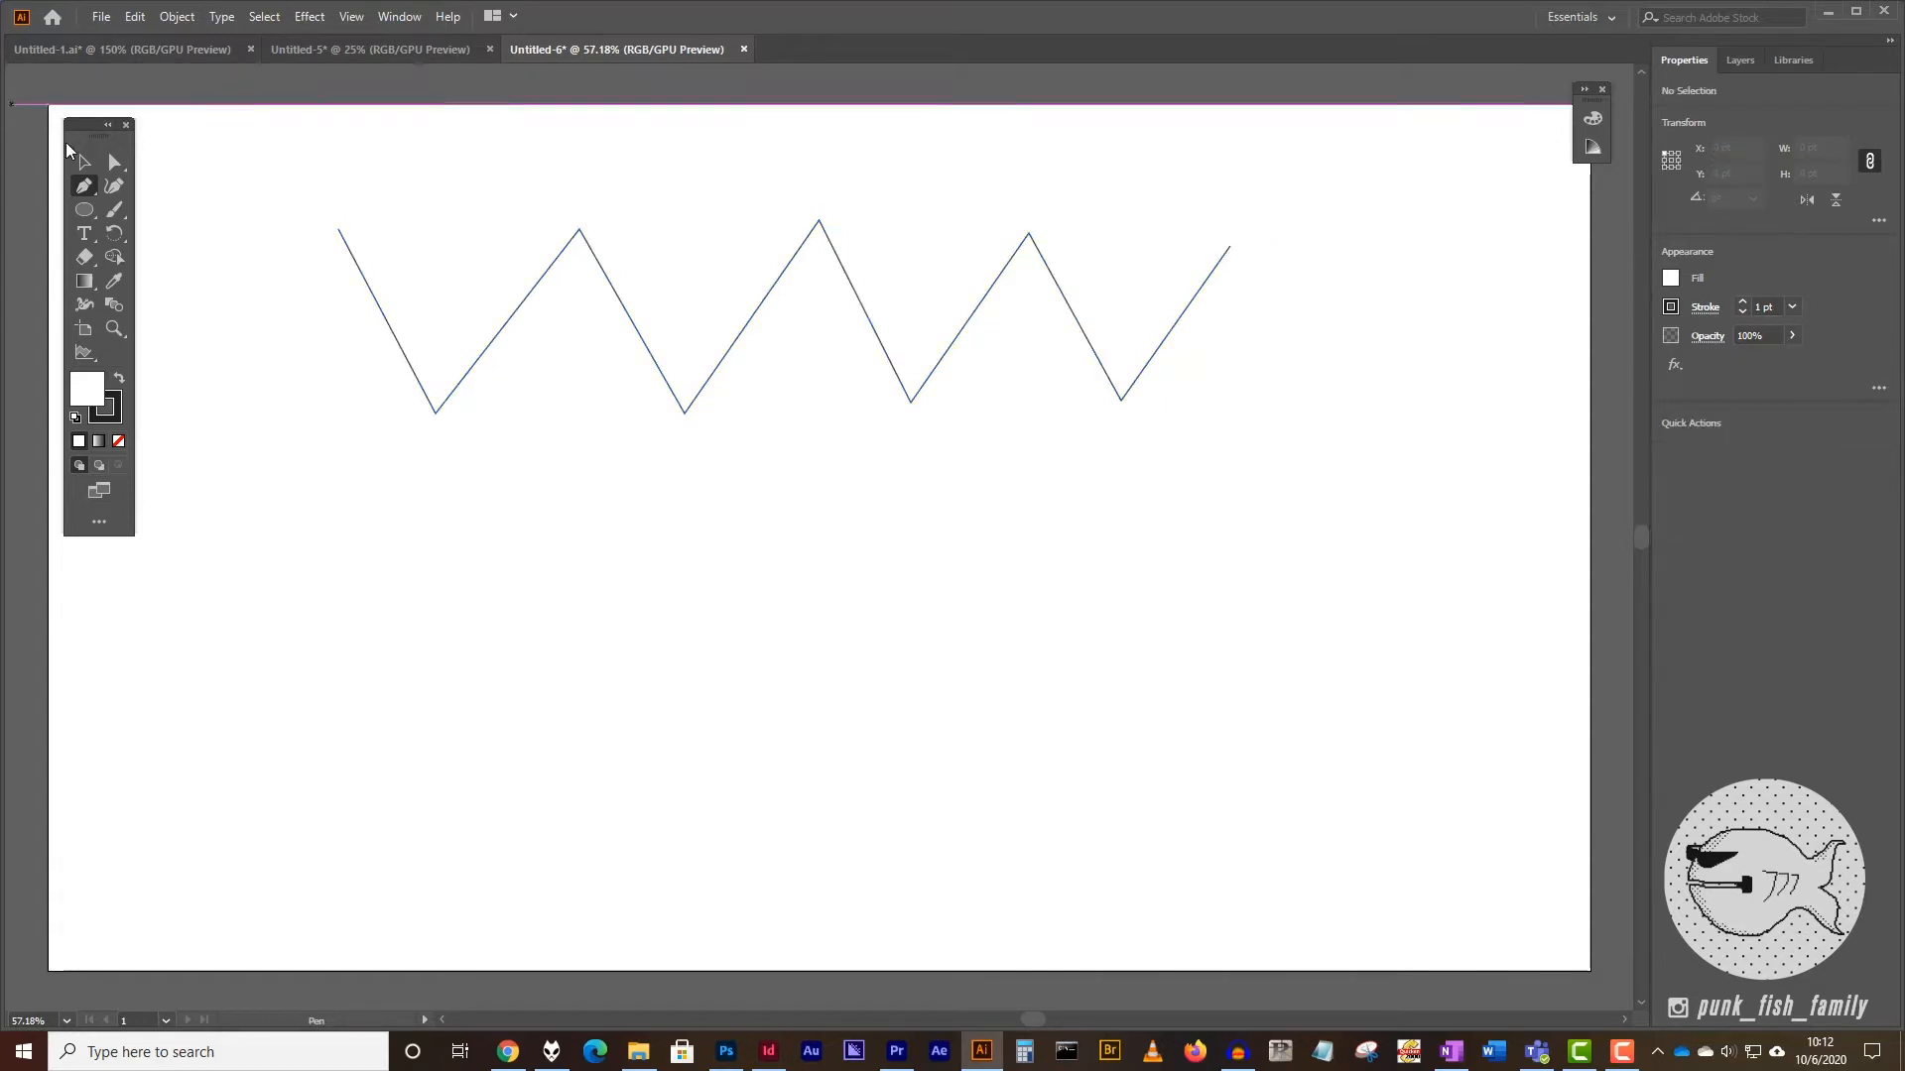
# - Flatten the middle of the zigzag by moving four inner anchor points closer together vertically with Direct Selection
pyautogui.click(117, 162)
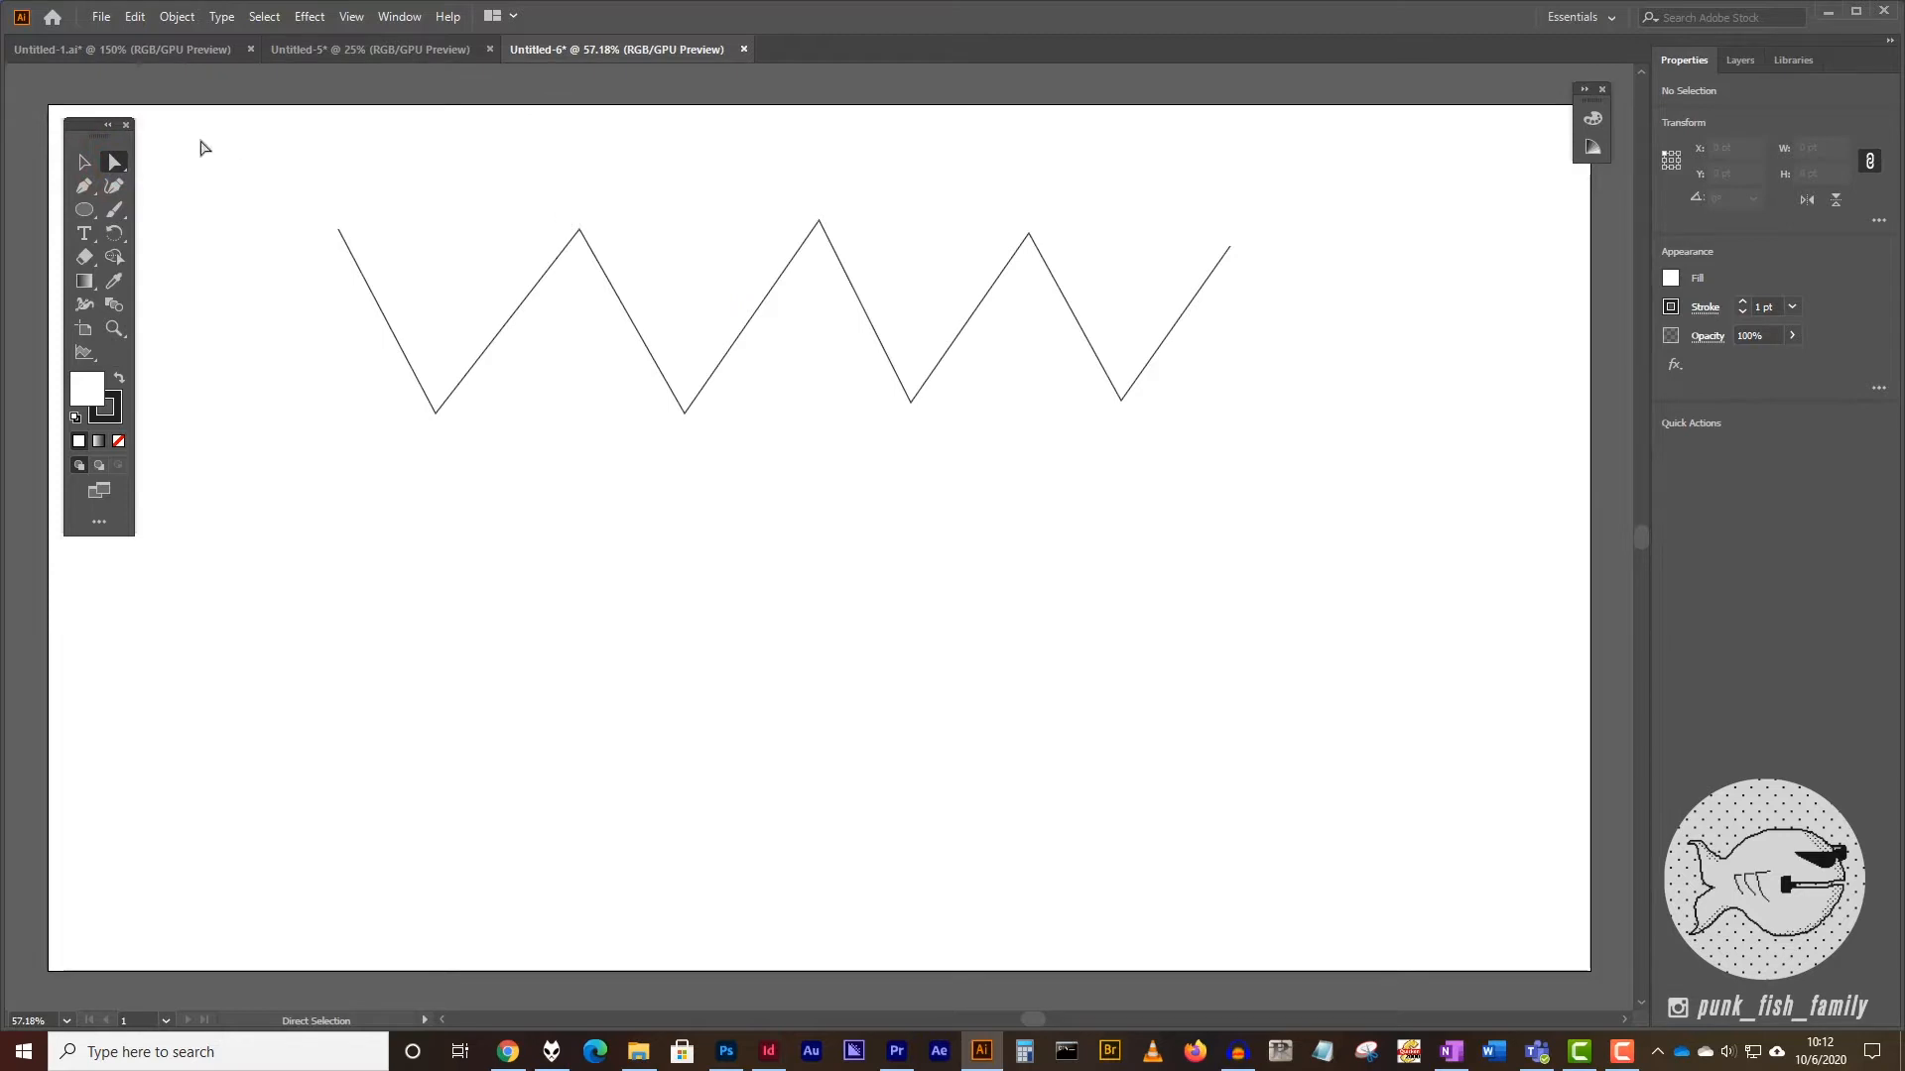
pyautogui.moveTo(581, 231)
pyautogui.mouseDown()
pyautogui.moveTo(577, 280)
pyautogui.moveTo(556, 248)
pyautogui.mouseUp()
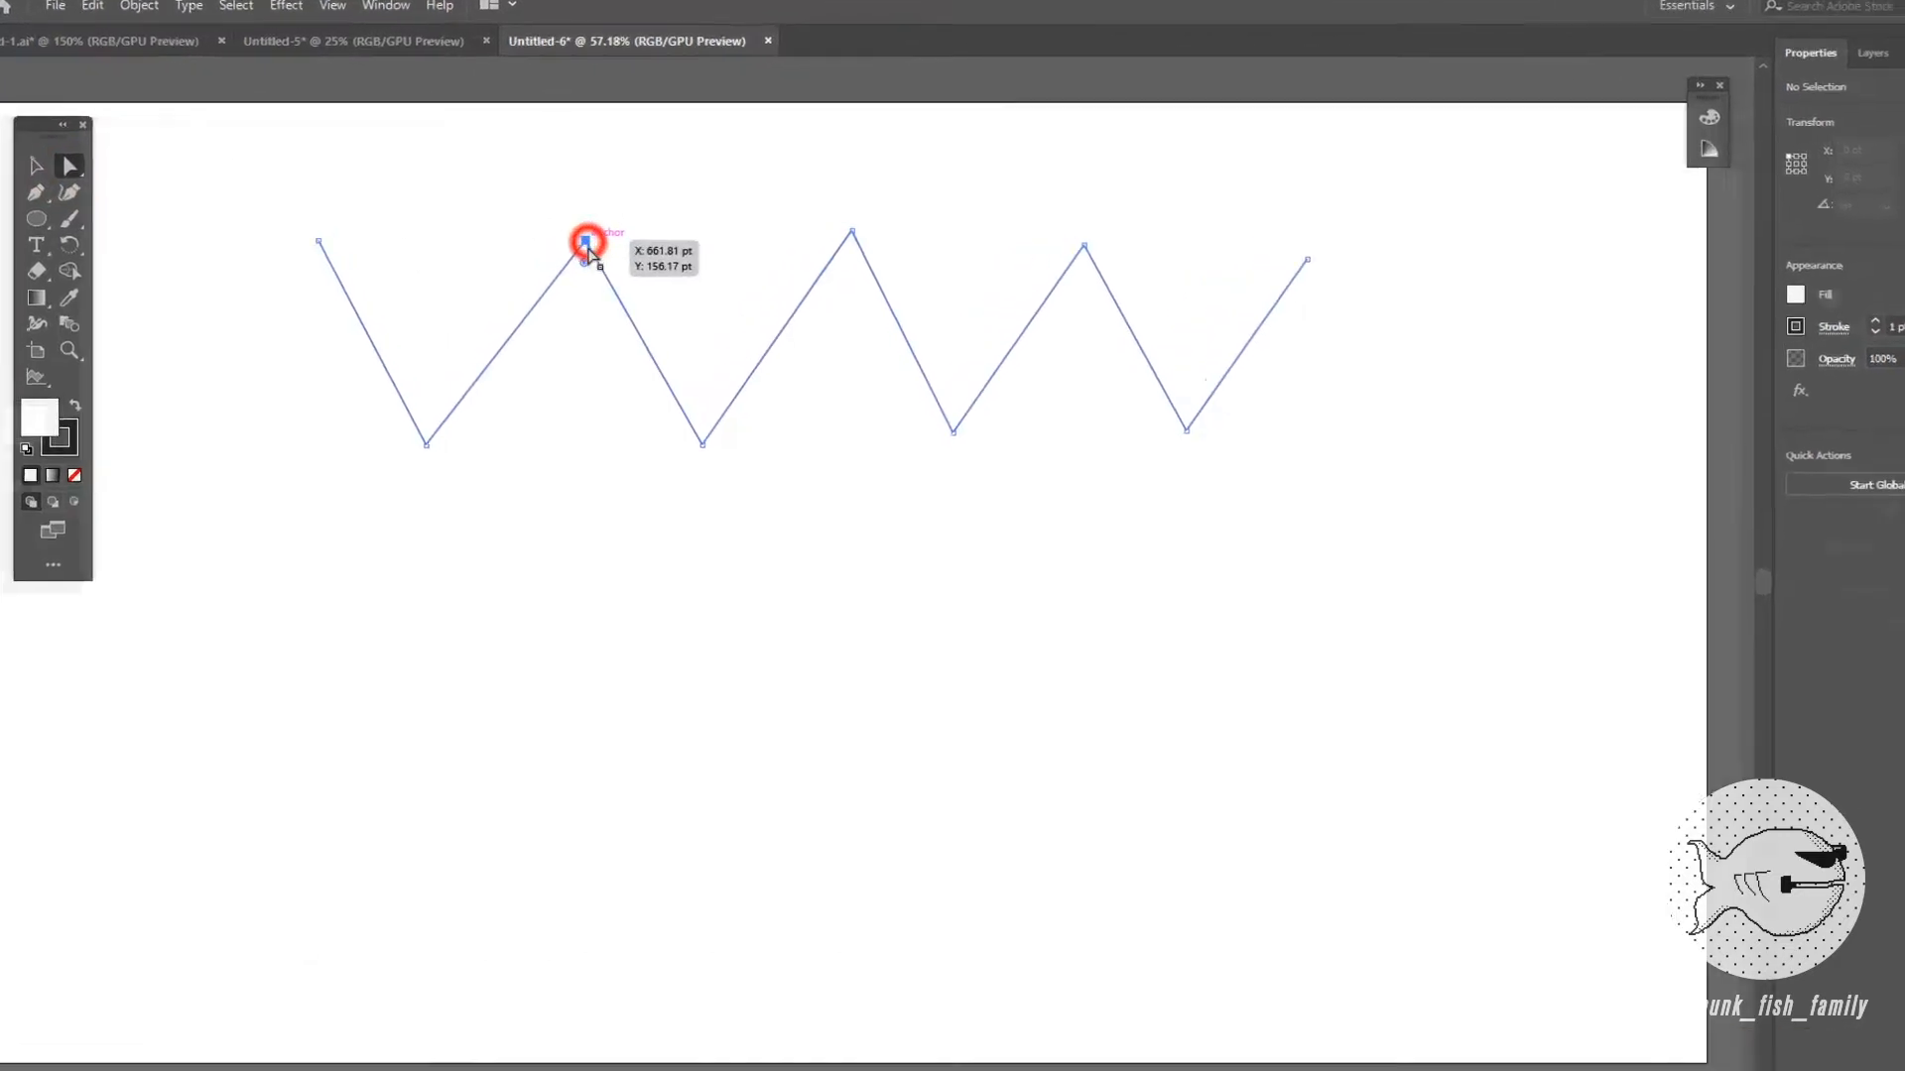
pyautogui.moveTo(590, 369); pyautogui.dragTo(646, 415)
pyautogui.click(846, 704)
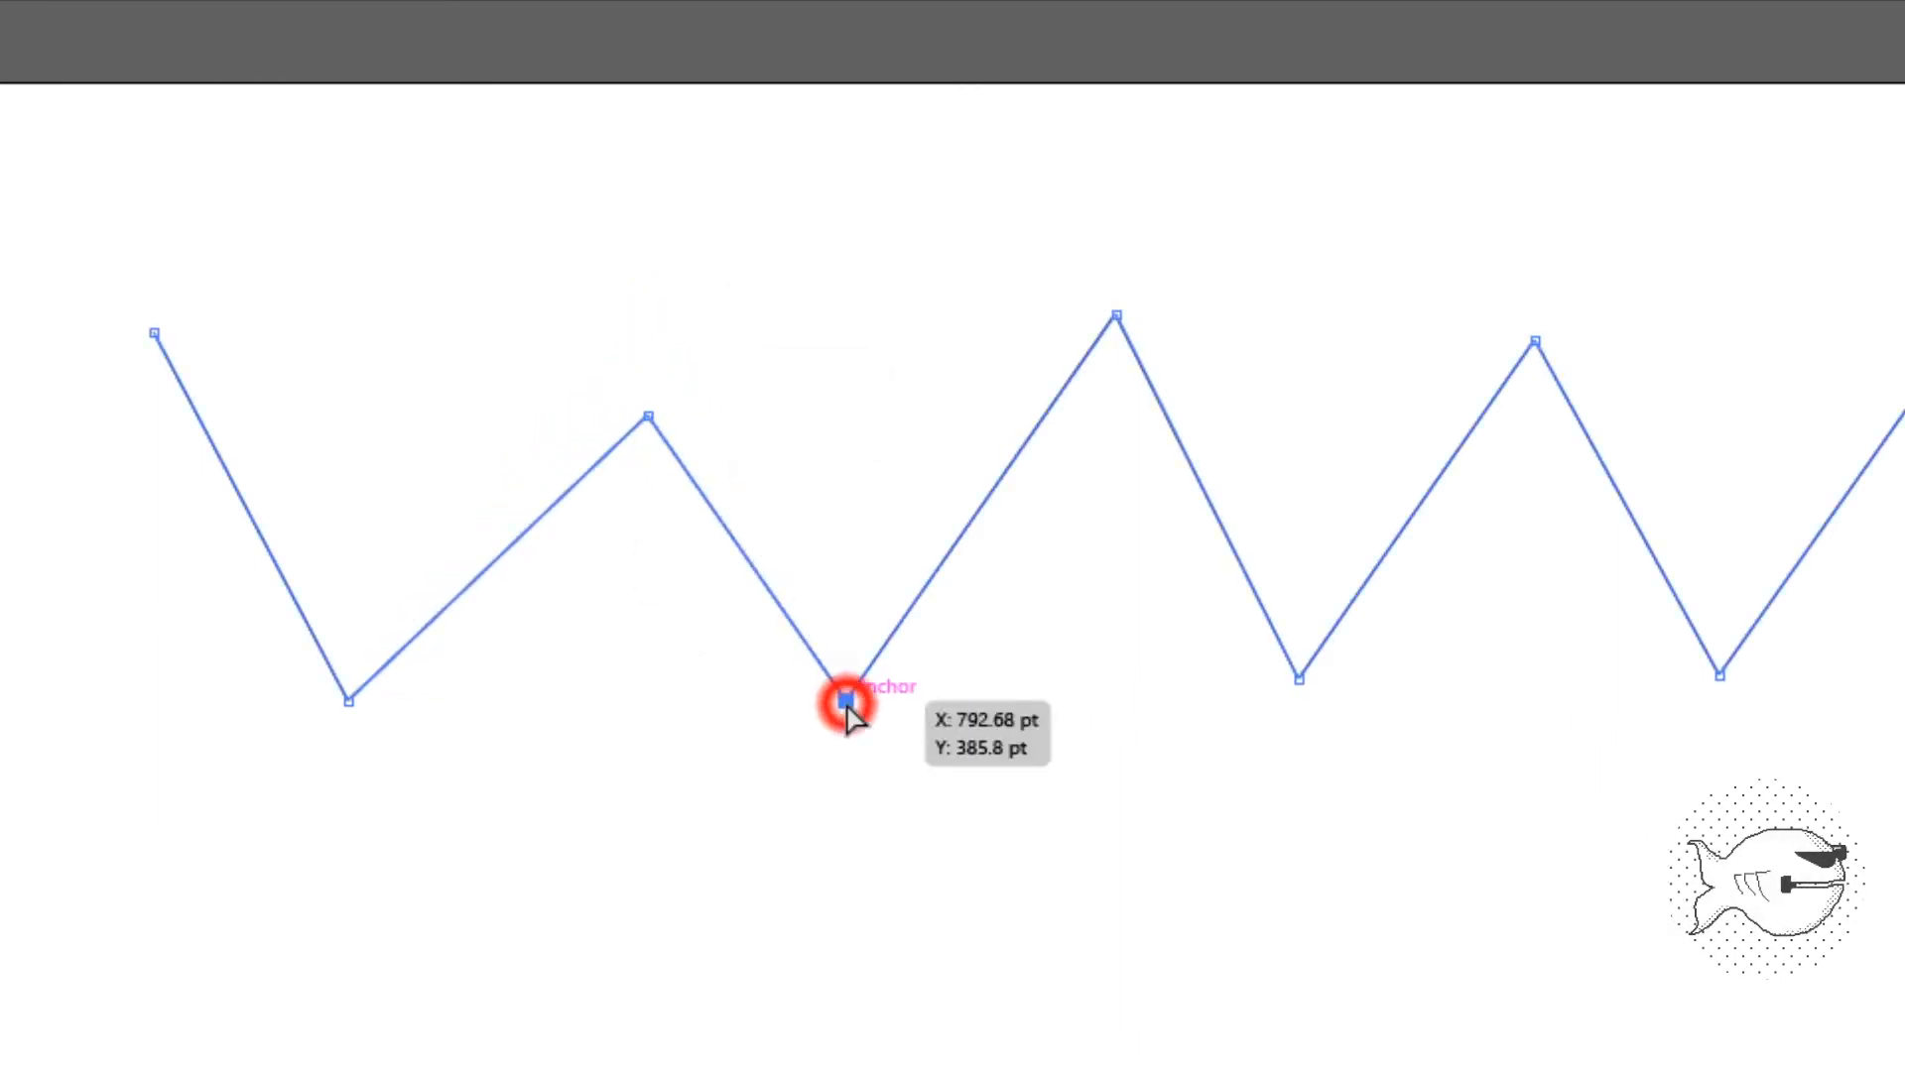
pyautogui.moveTo(846, 706); pyautogui.dragTo(856, 597)
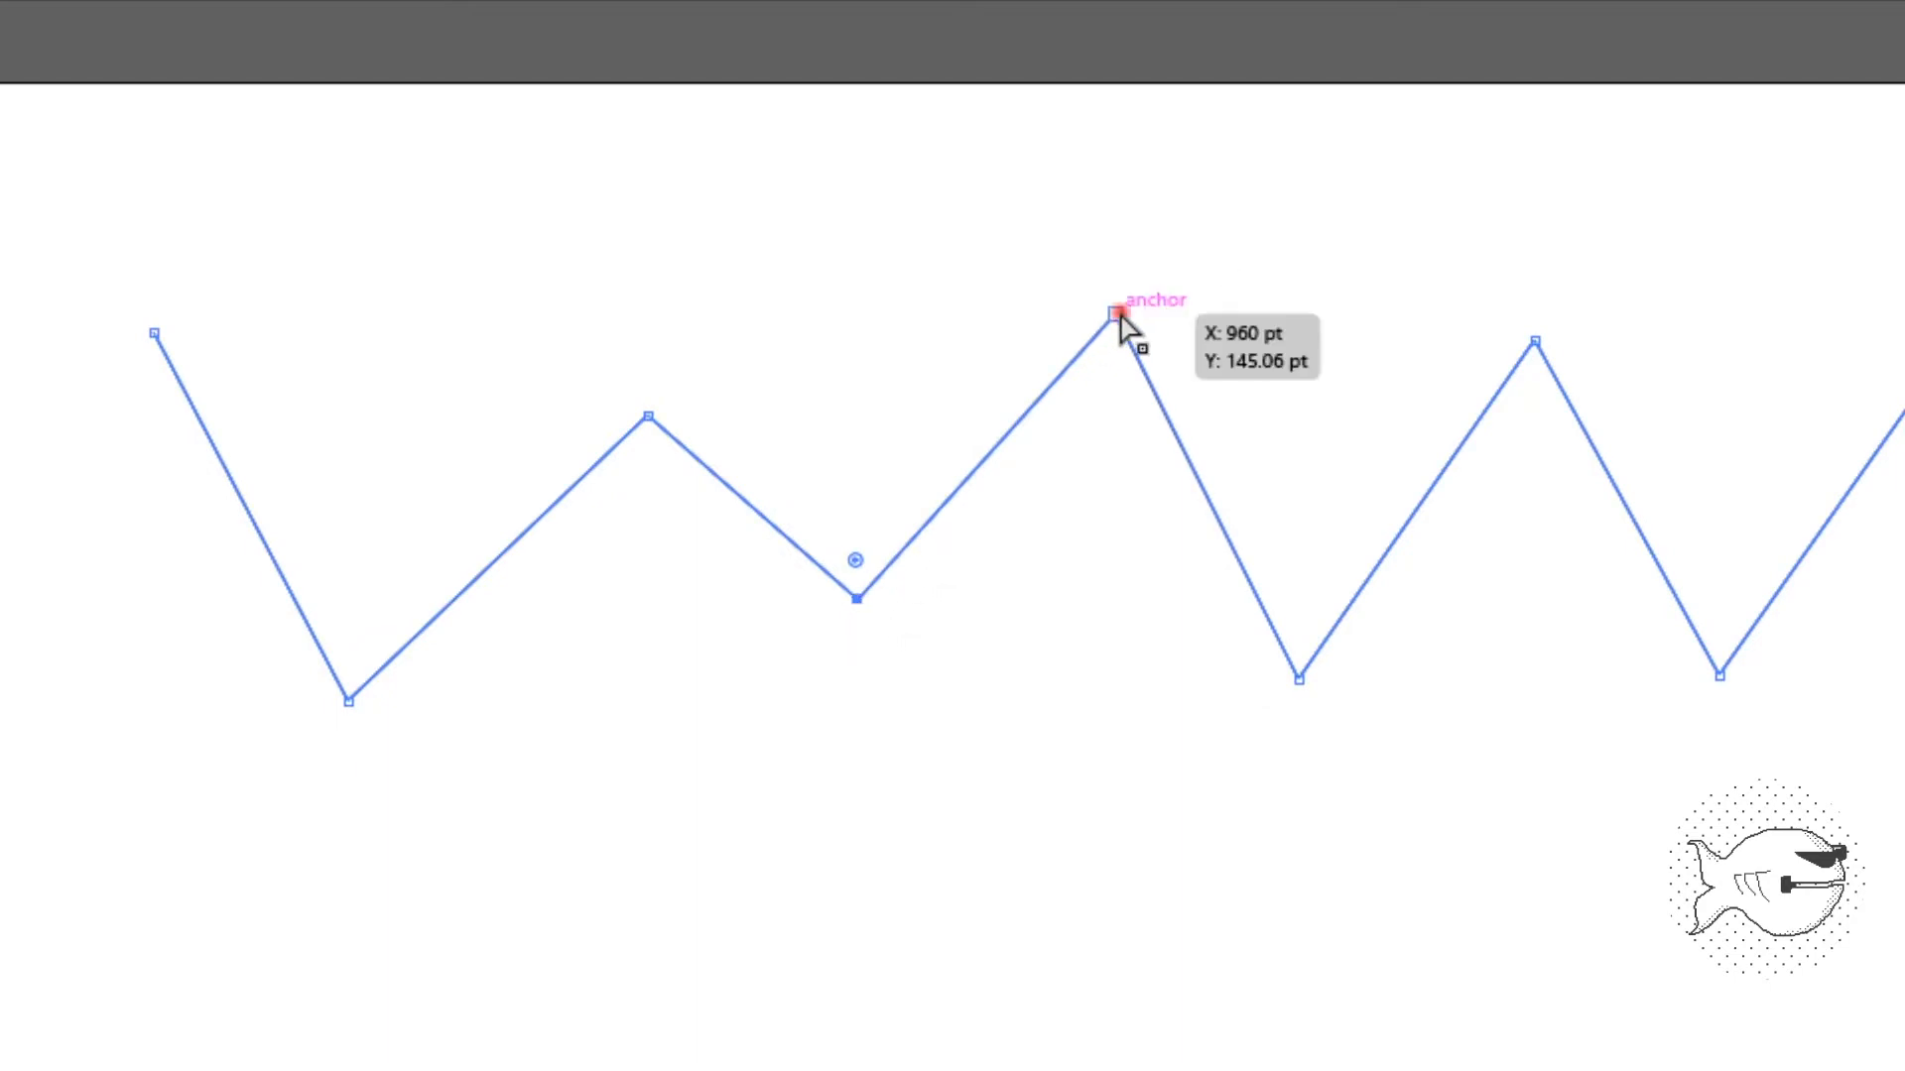
pyautogui.moveTo(1117, 318); pyautogui.dragTo(1046, 390)
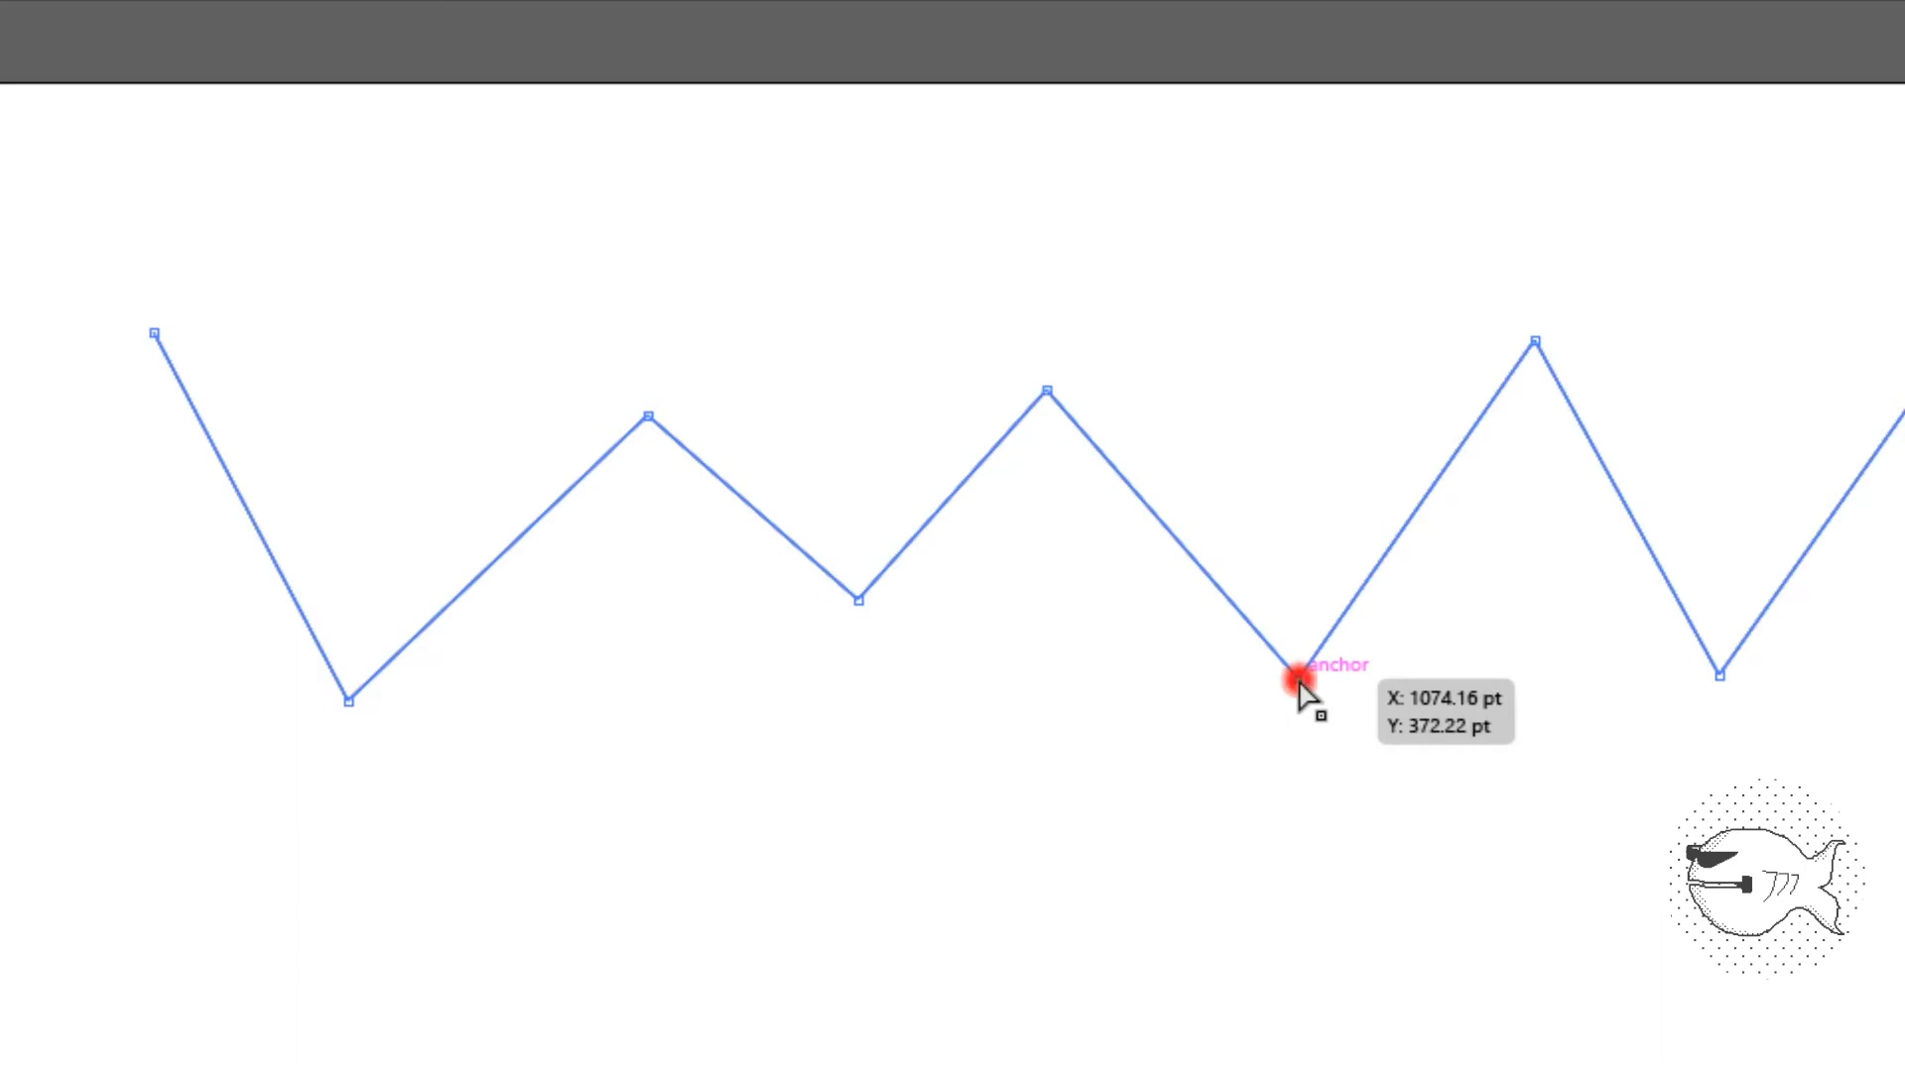
pyautogui.moveTo(1298, 679); pyautogui.dragTo(1252, 551)
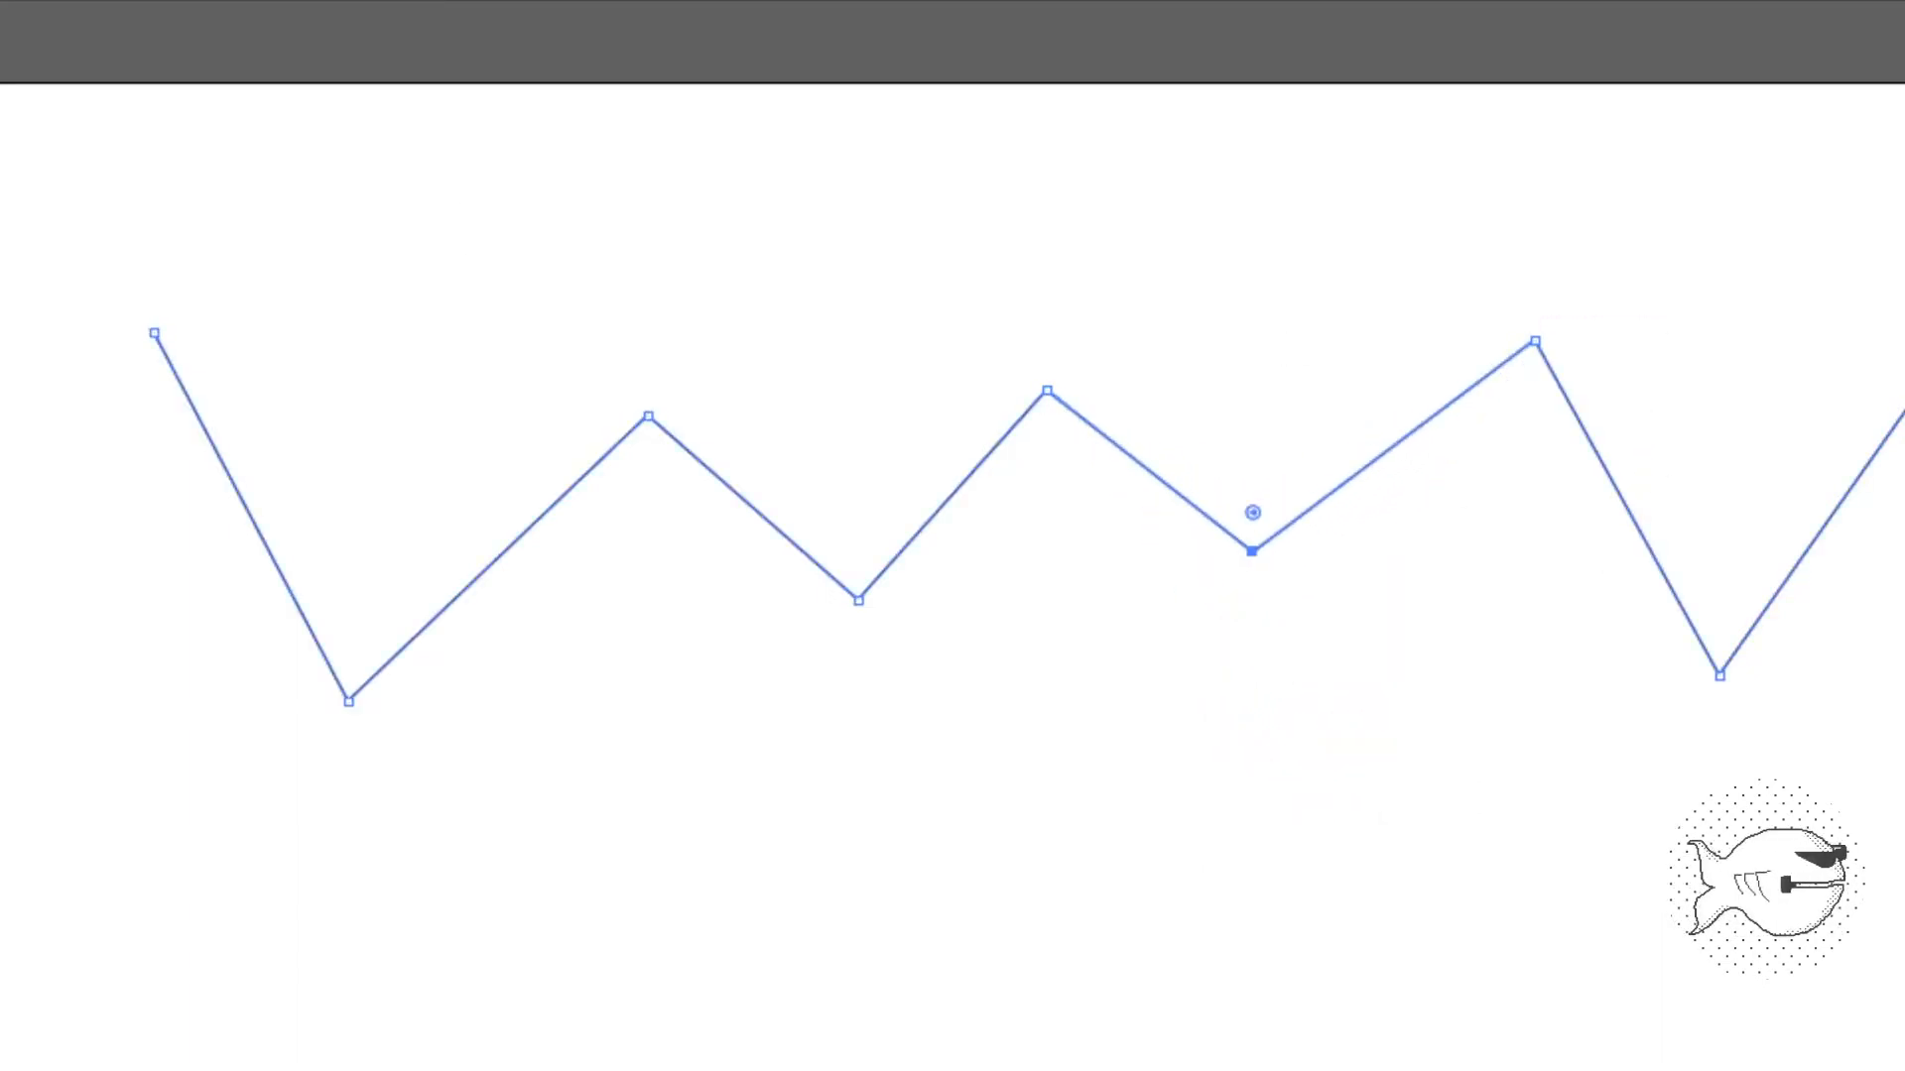
# - Delete the whole zigzag path from the artboard
pyautogui.press('v')
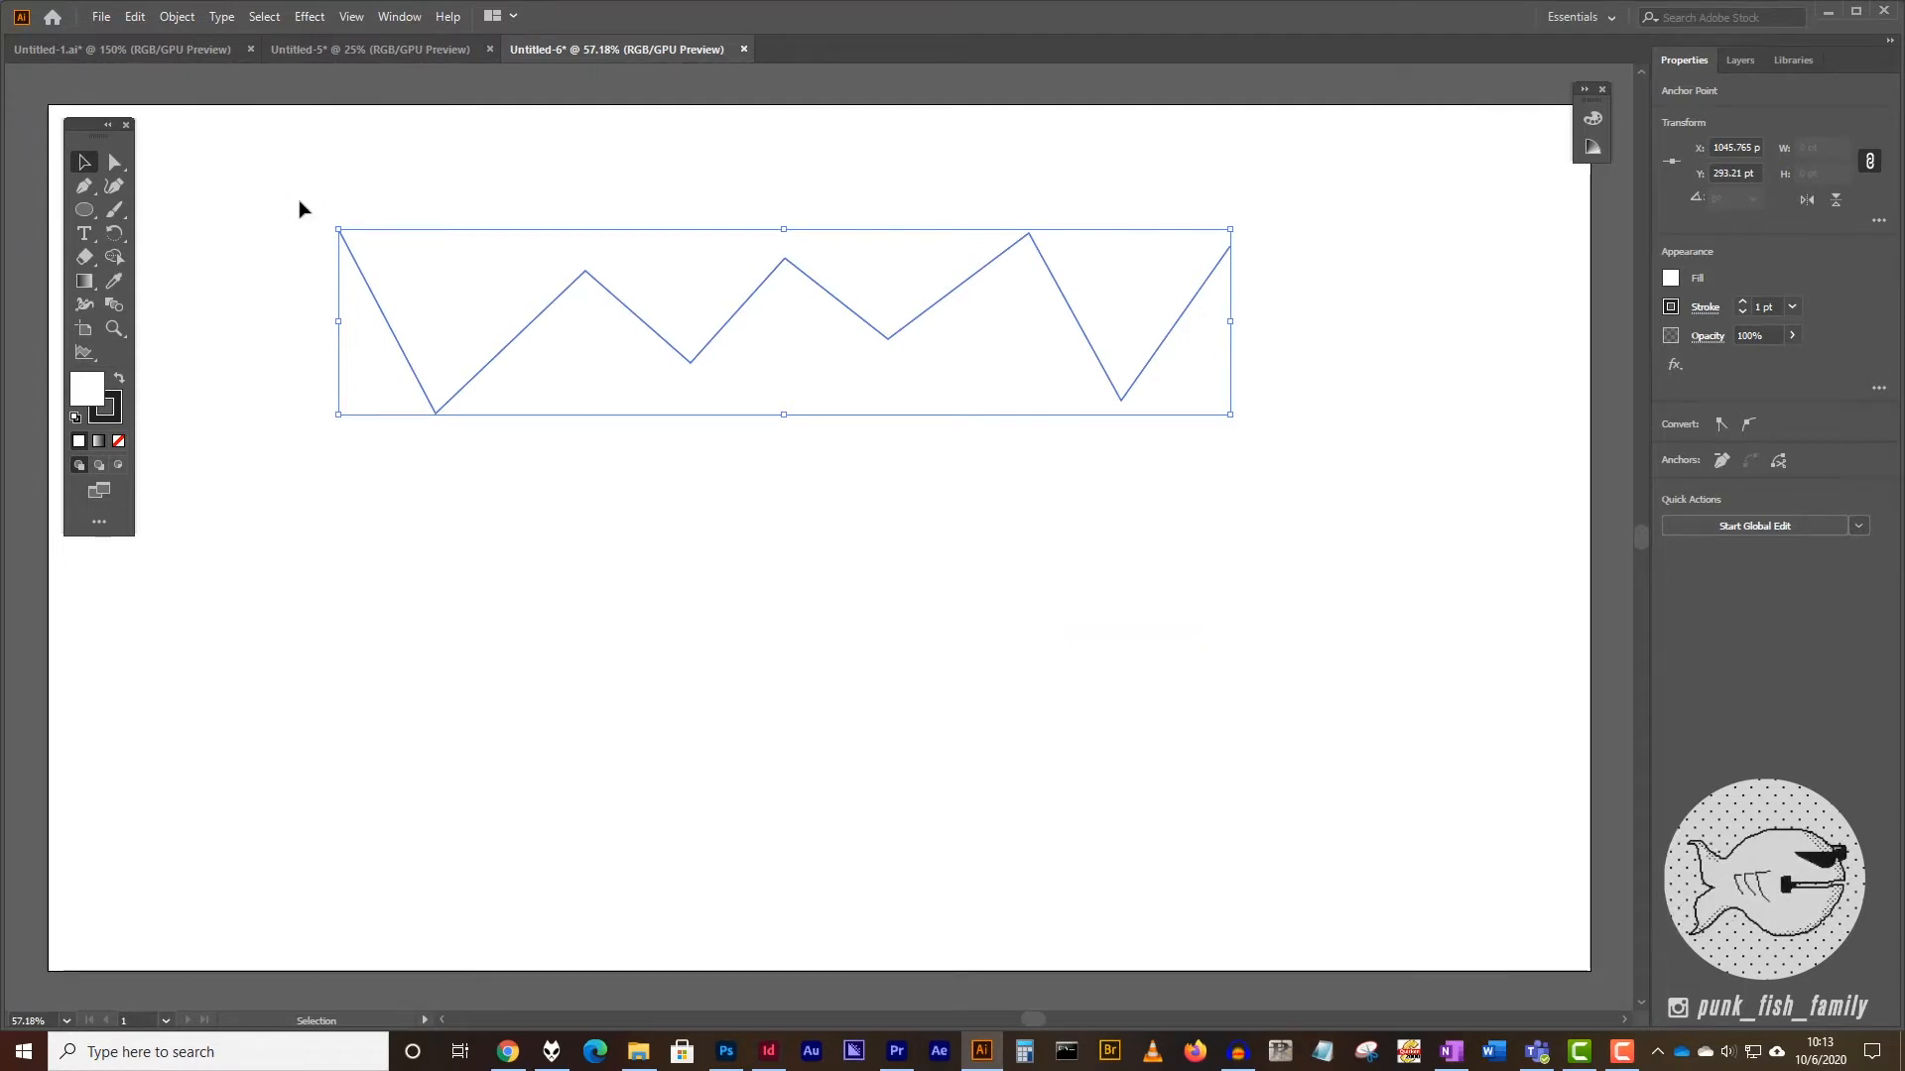
pyautogui.press('Delete')
pyautogui.press('Delete')
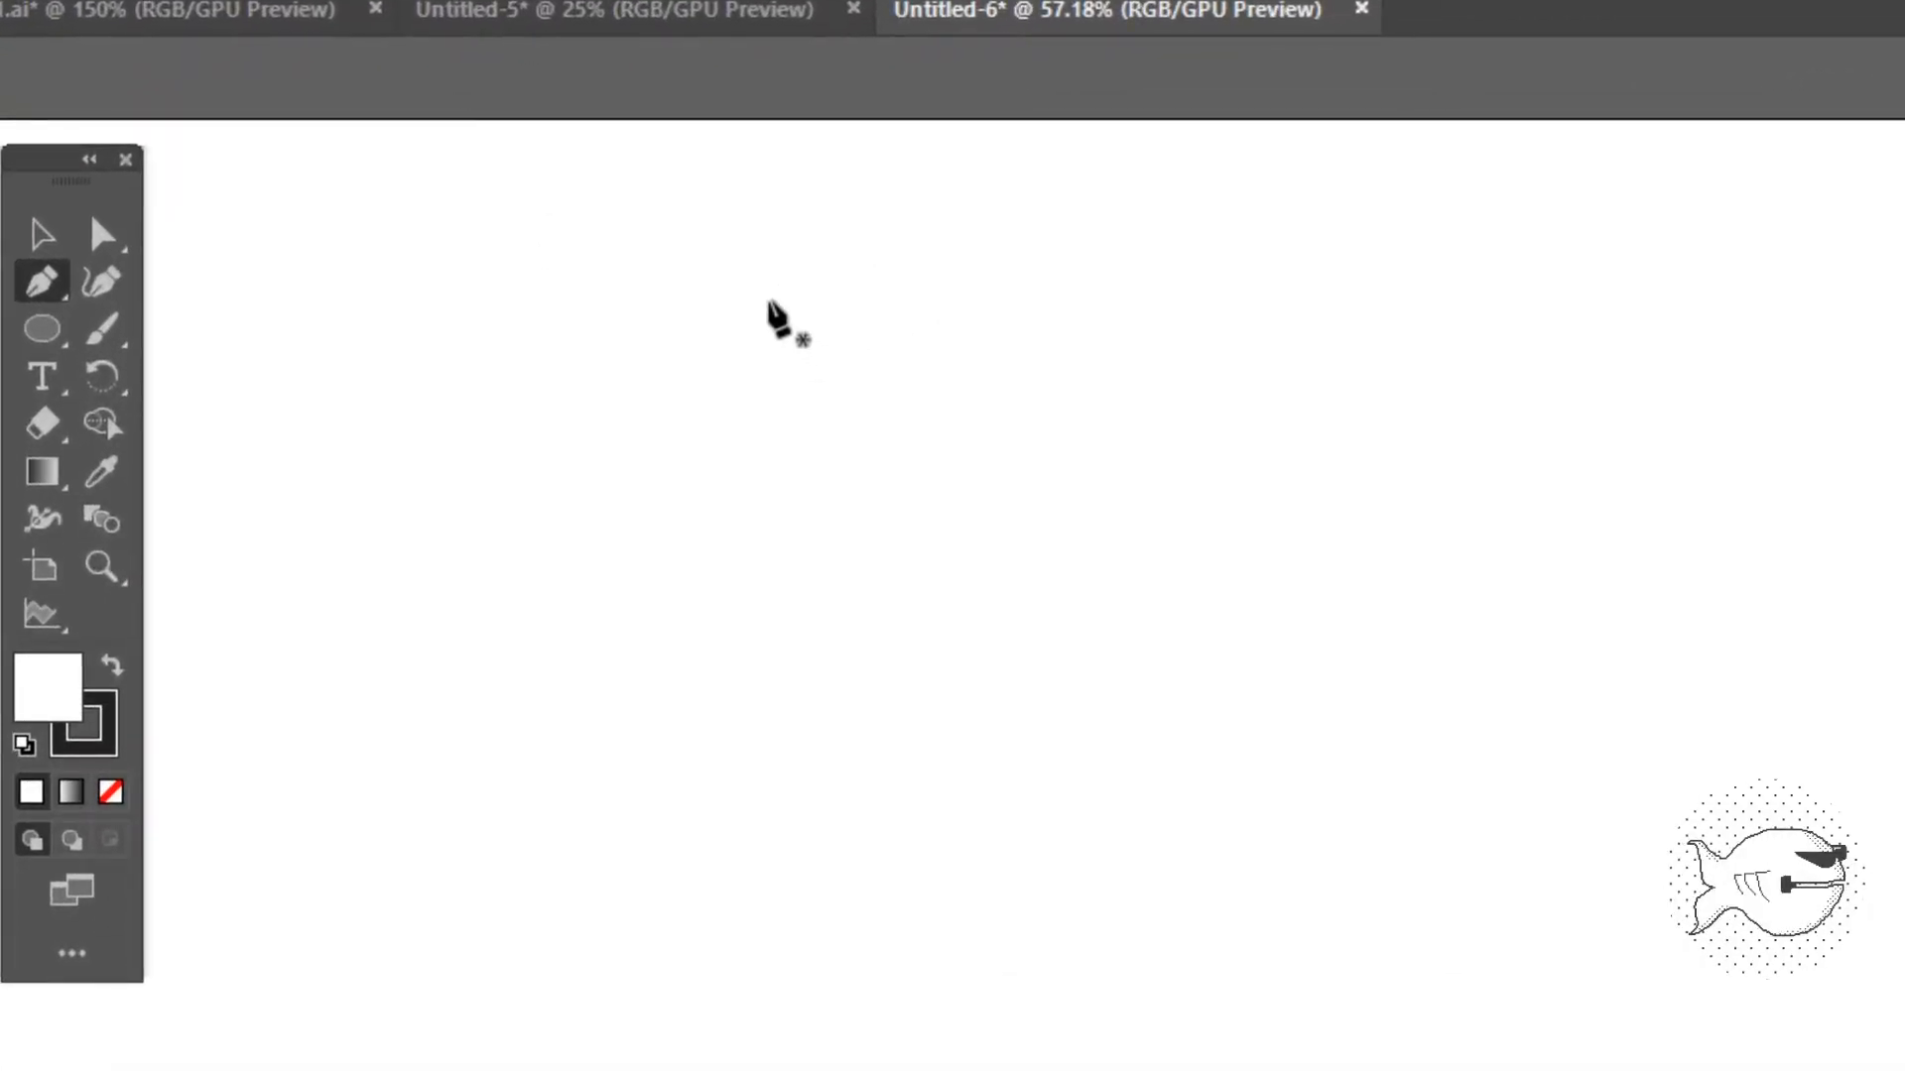
# - Start a curved Pen path with a high first anchor, a low anchor with long horizontal handles, and a high anchor with short handles
pyautogui.moveTo(770, 301); pyautogui.dragTo(1065, 292)
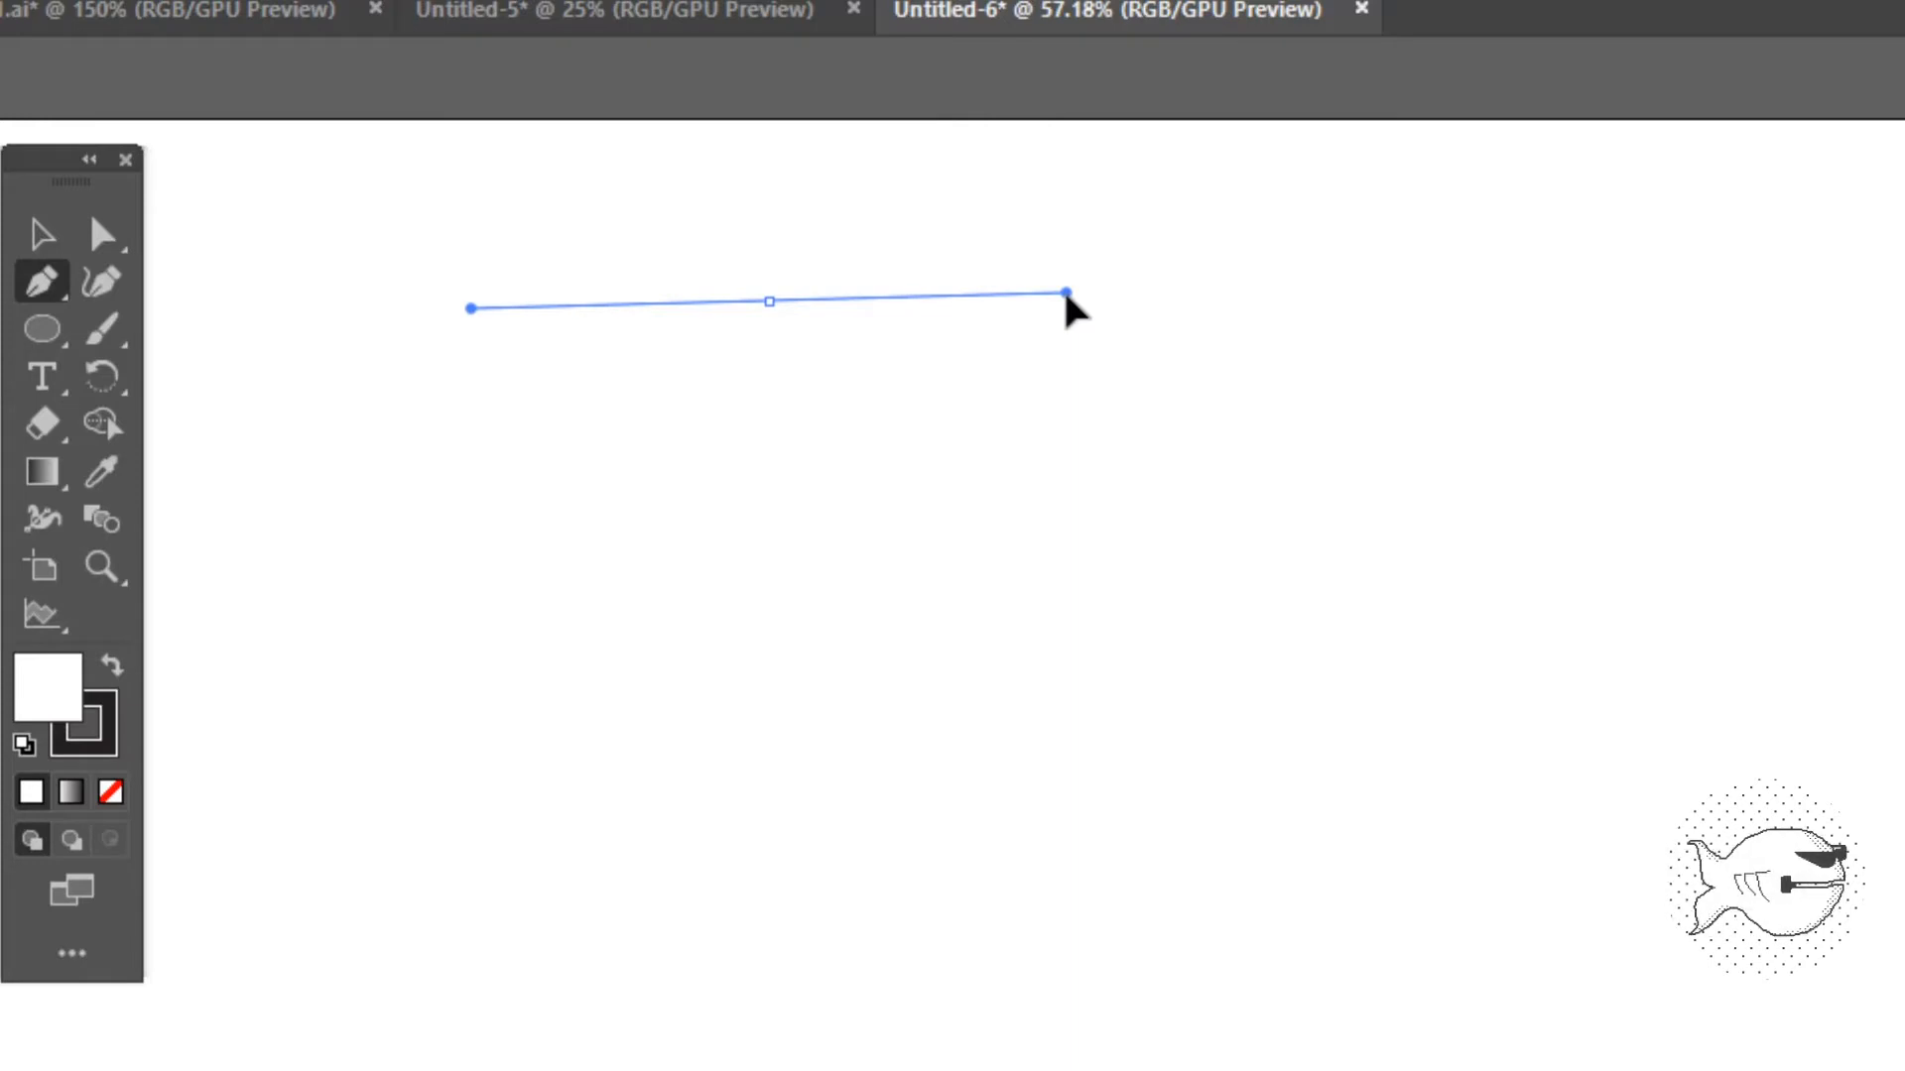
pyautogui.moveTo(1067, 295); pyautogui.dragTo(1067, 296)
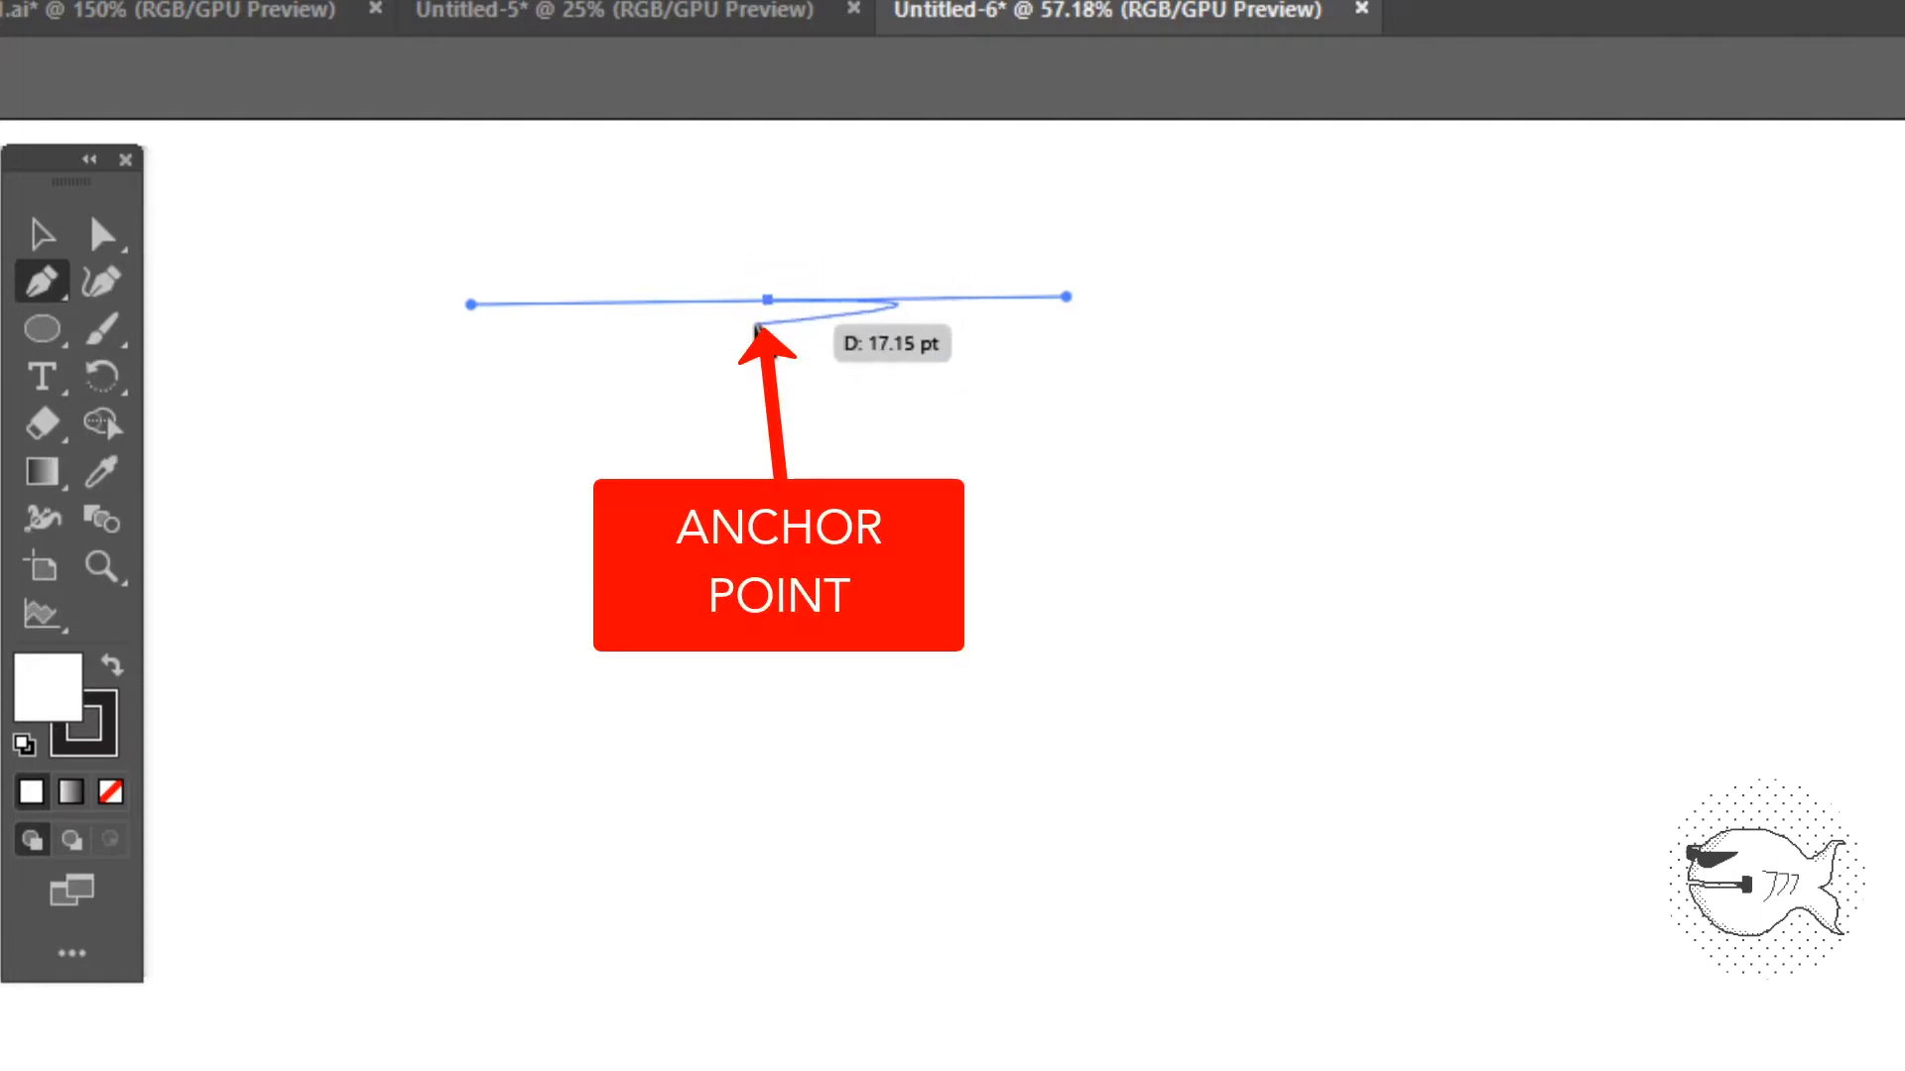
pyautogui.click(1066, 298)
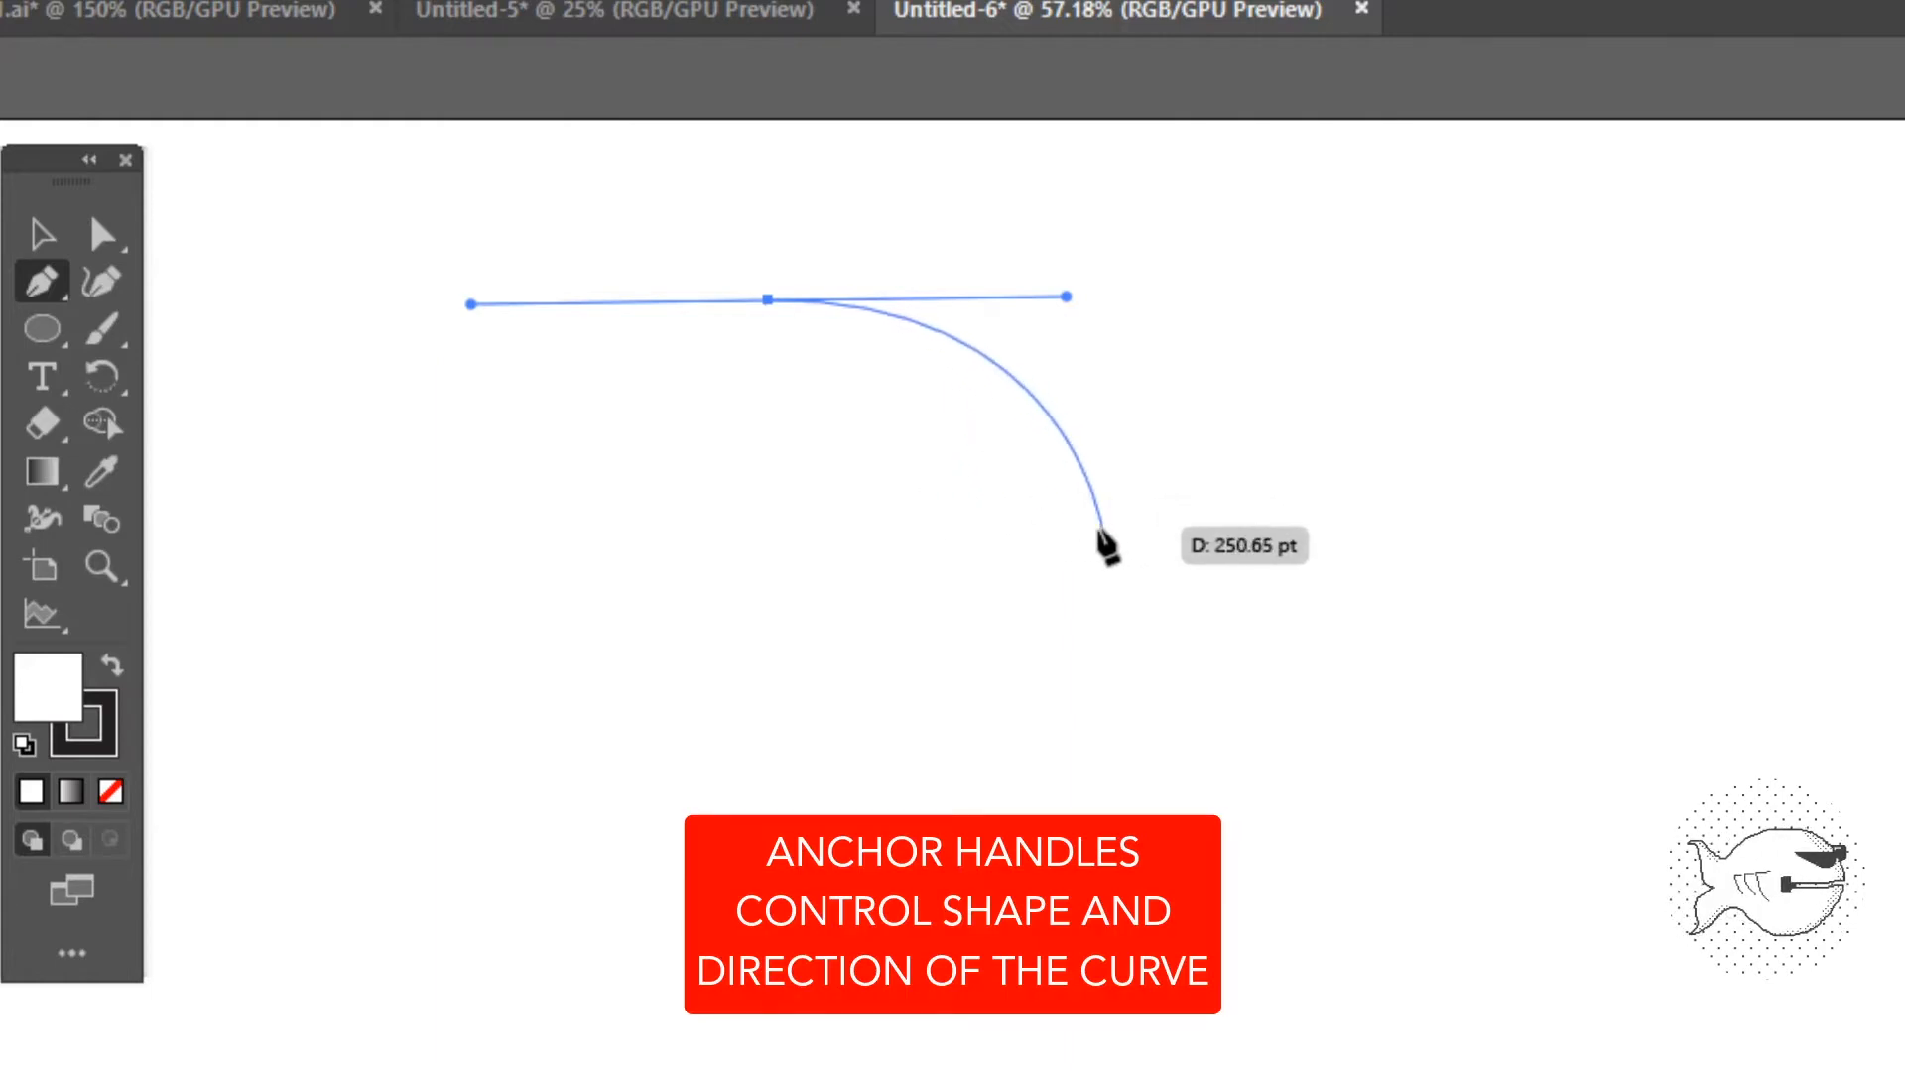
pyautogui.click(1108, 536)
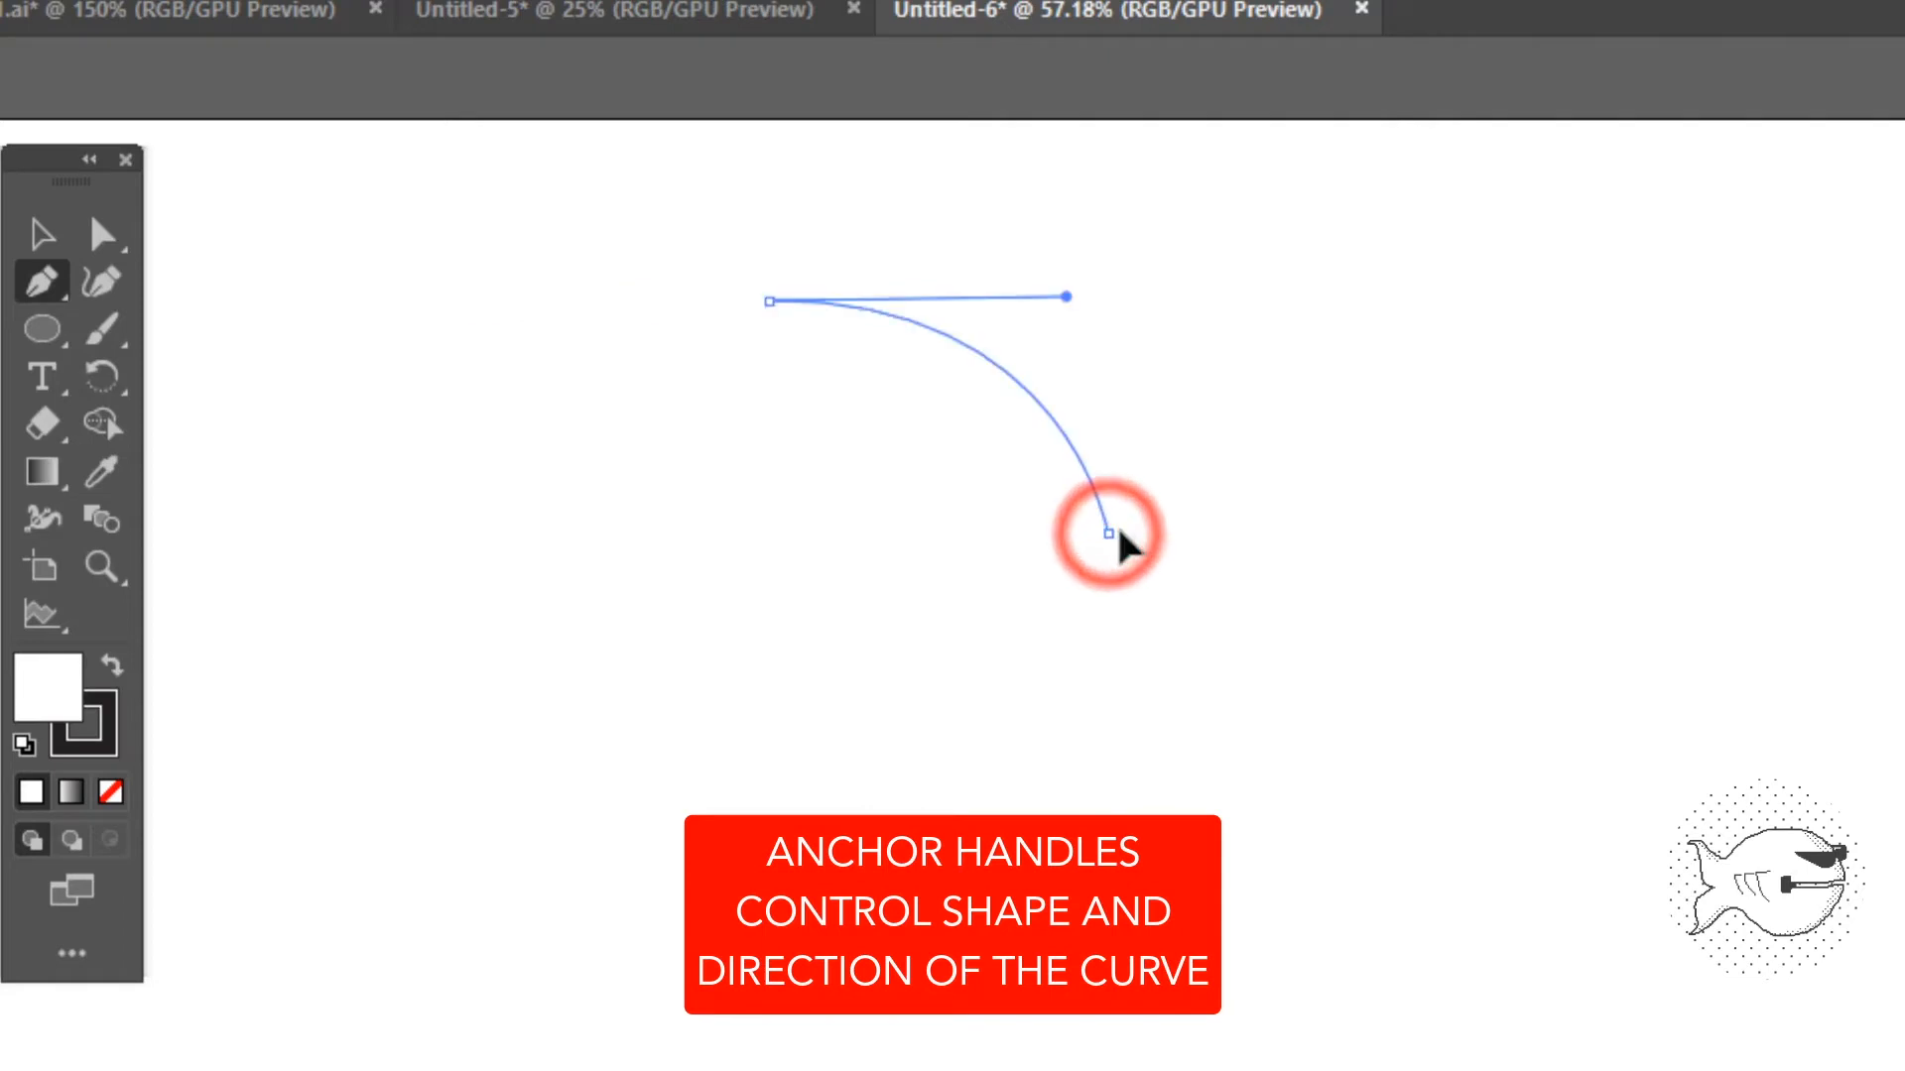
pyautogui.moveTo(1108, 535); pyautogui.dragTo(1904, 514)
pyautogui.moveTo(1861, 302); pyautogui.dragTo(1904, 294)
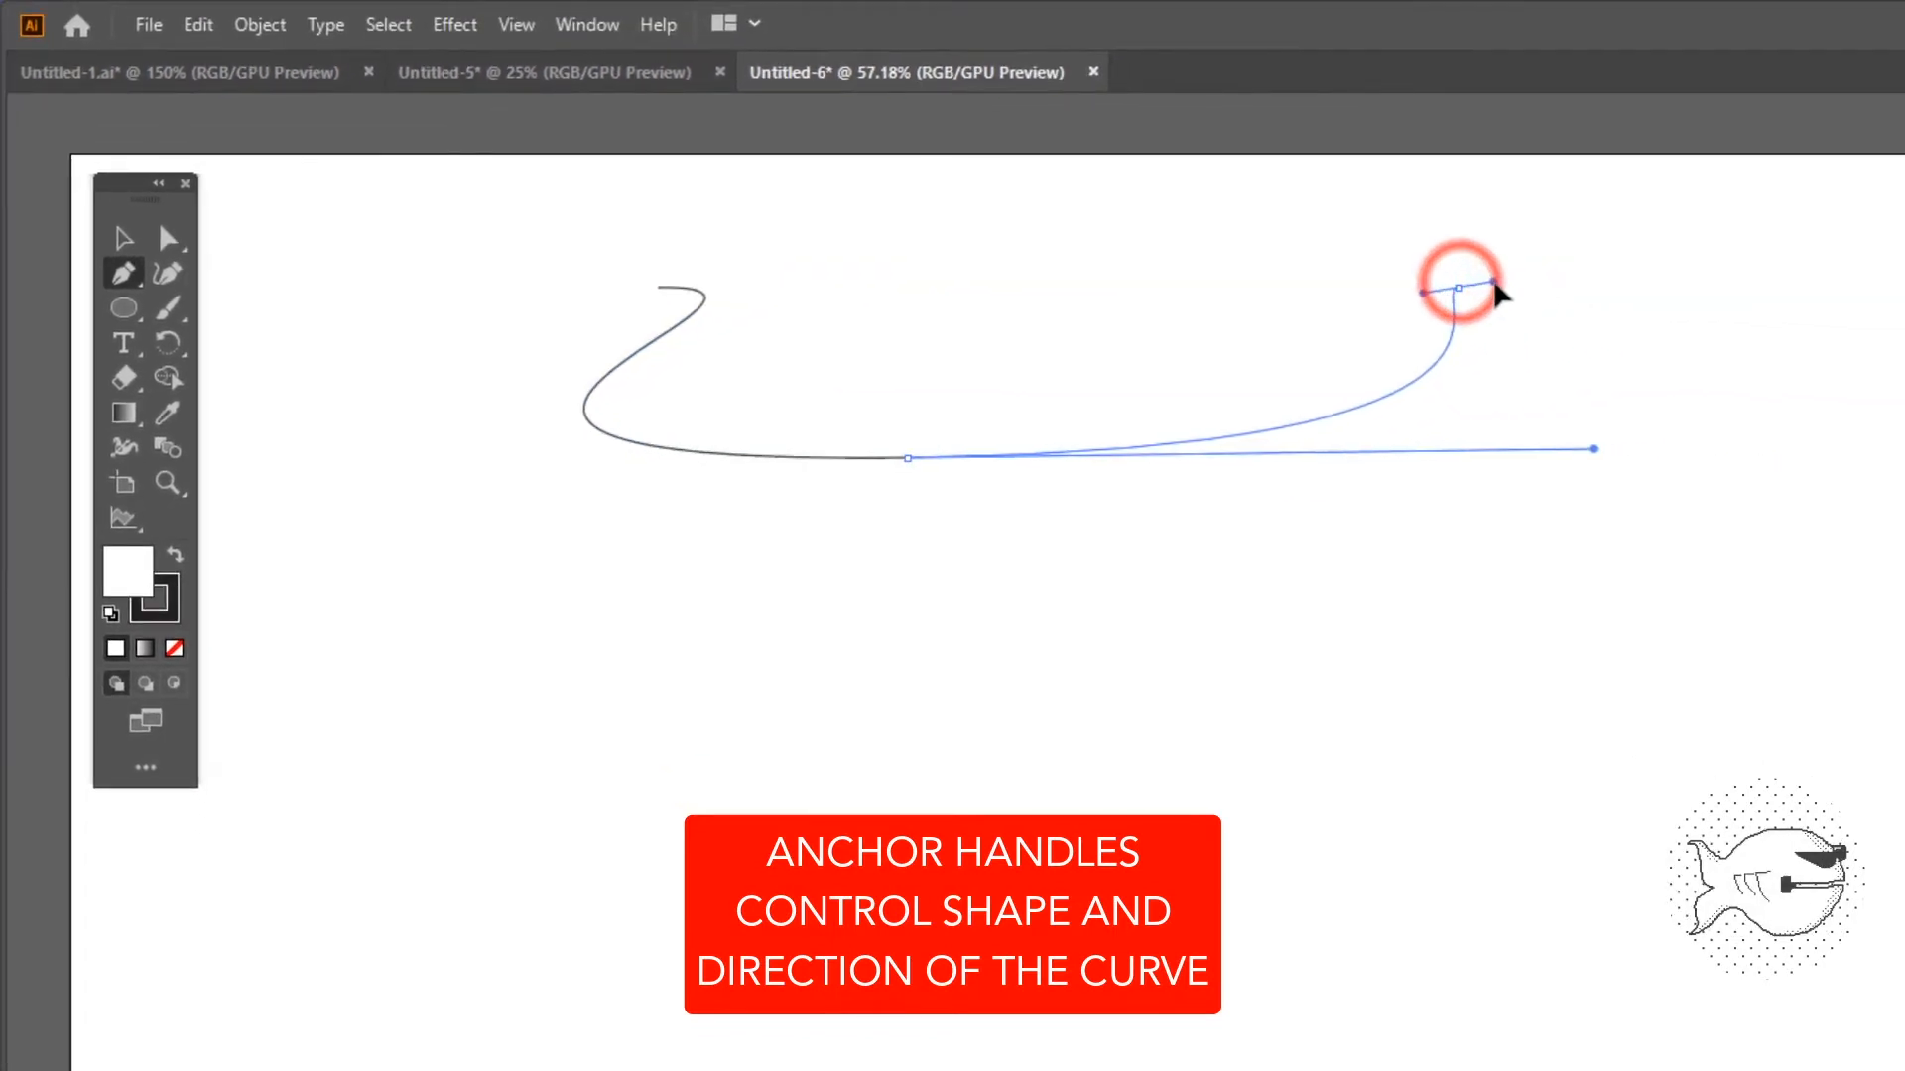
pyautogui.moveTo(1500, 292); pyautogui.dragTo(1503, 295)
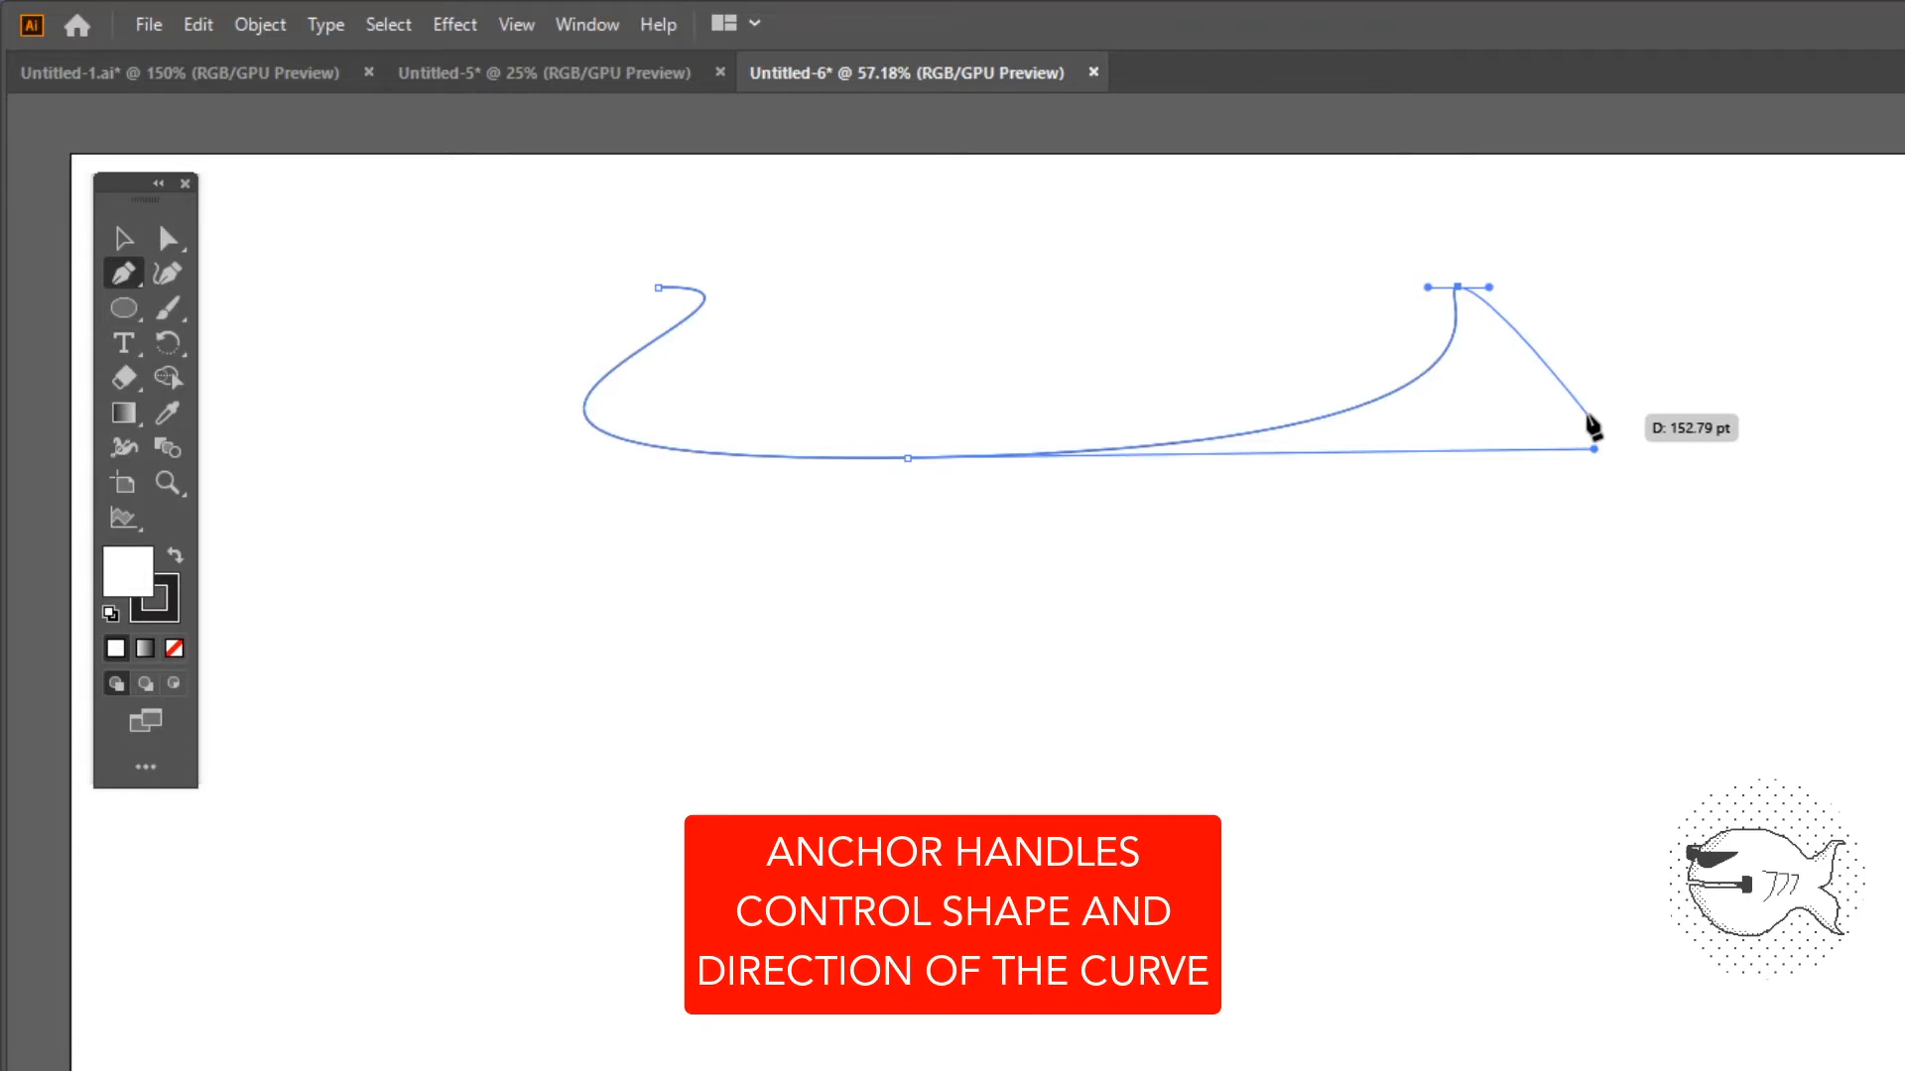
# - Extend the curved path rightward with alternating low and high smooth anchors, pulling out roughly horizontal handles at each
pyautogui.moveTo(1592, 427); pyautogui.dragTo(1790, 421)
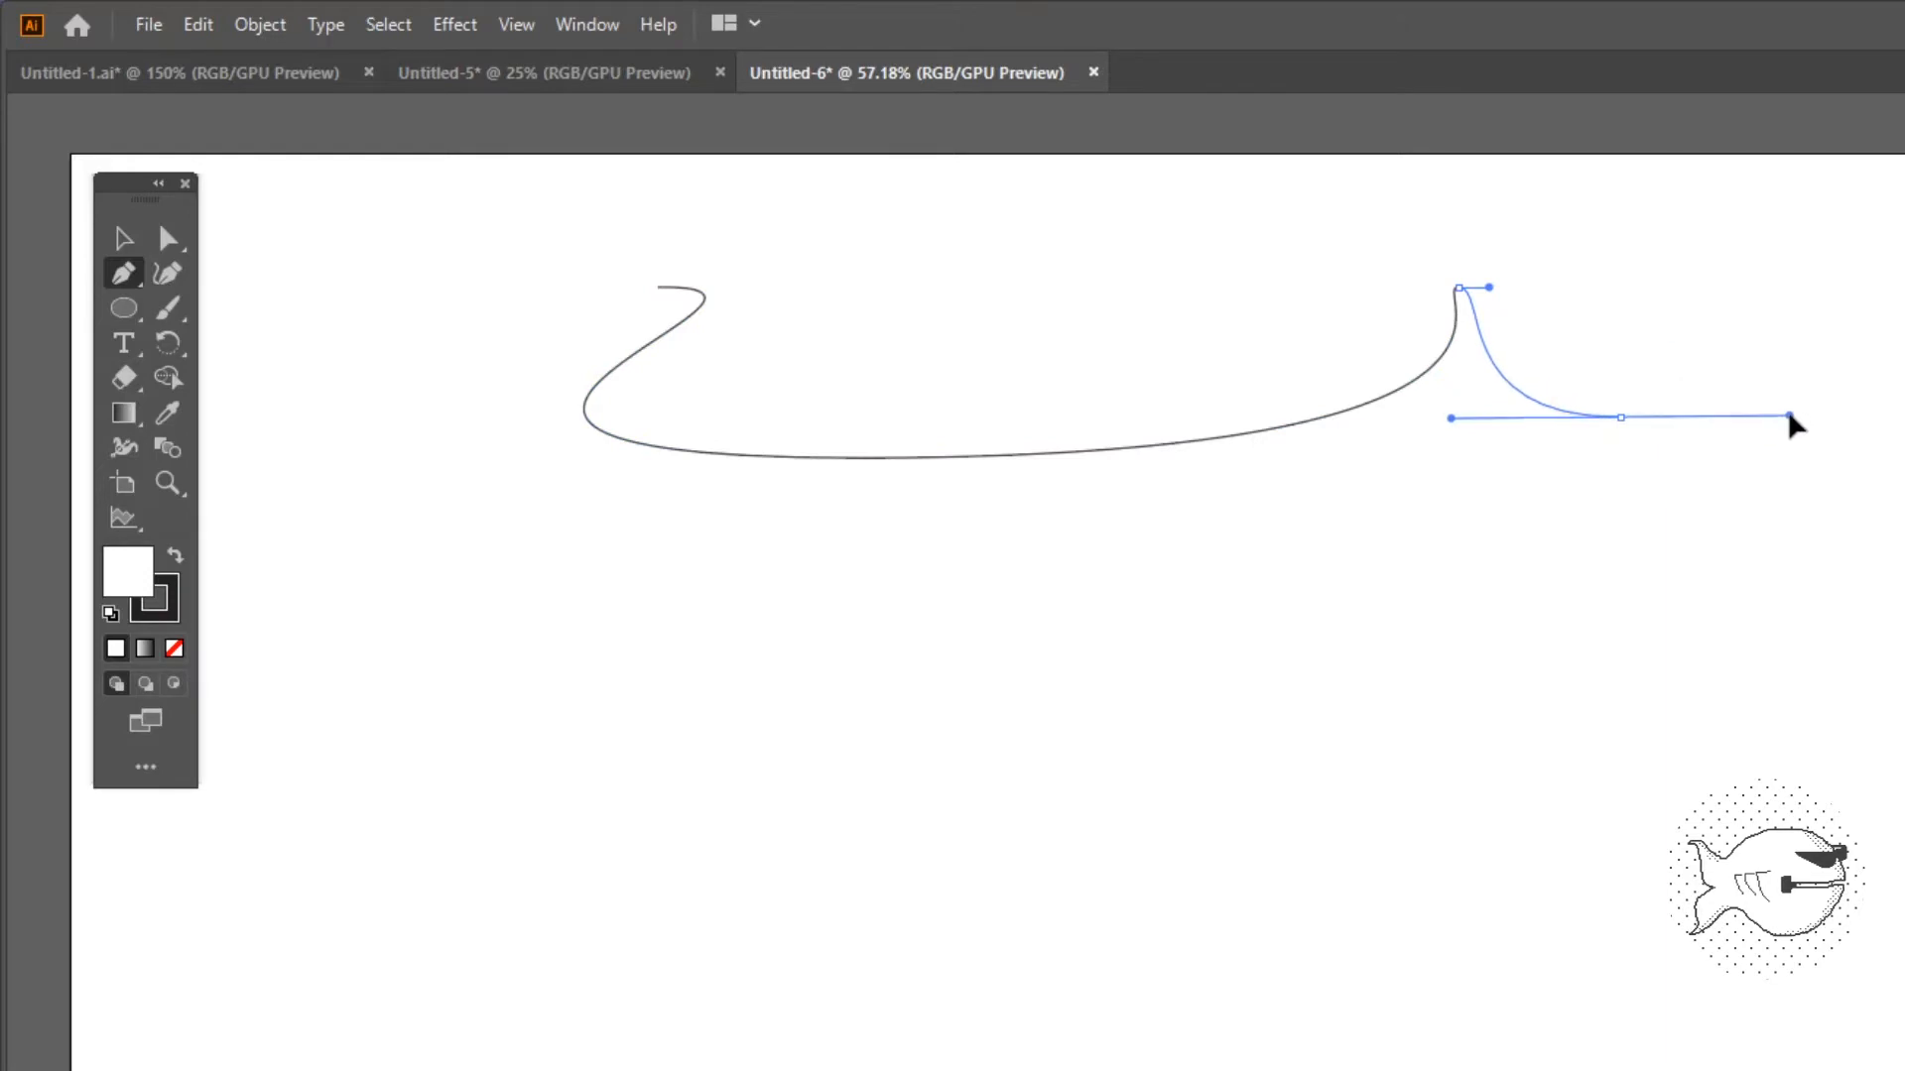
pyautogui.keyDown('ctrl'); pyautogui.click(1820, 300); pyautogui.keyUp('ctrl')
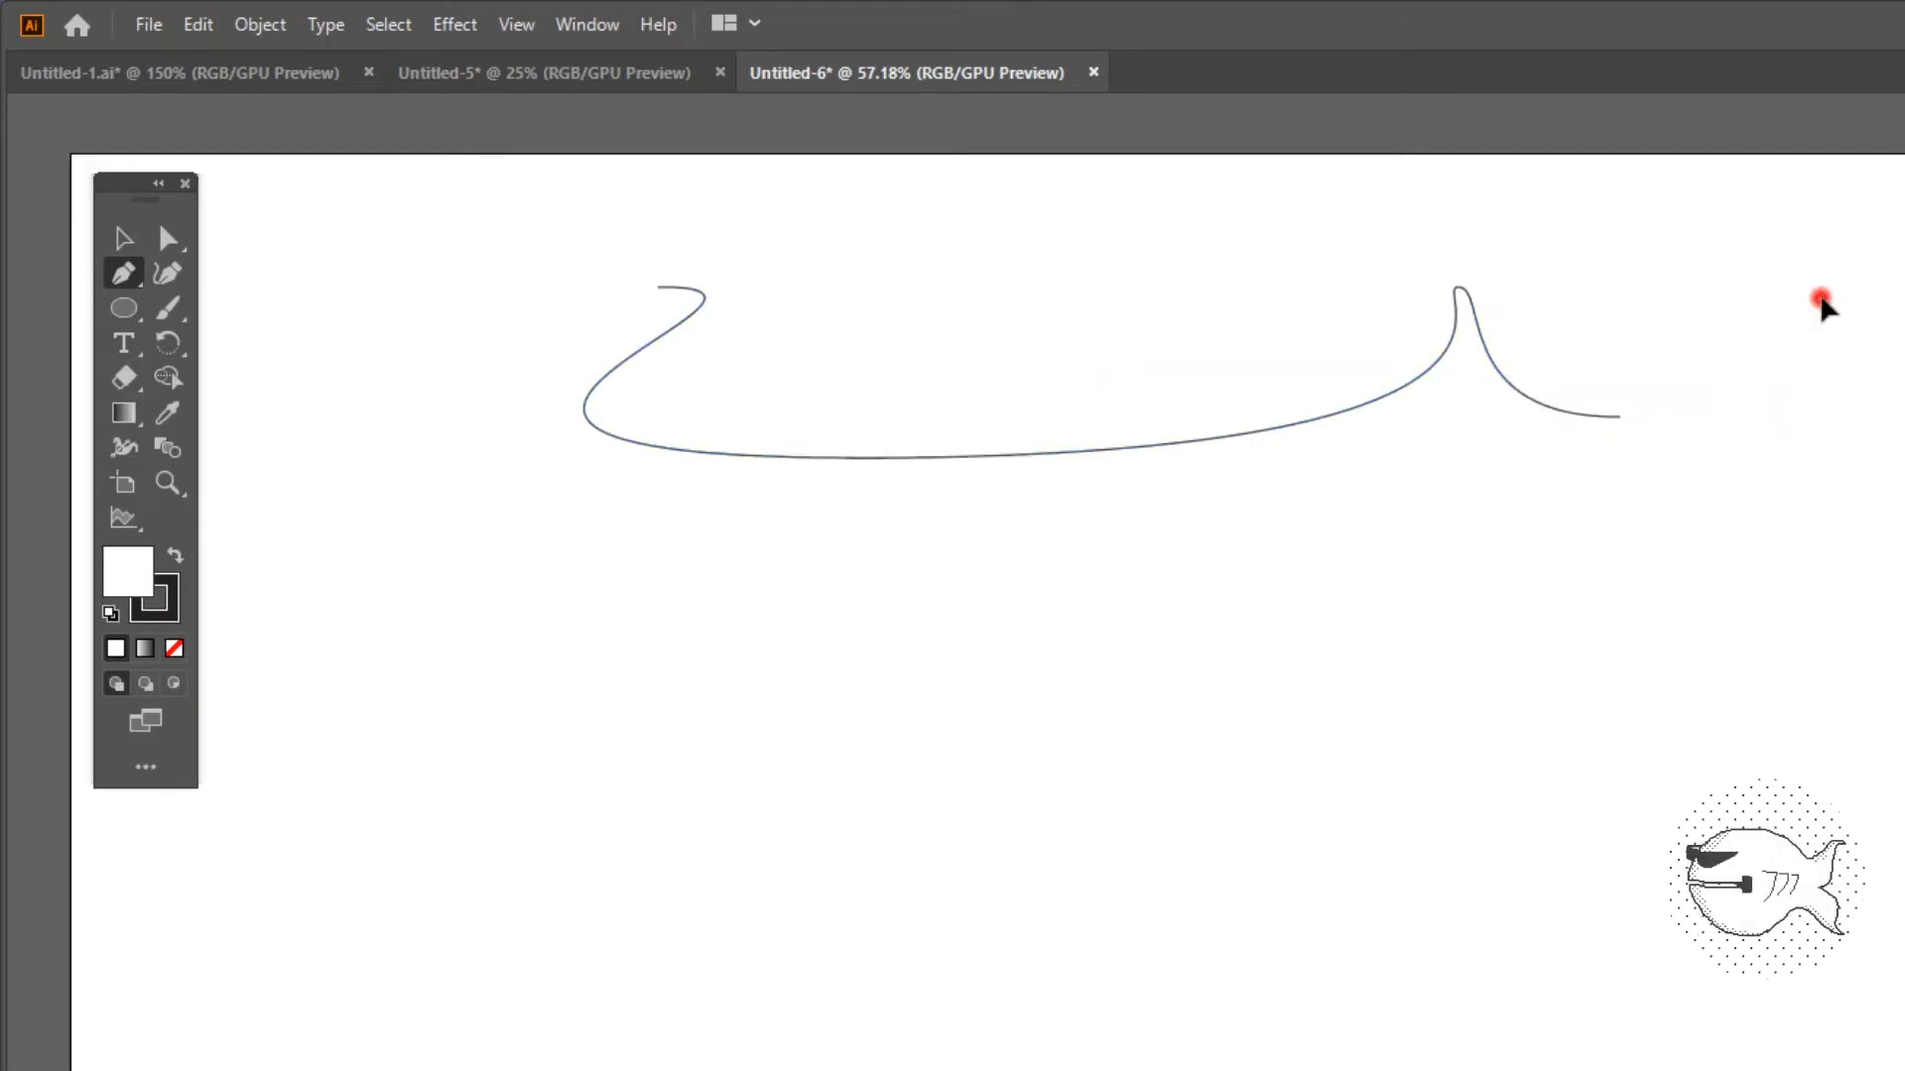
pyautogui.moveTo(1821, 300); pyautogui.dragTo(1904, 300)
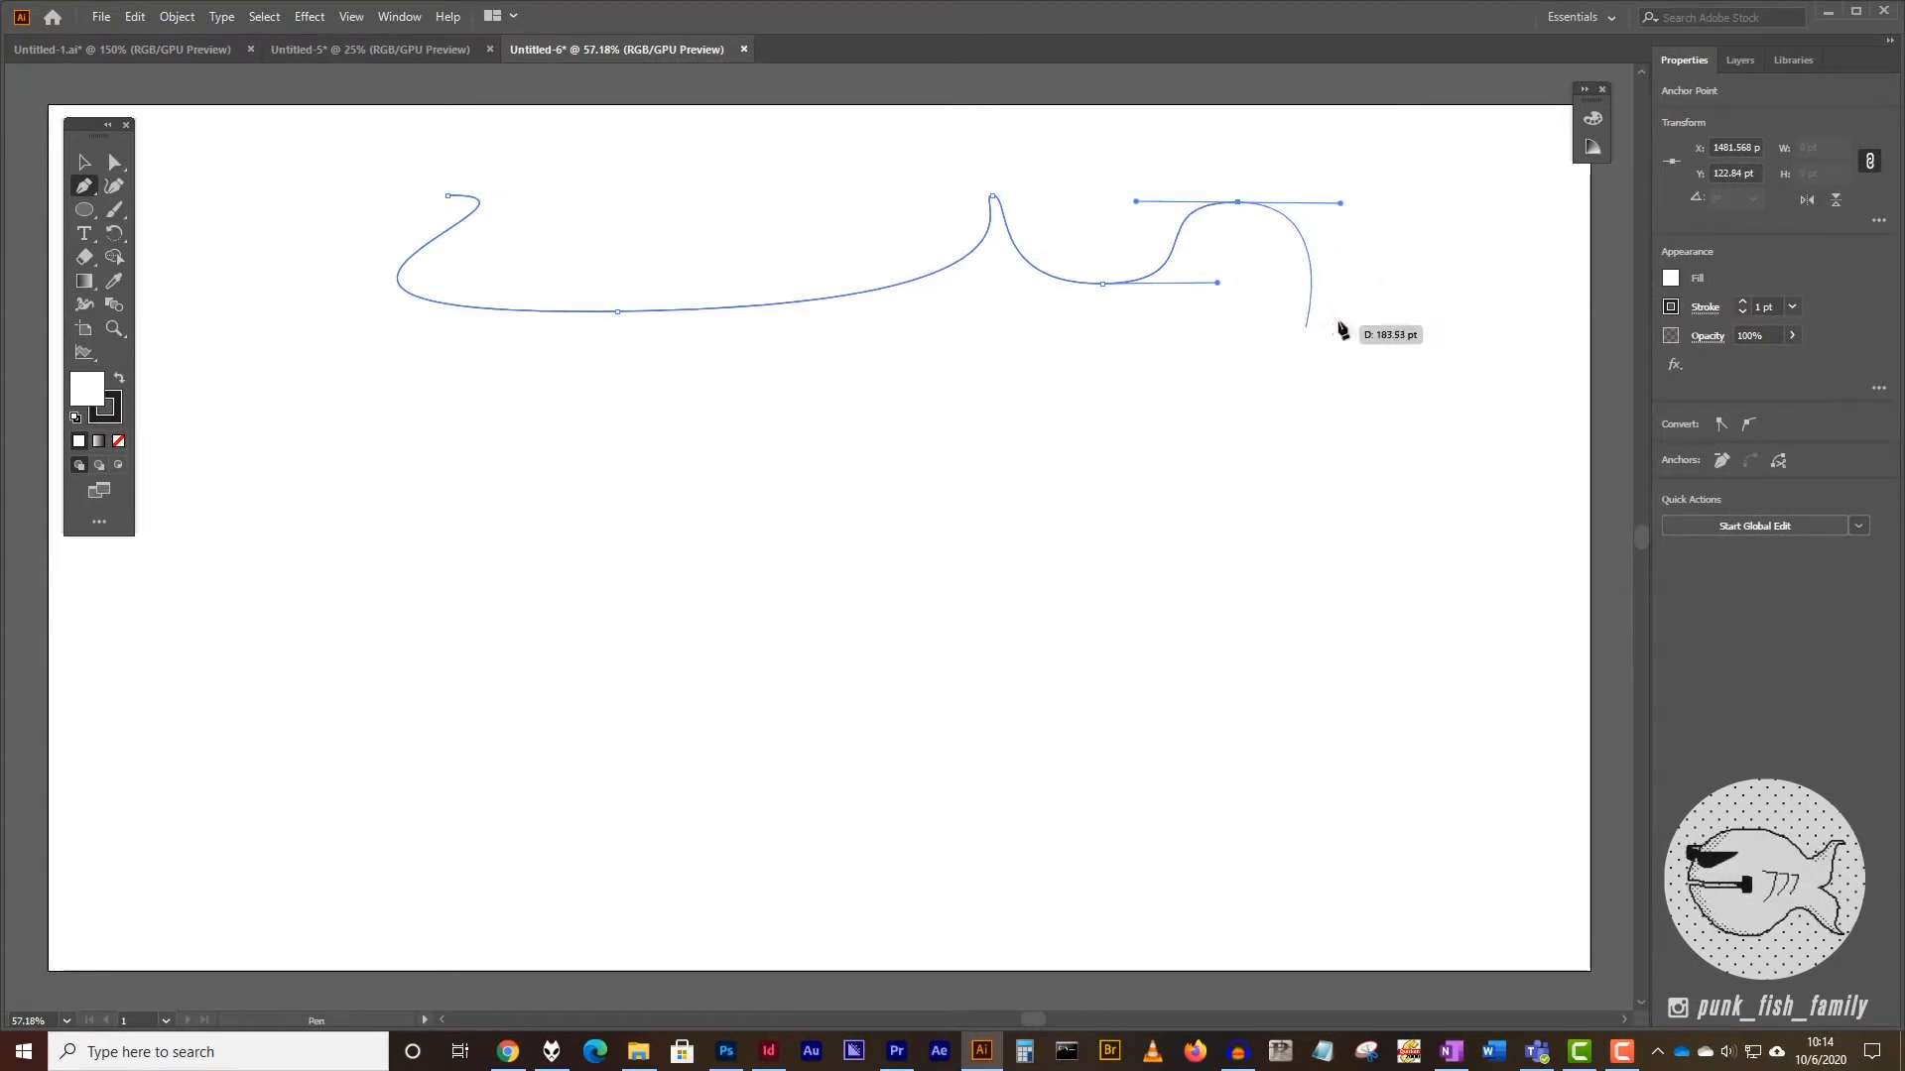
pyautogui.moveTo(1316, 311); pyautogui.dragTo(1553, 311)
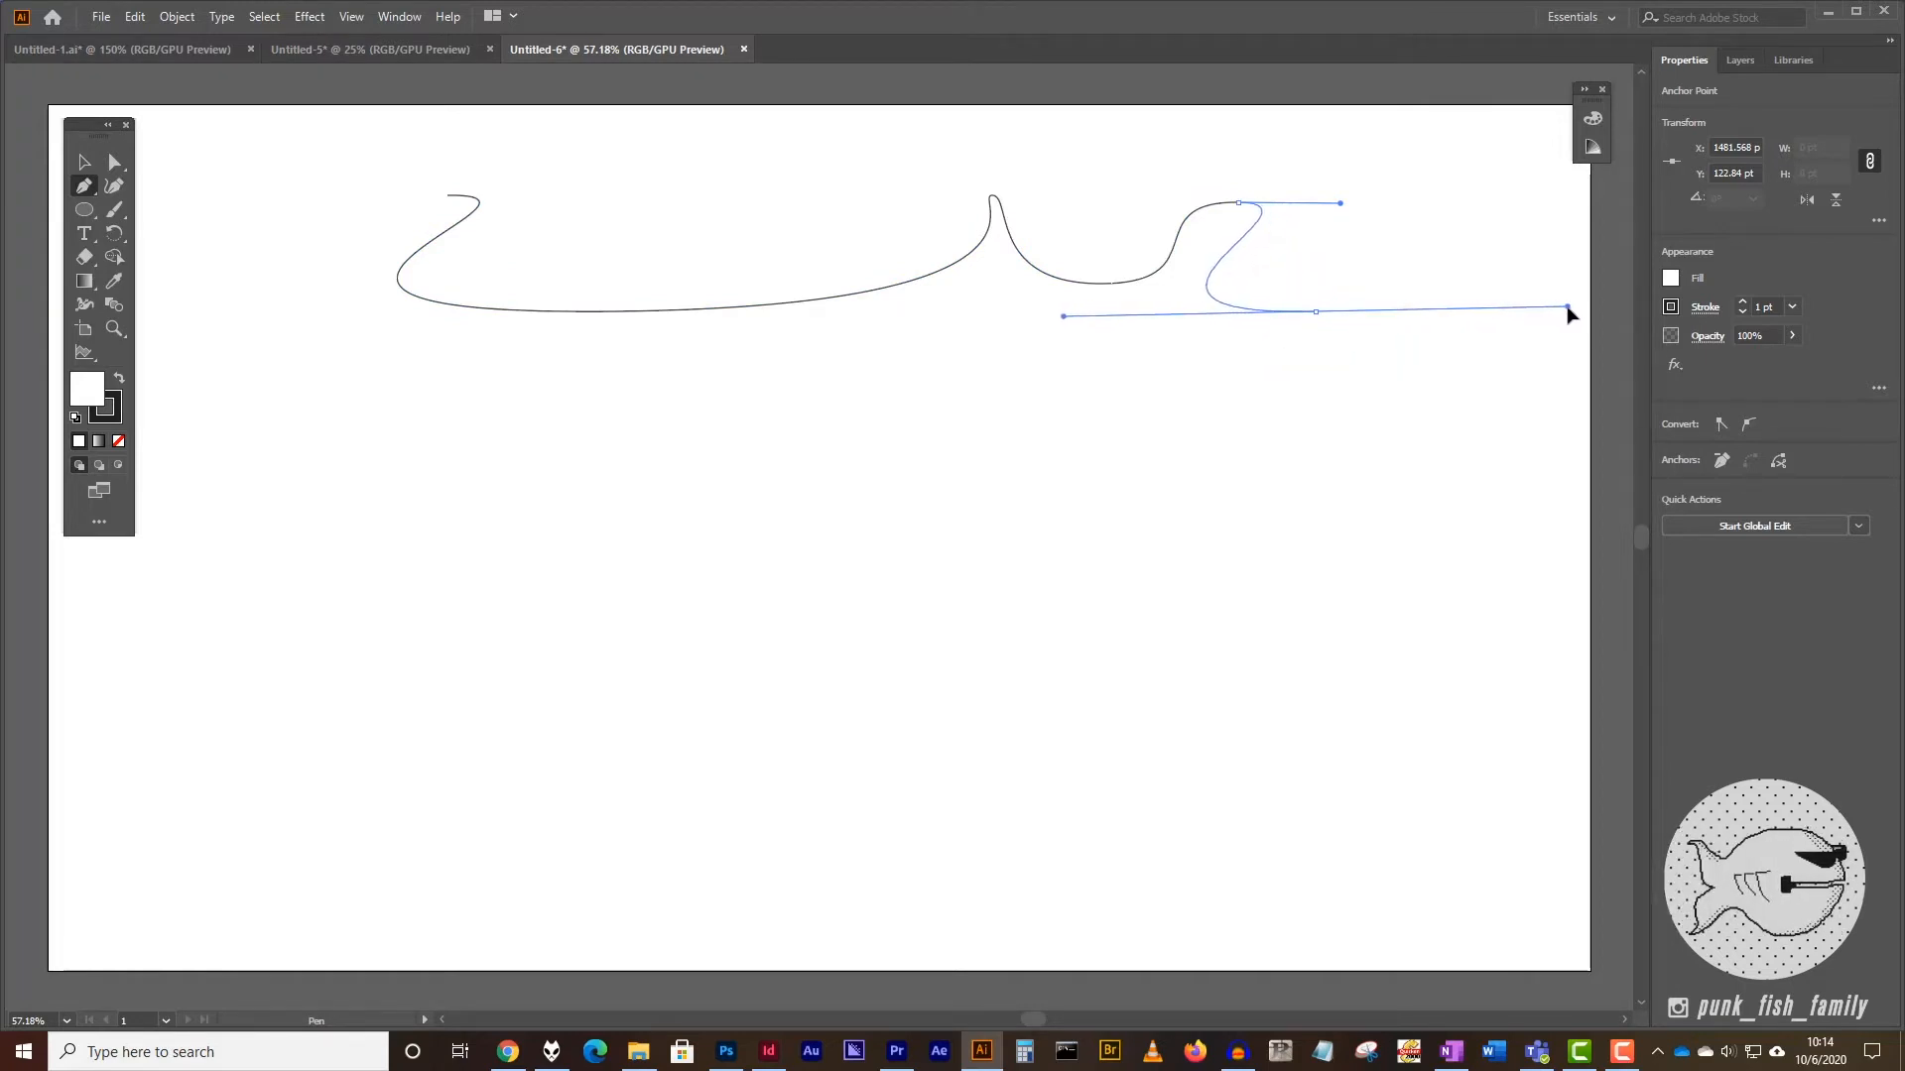
pyautogui.moveTo(1558, 315); pyautogui.dragTo(1559, 312)
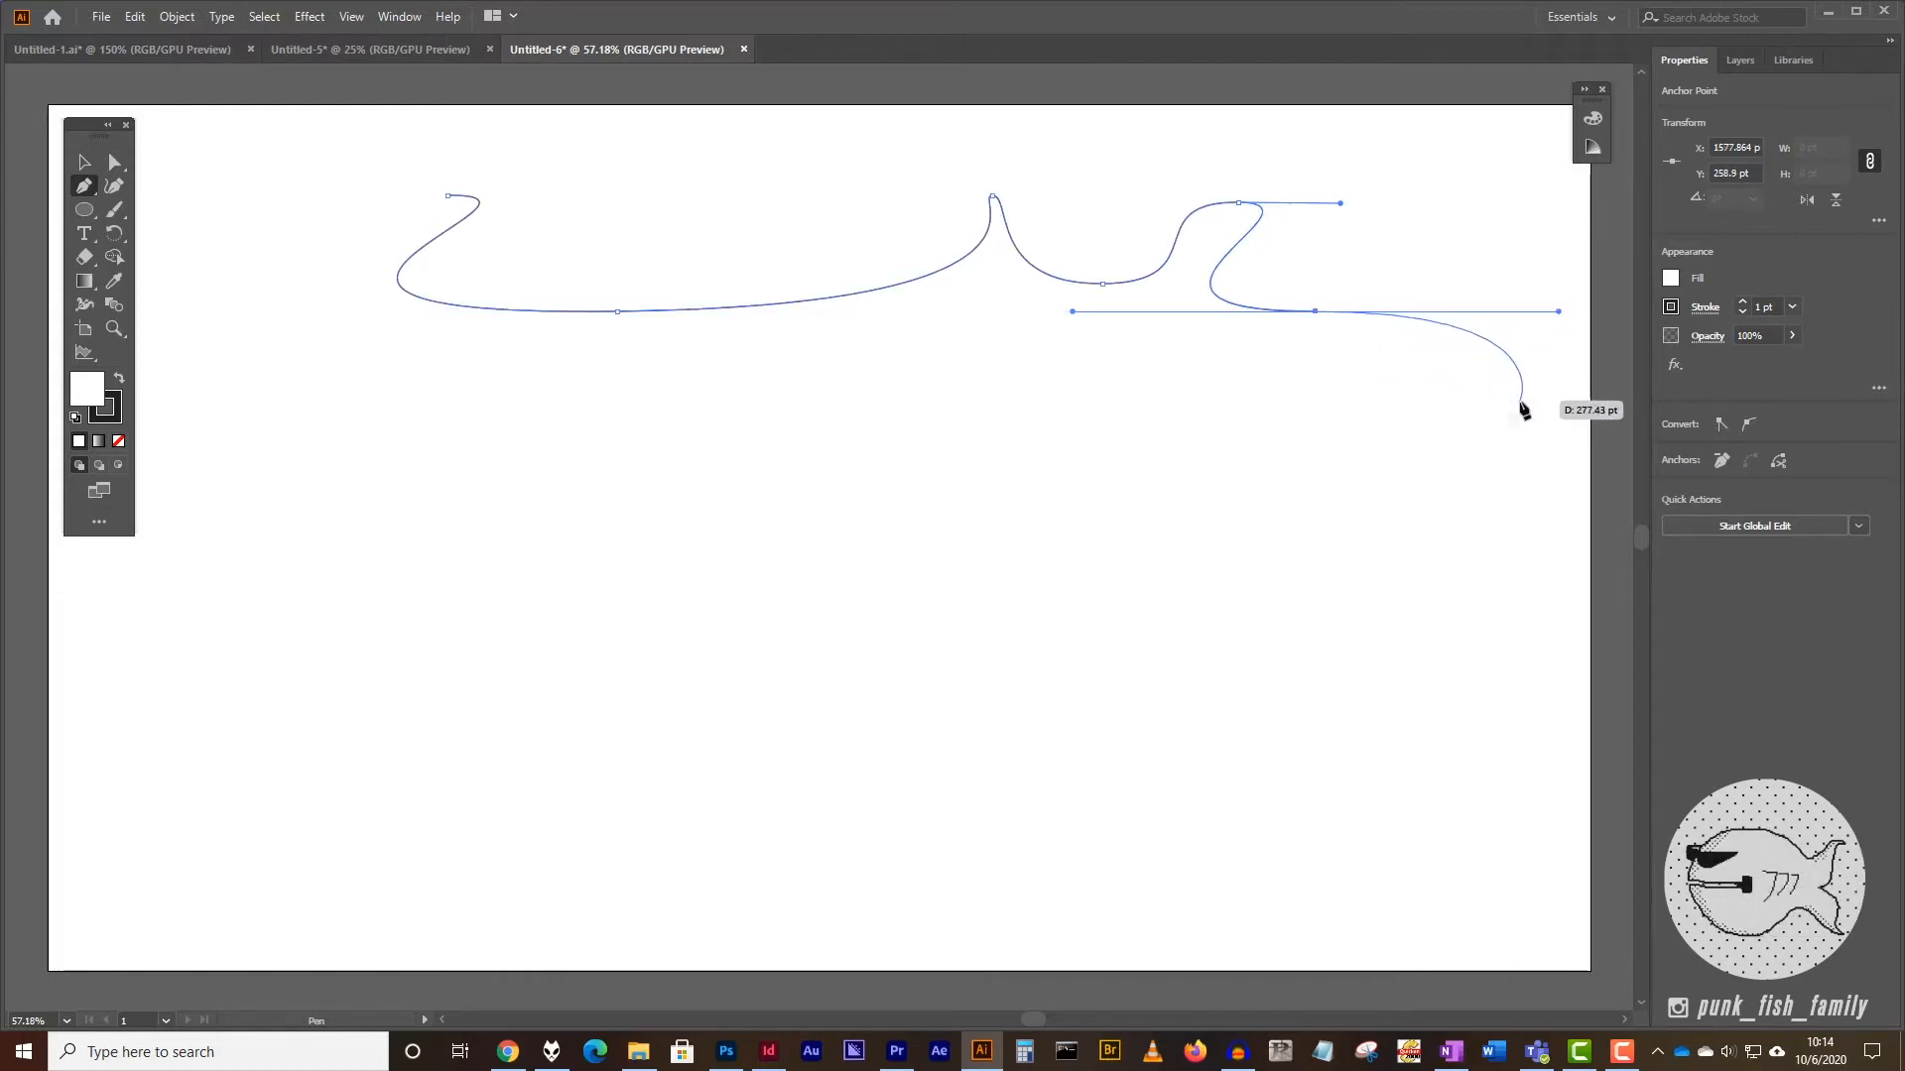
pyautogui.moveTo(1485, 424); pyautogui.dragTo(1485, 418)
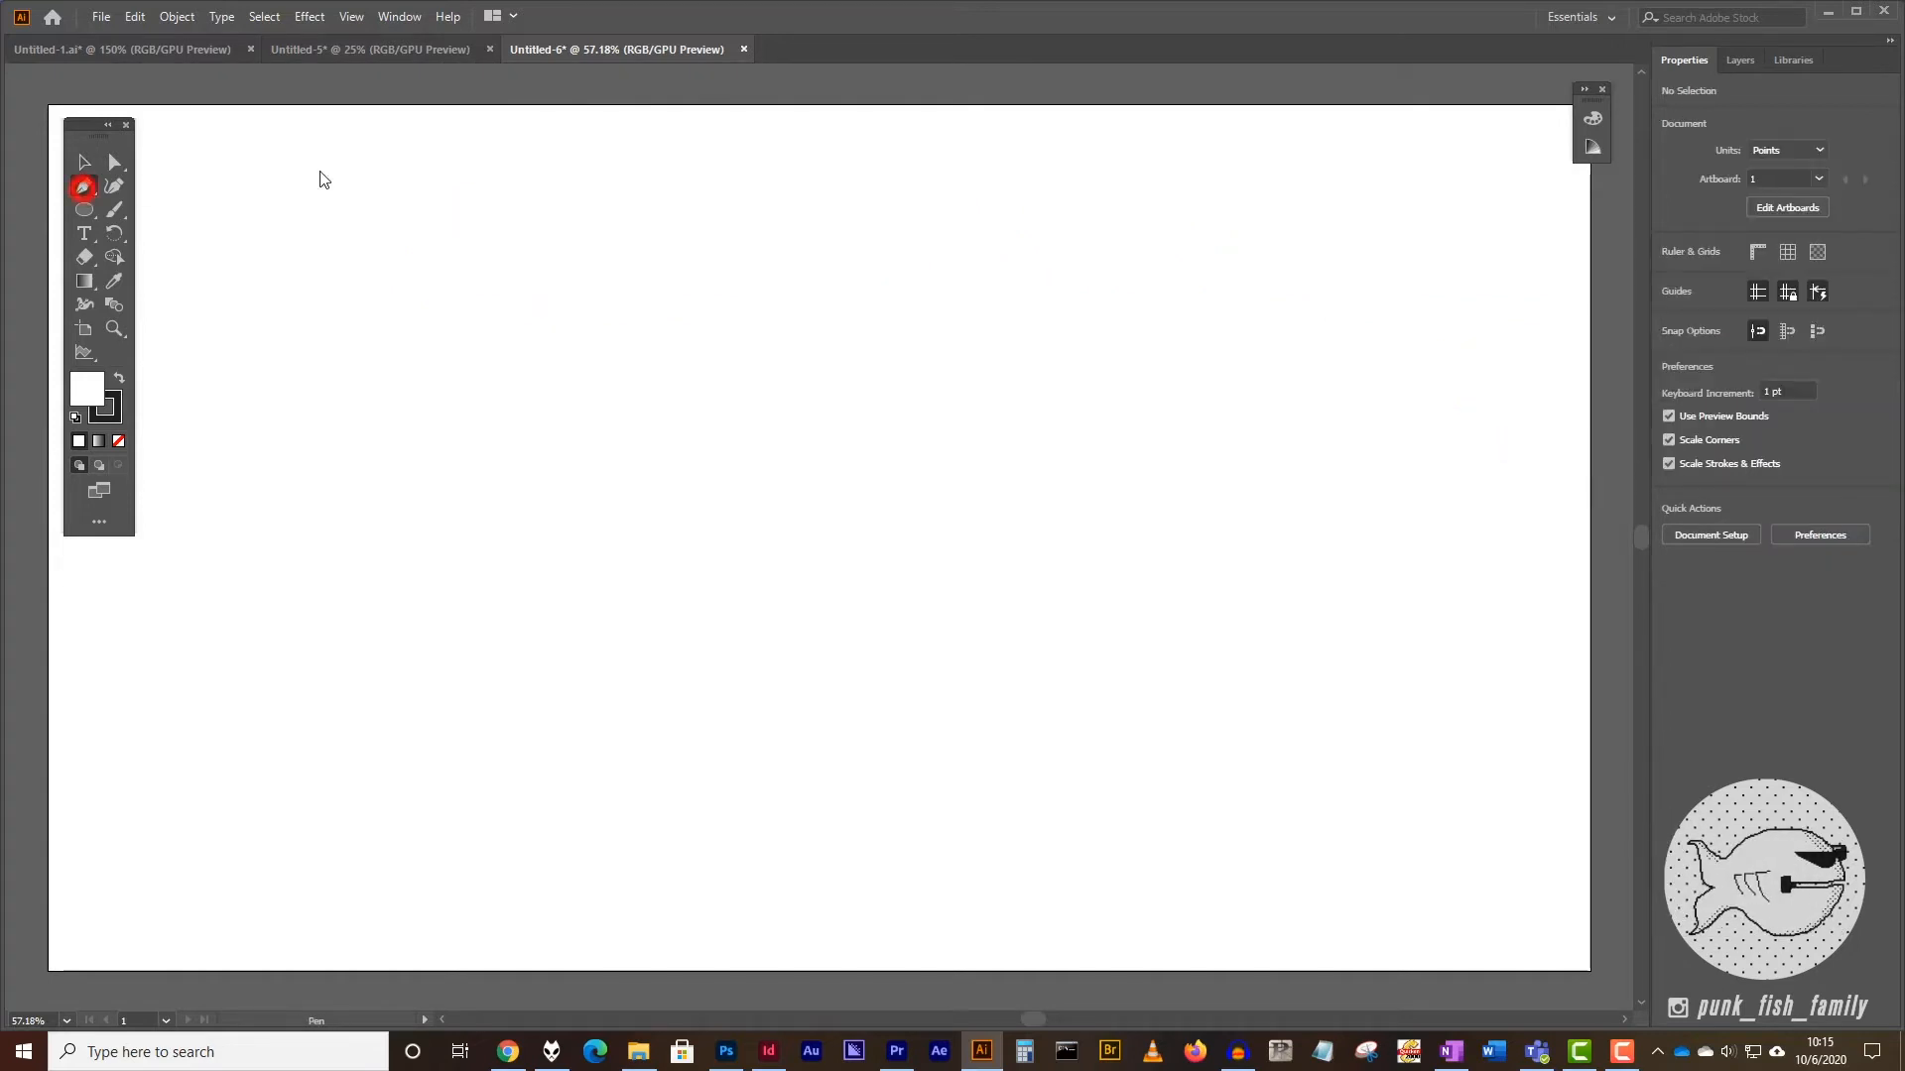
# - Draw an even wavy path with three crests across the artboard using smooth Pen anchors with short, nearly horizontal handles
pyautogui.click(83, 187)
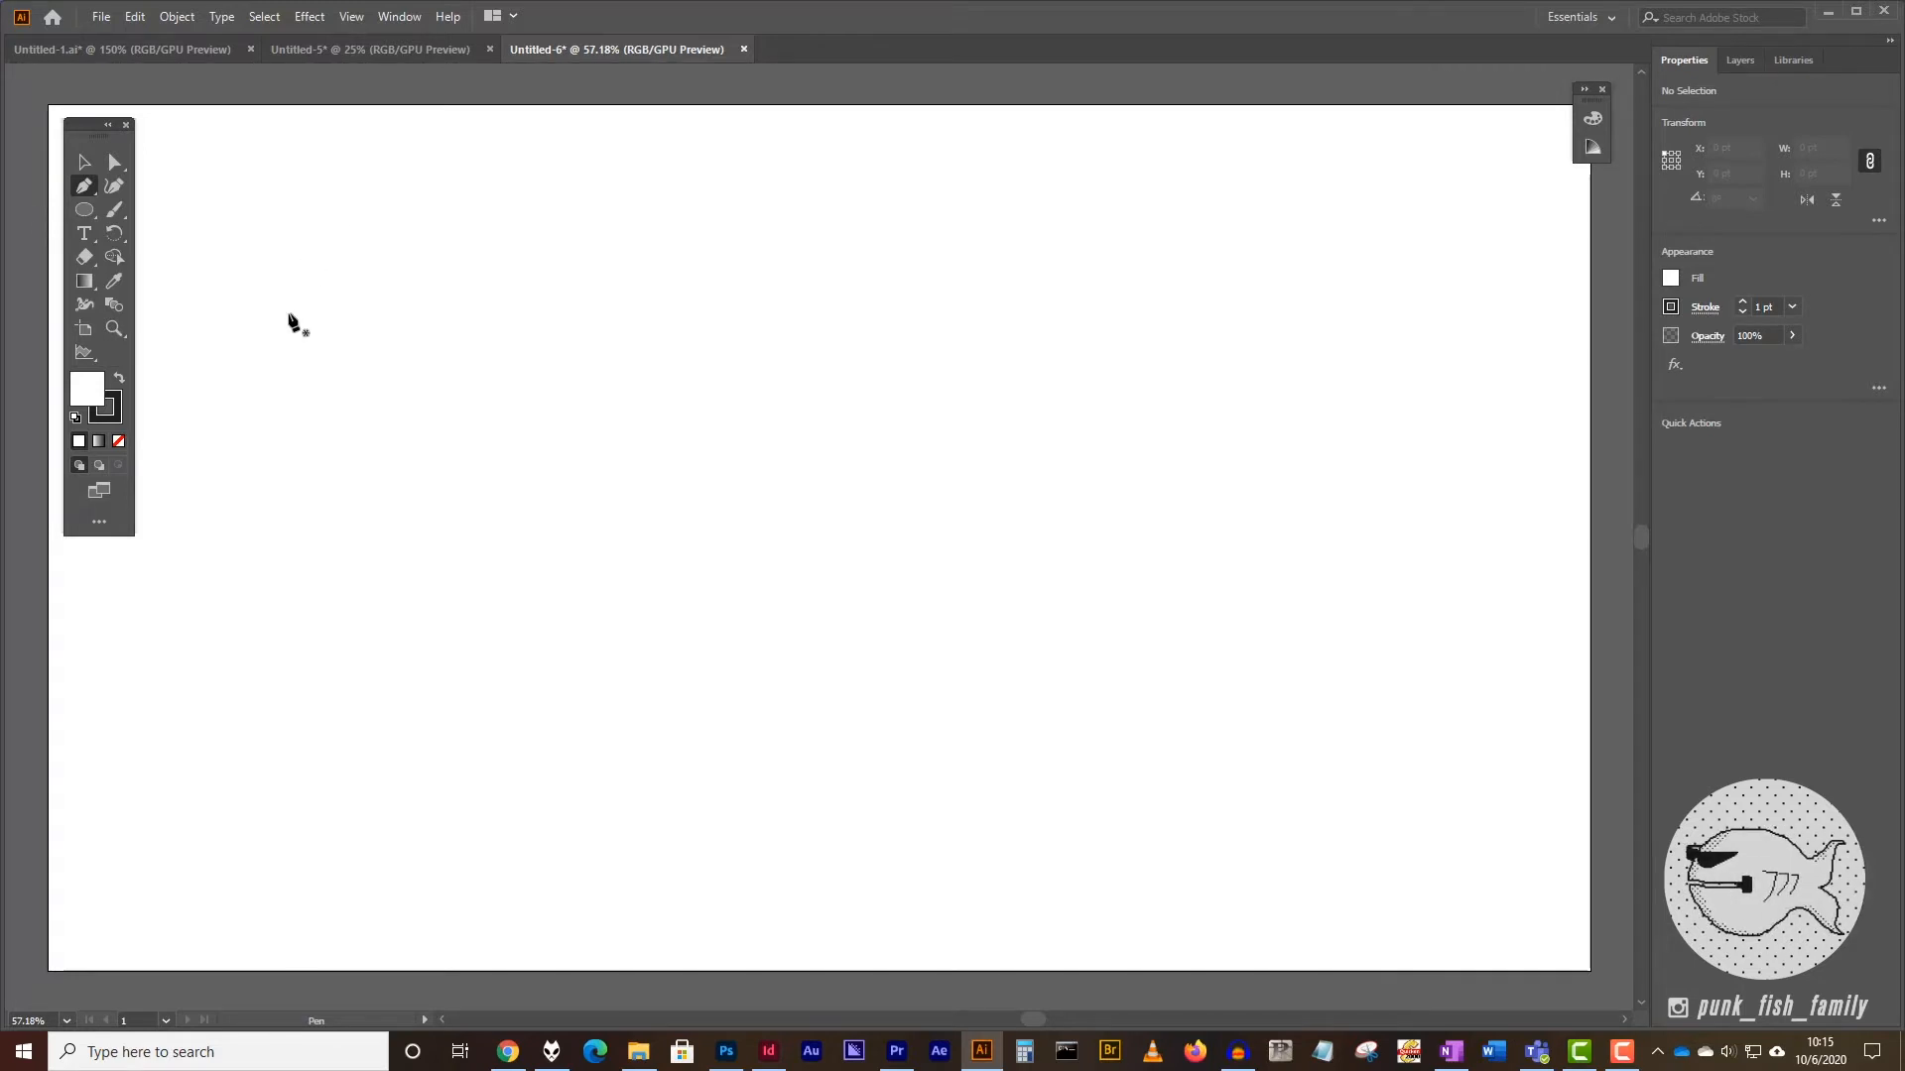
pyautogui.moveTo(320, 303); pyautogui.dragTo(355, 294)
pyautogui.moveTo(448, 209); pyautogui.dragTo(565, 210)
pyautogui.moveTo(617, 288); pyautogui.dragTo(723, 299)
pyautogui.moveTo(819, 205); pyautogui.dragTo(926, 200)
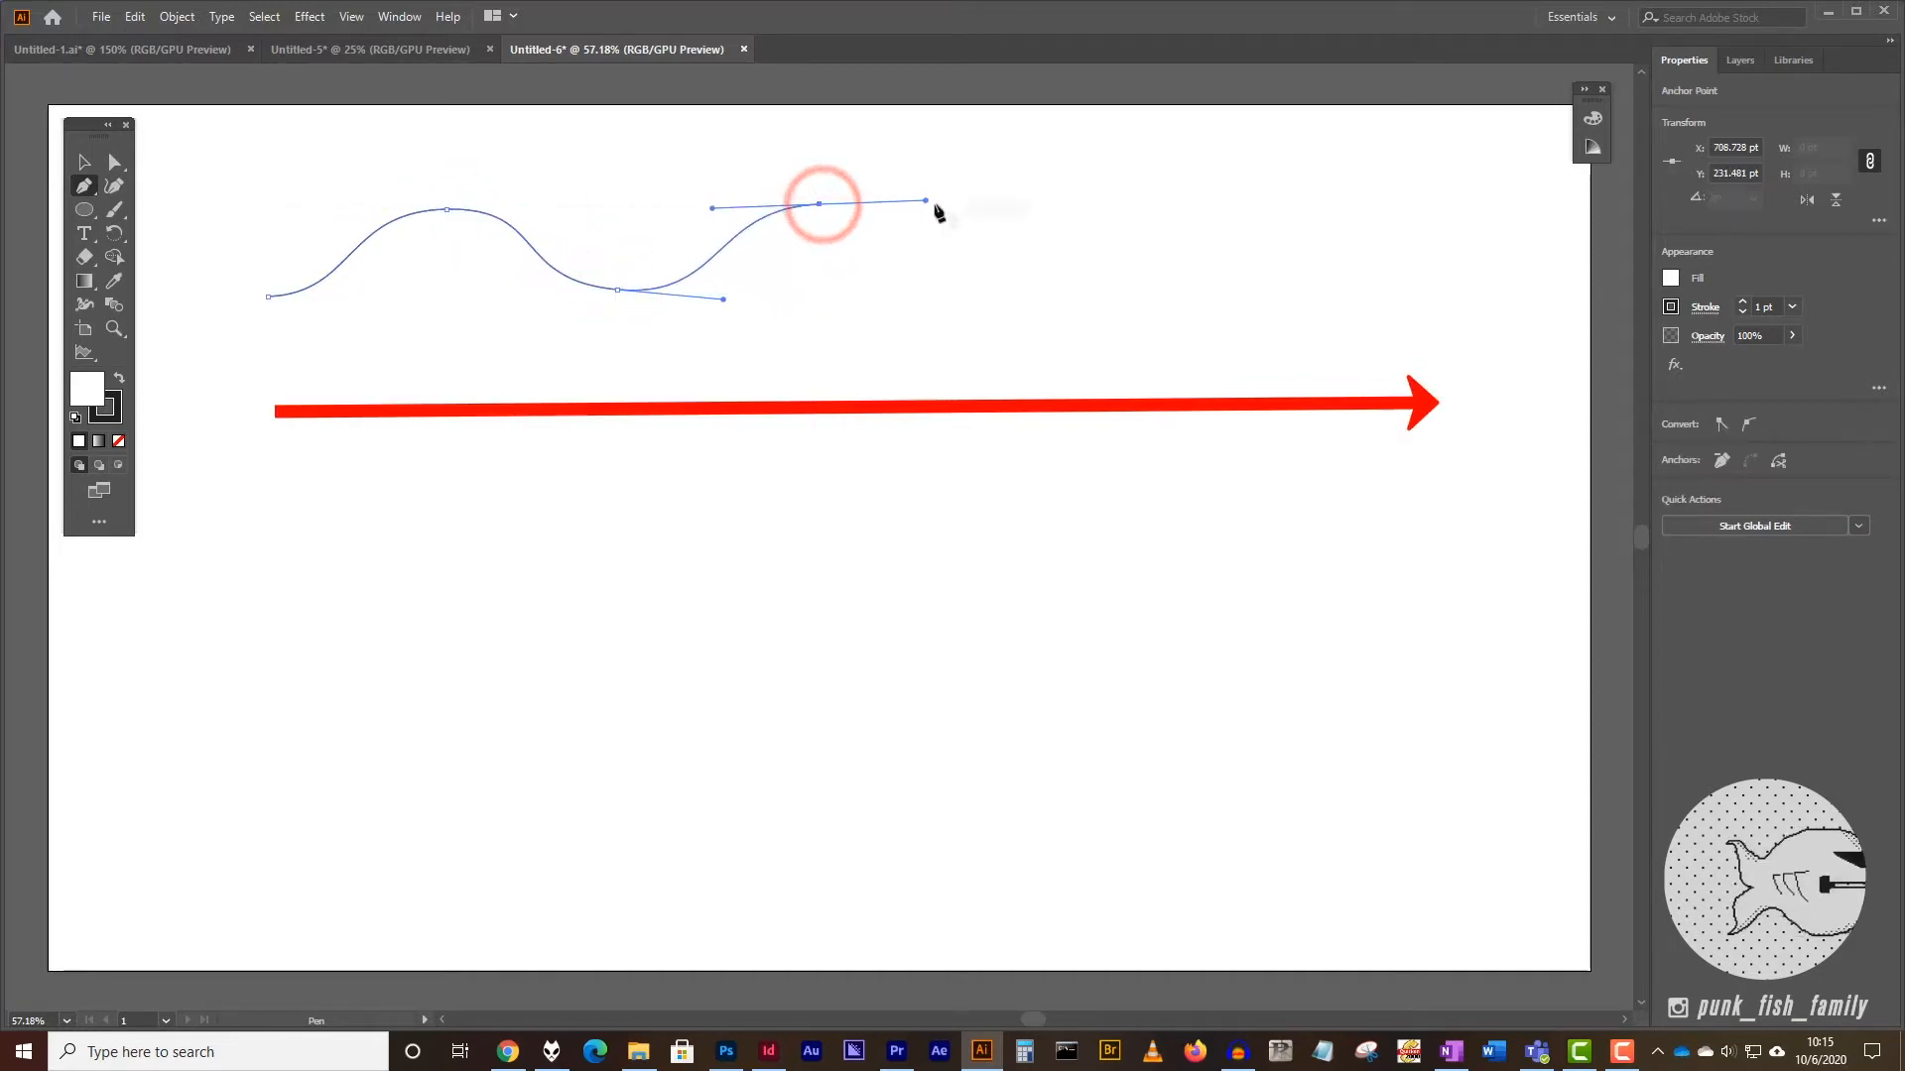
pyautogui.moveTo(1058, 294); pyautogui.dragTo(1127, 291)
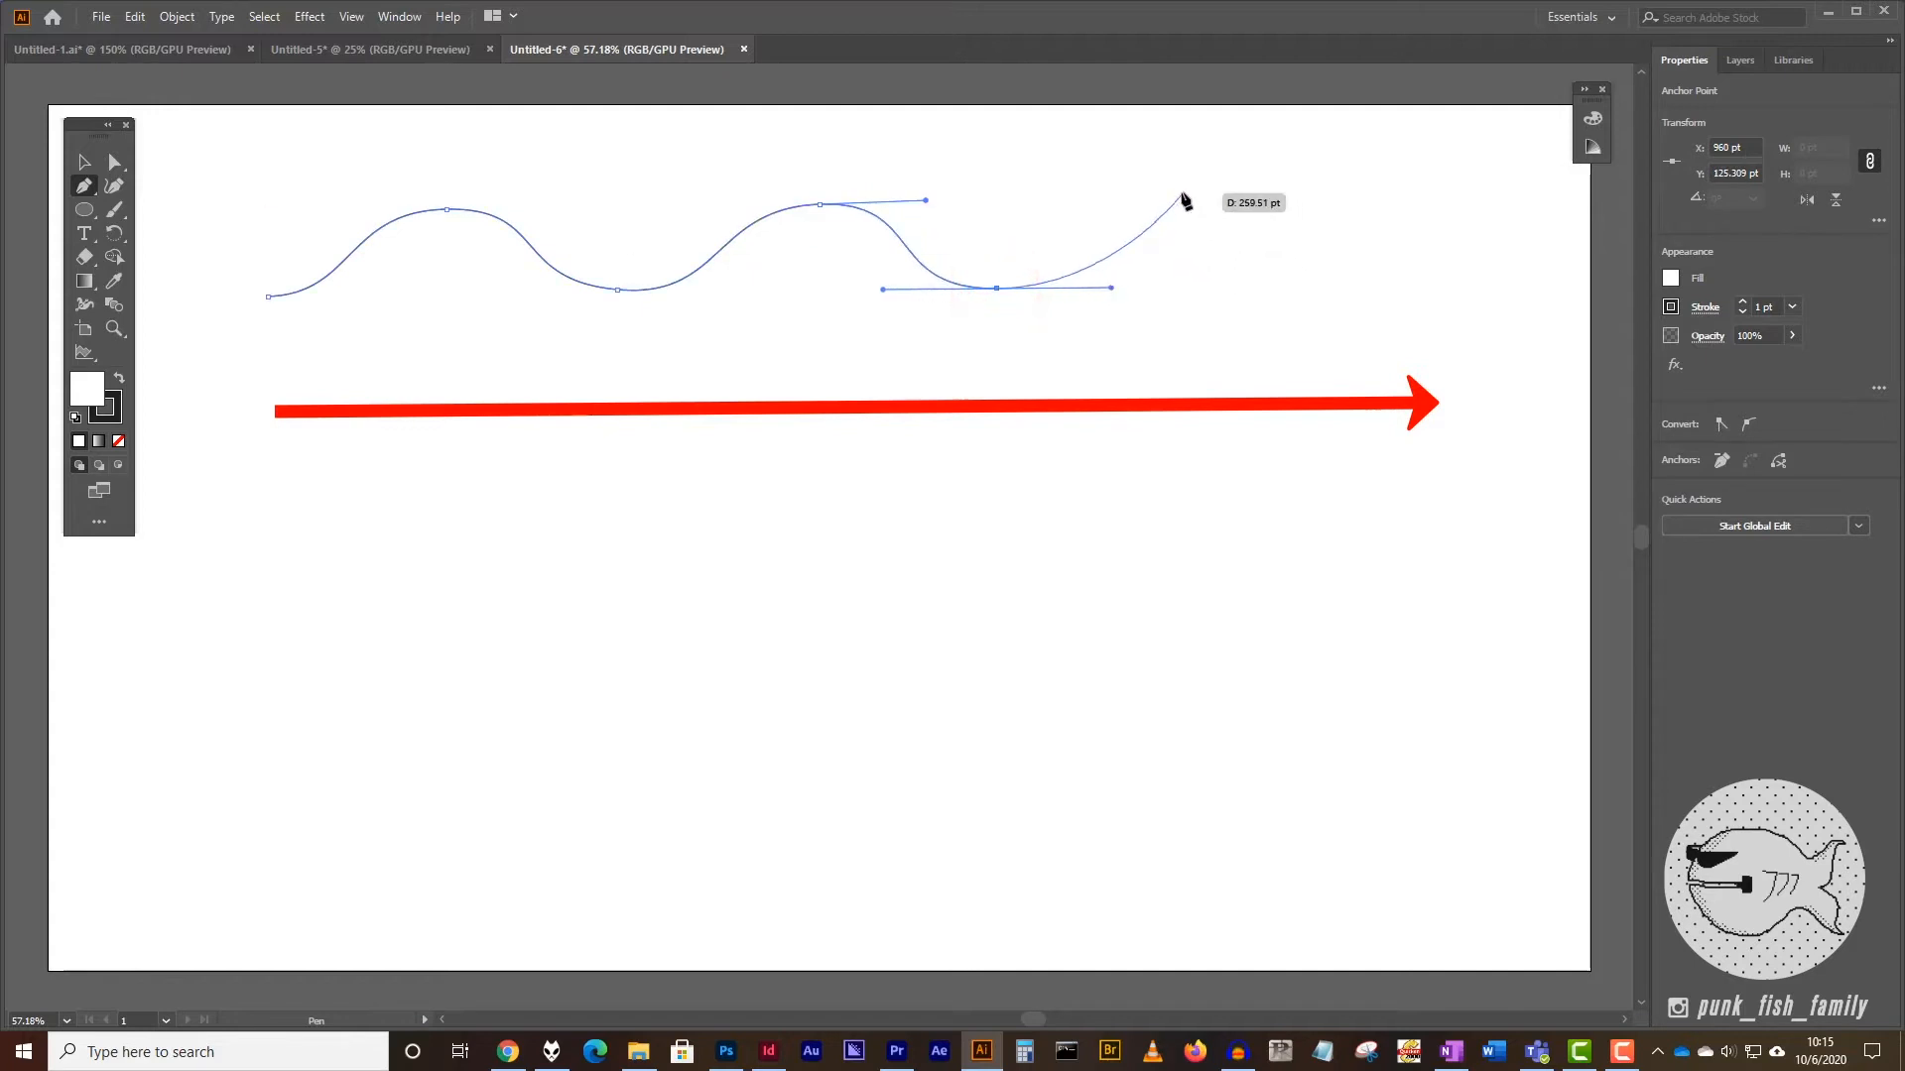
pyautogui.moveTo(1276, 198); pyautogui.dragTo(1299, 190)
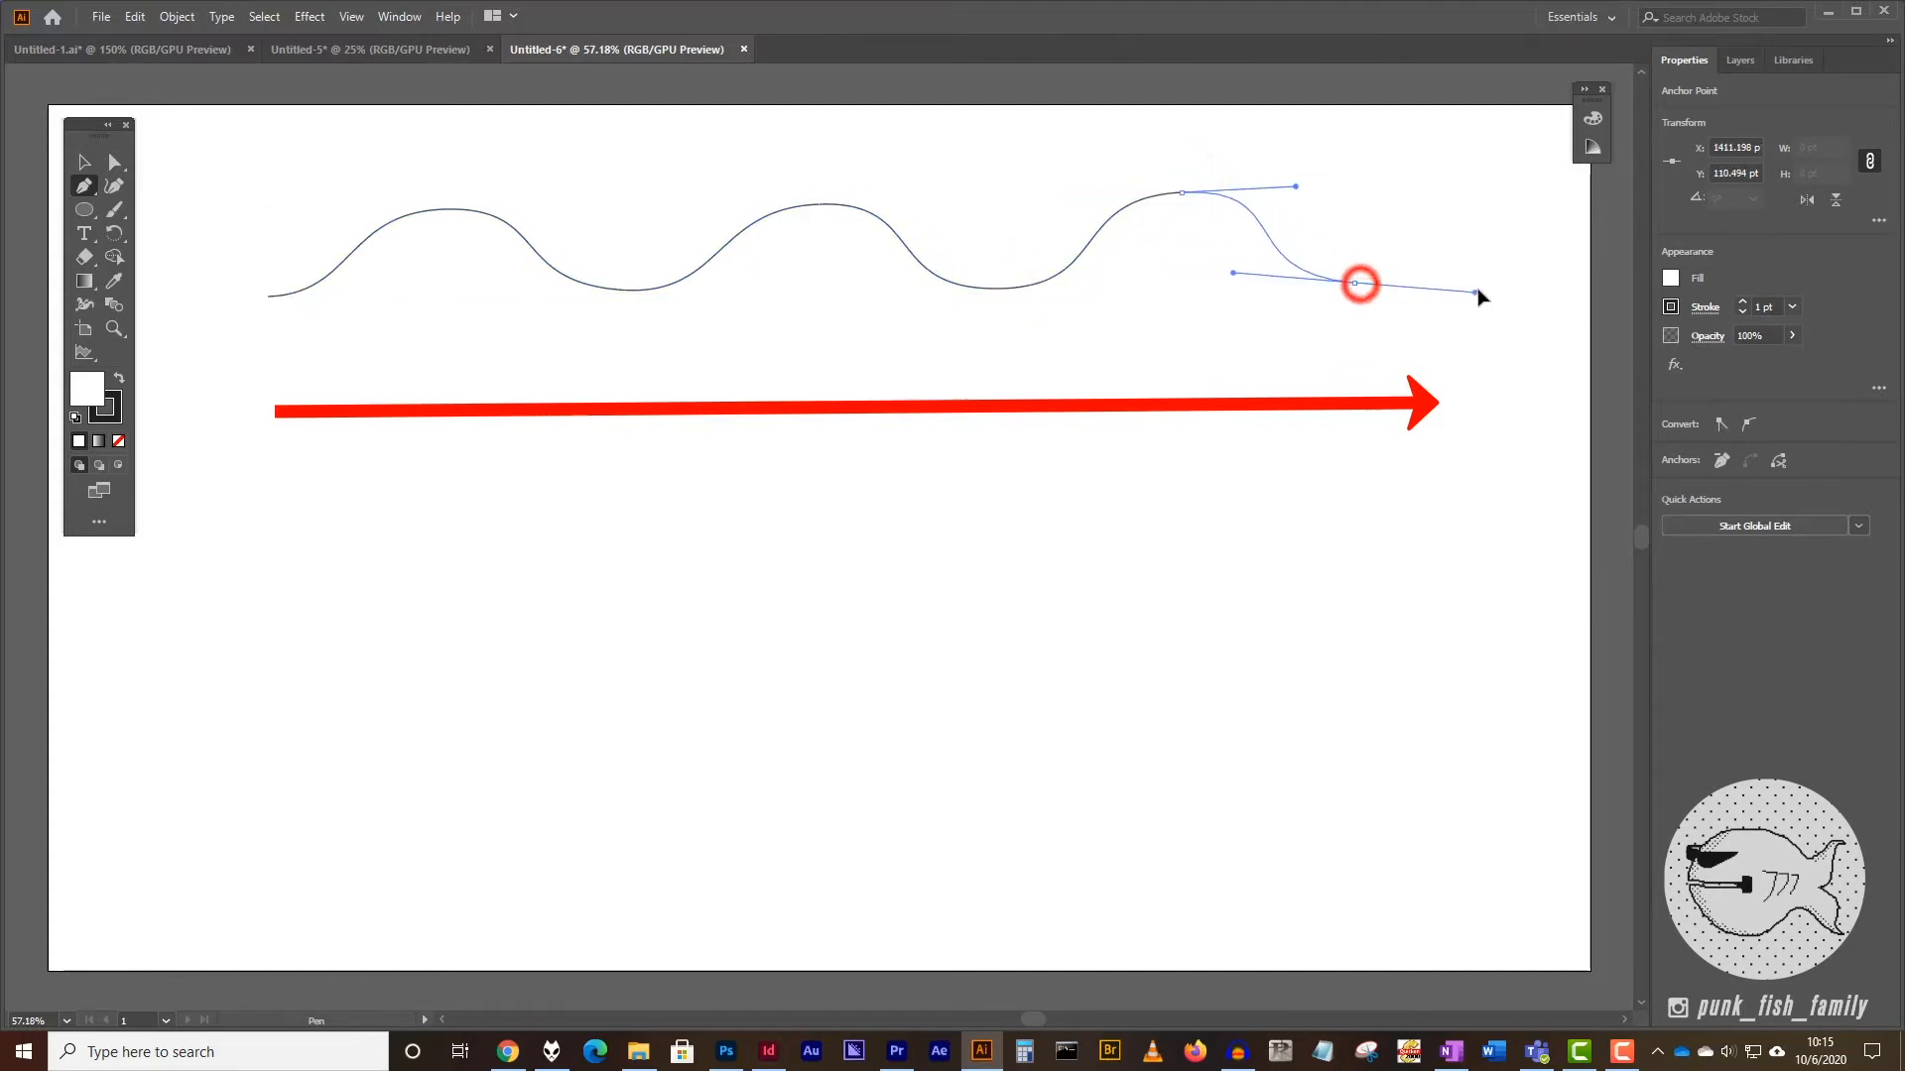
pyautogui.moveTo(1479, 296); pyautogui.dragTo(1480, 290)
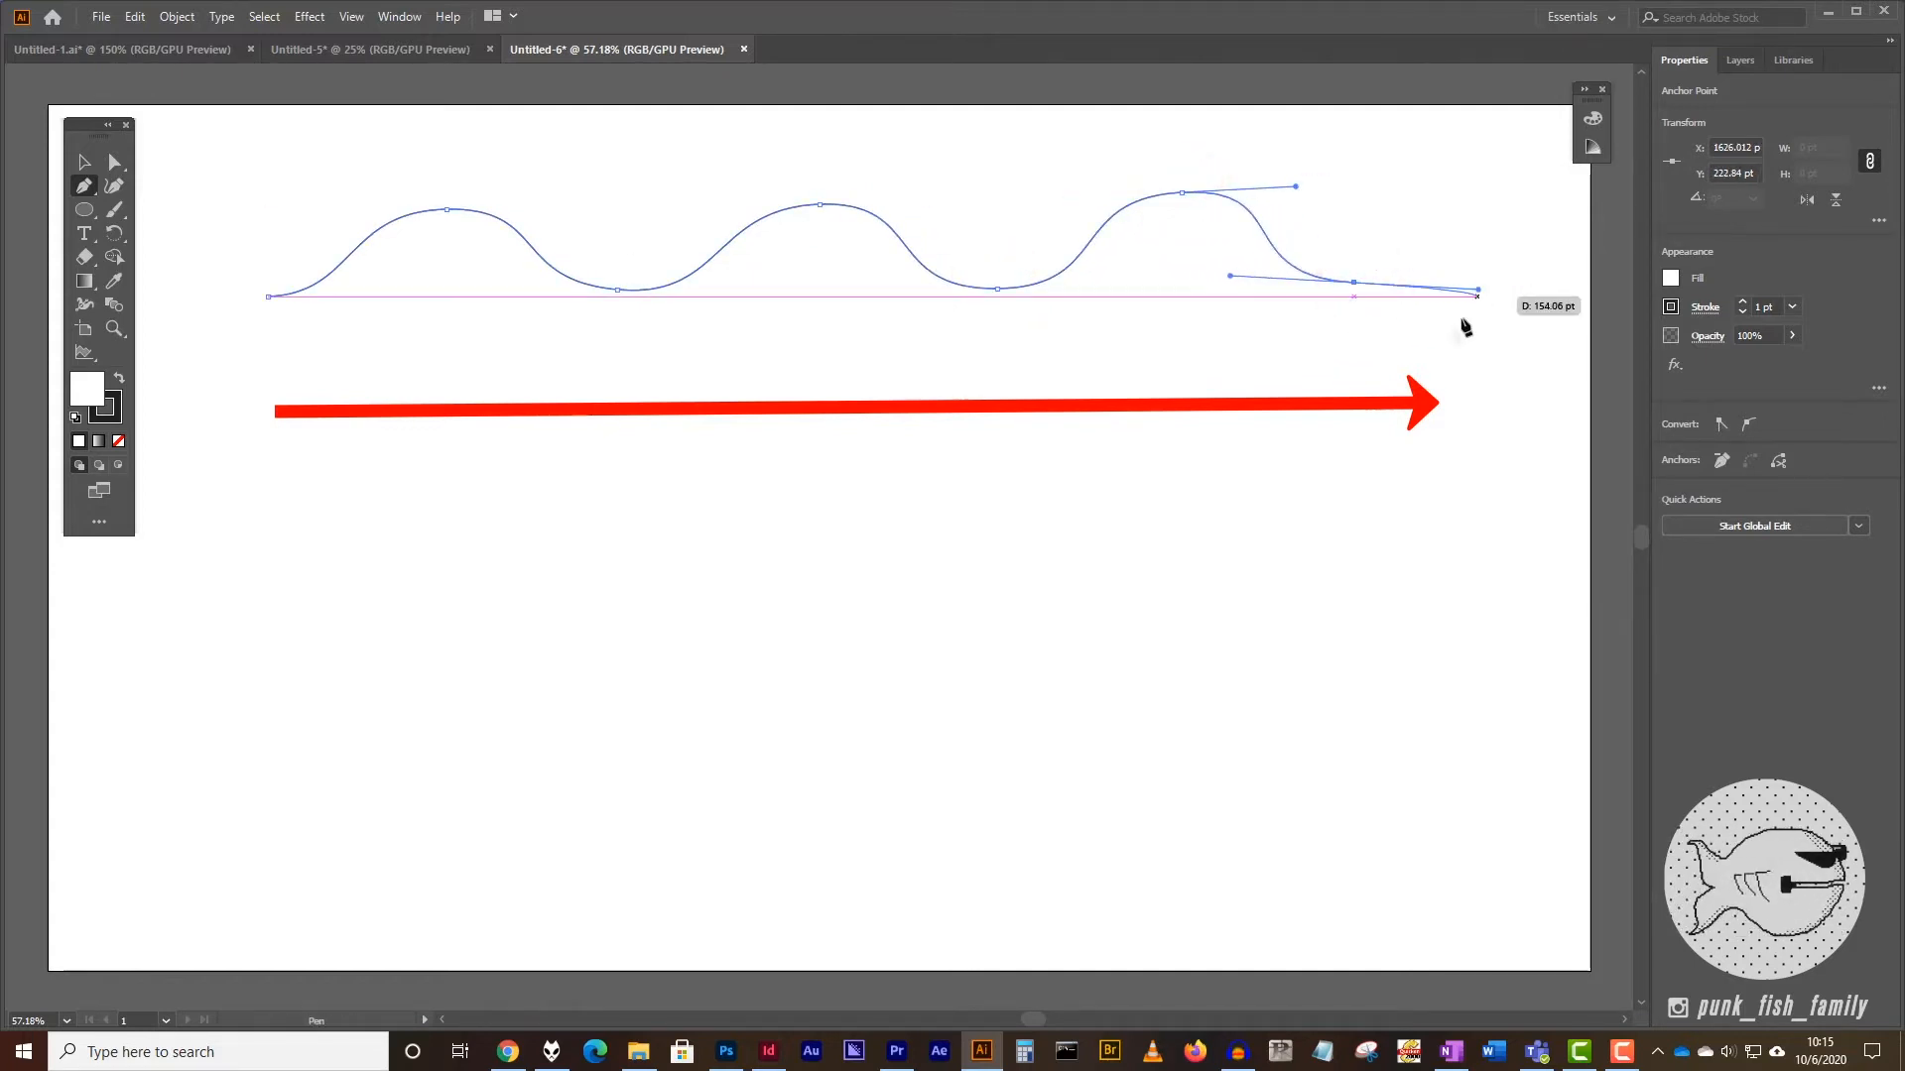
# - Close the wavy path into a shape with two smooth anchors below it and a curved join at its starting point, and deselect it
pyautogui.moveTo(1017, 483); pyautogui.dragTo(914, 482)
pyautogui.moveTo(584, 450); pyautogui.dragTo(456, 396)
pyautogui.moveTo(268, 296); pyautogui.dragTo(341, 206)
pyautogui.click(84, 162)
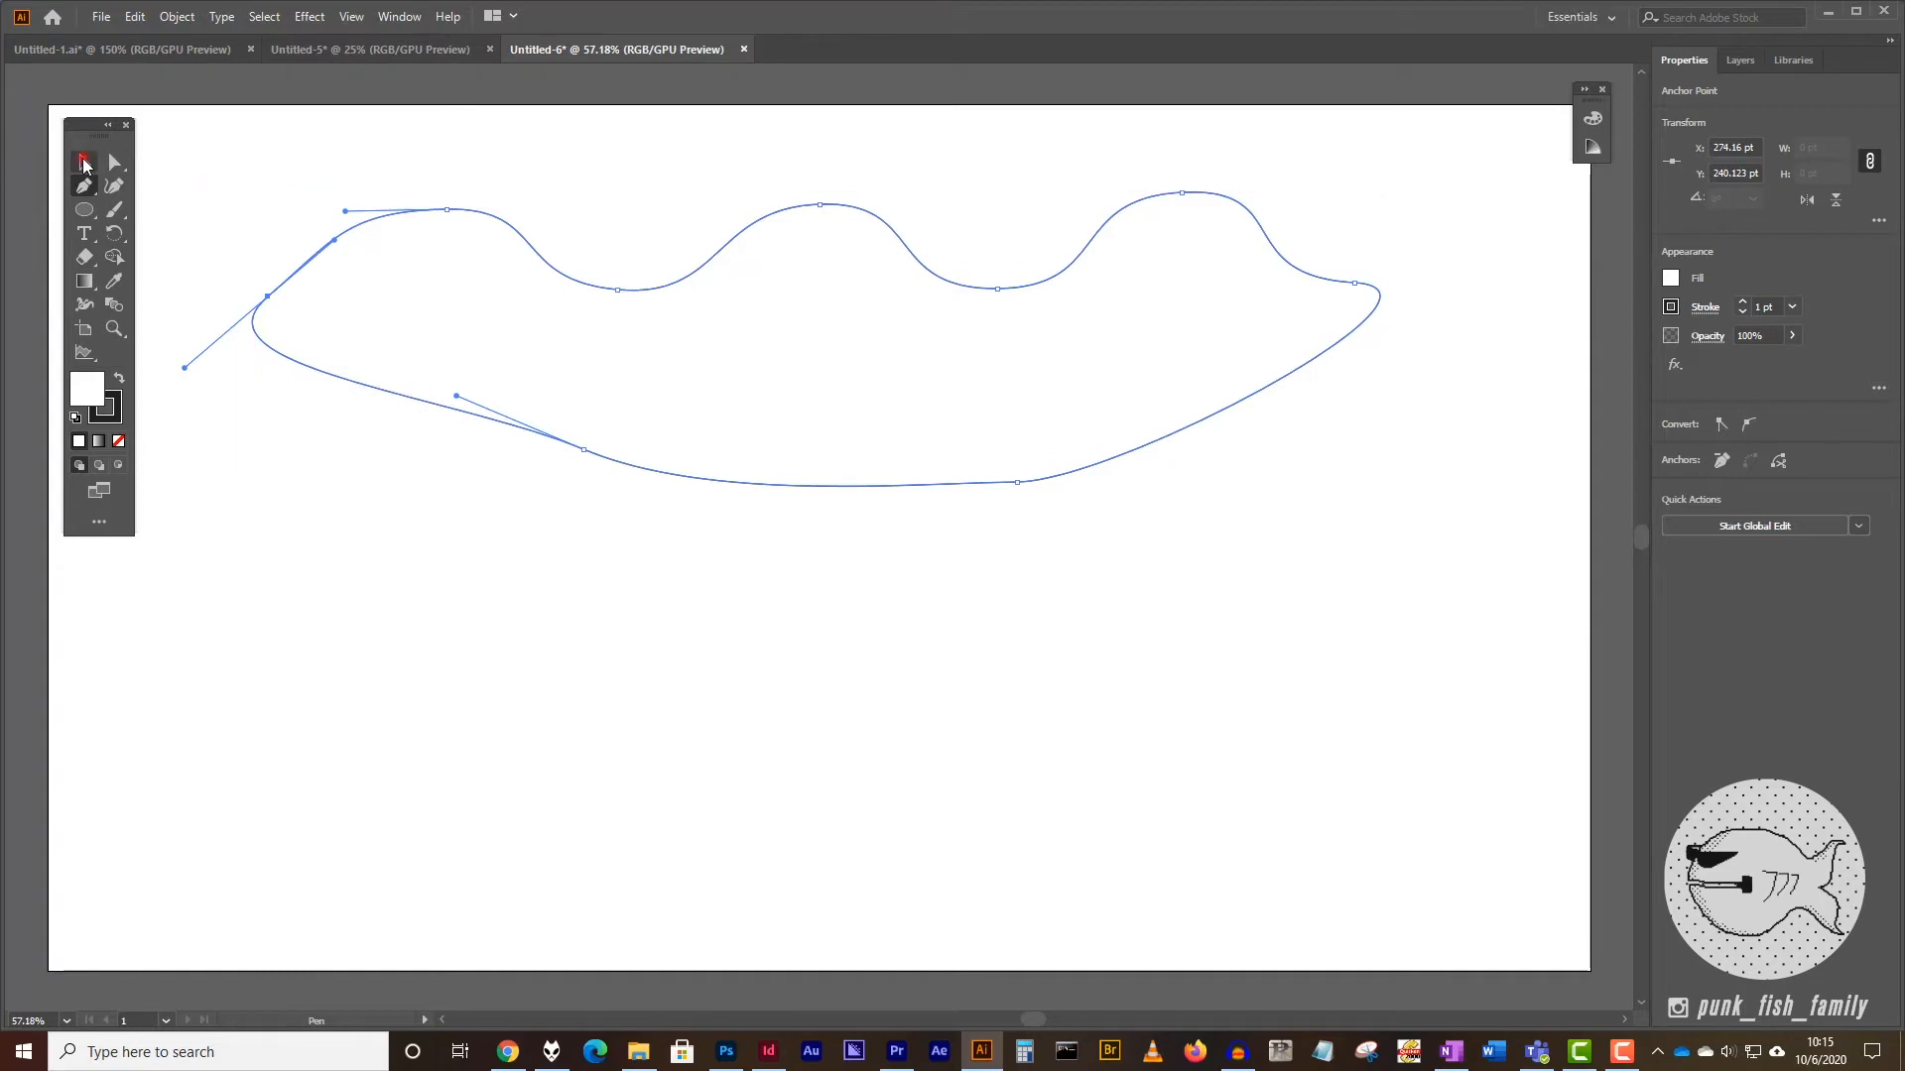
pyautogui.click(437, 172)
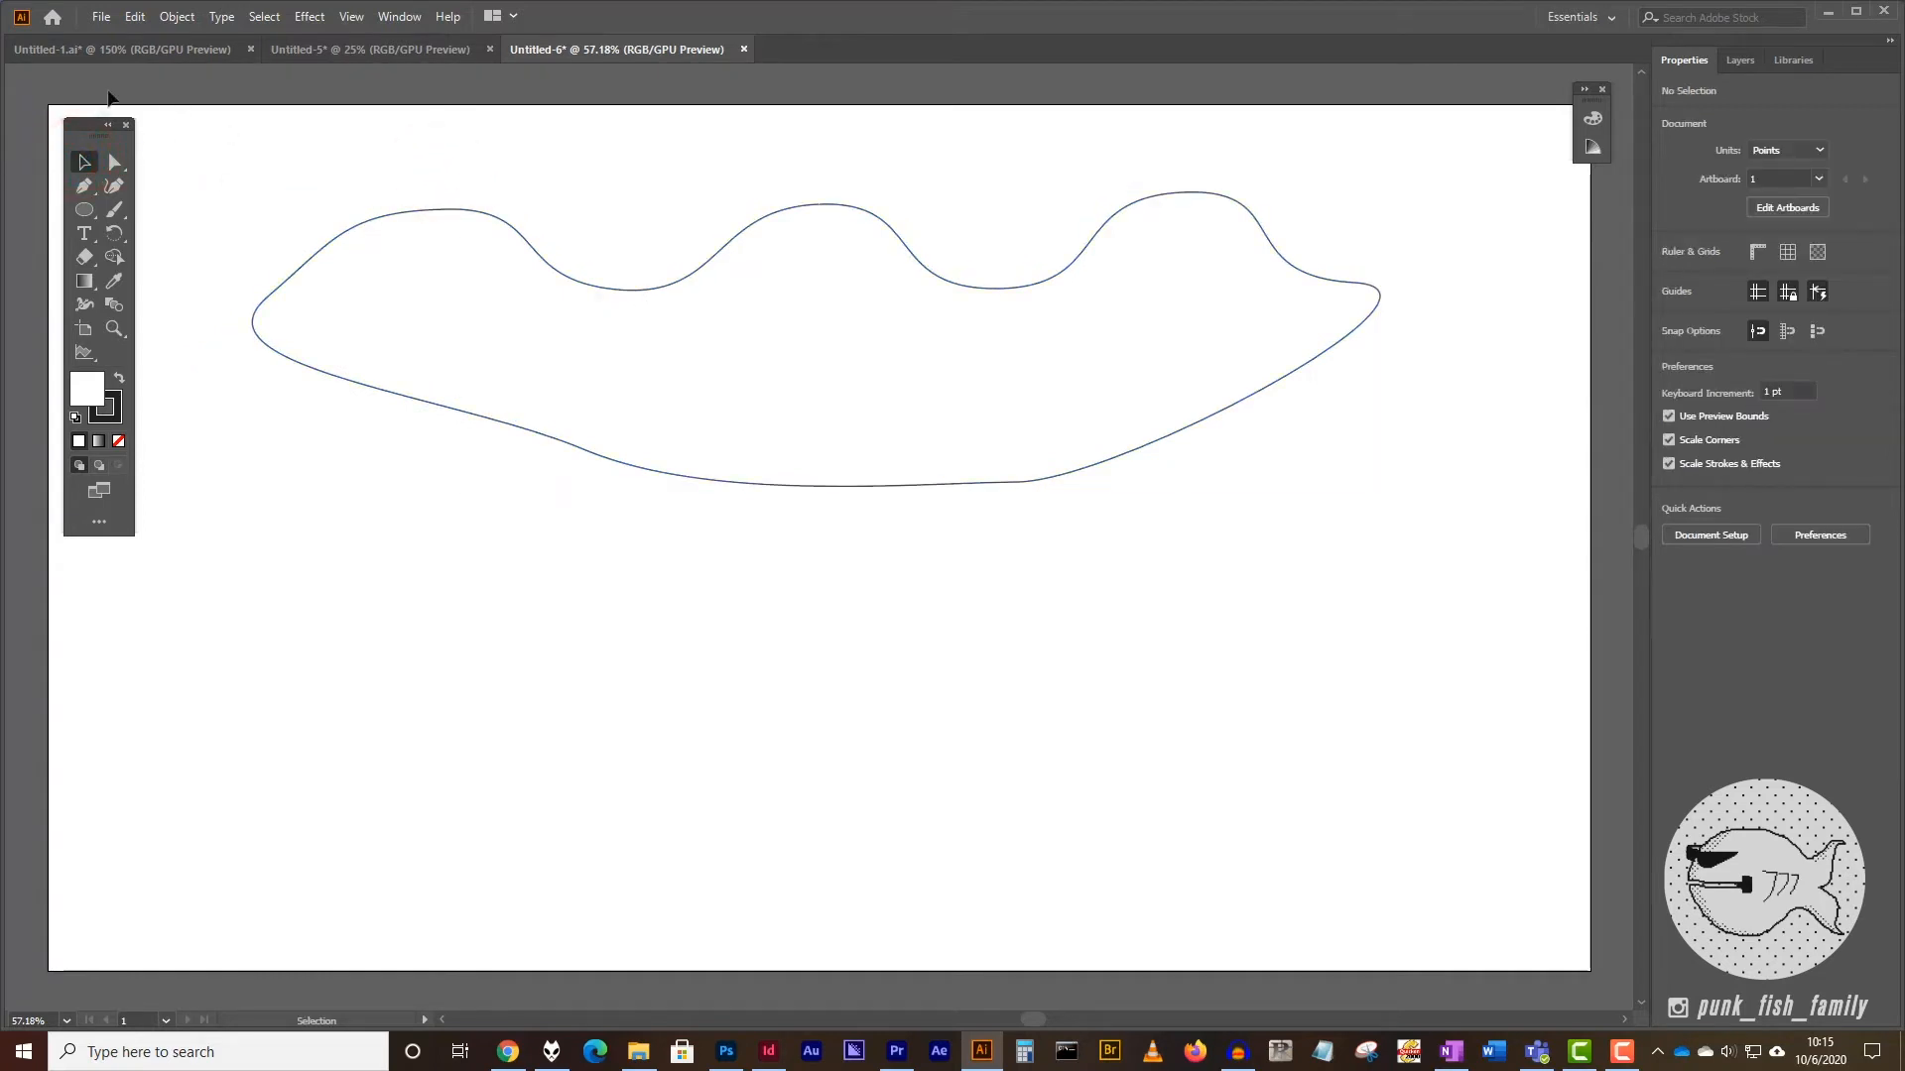
# - Raise the anchor point at the shape's first crest with Direct Selection, and return to the Pen tool
pyautogui.click(114, 163)
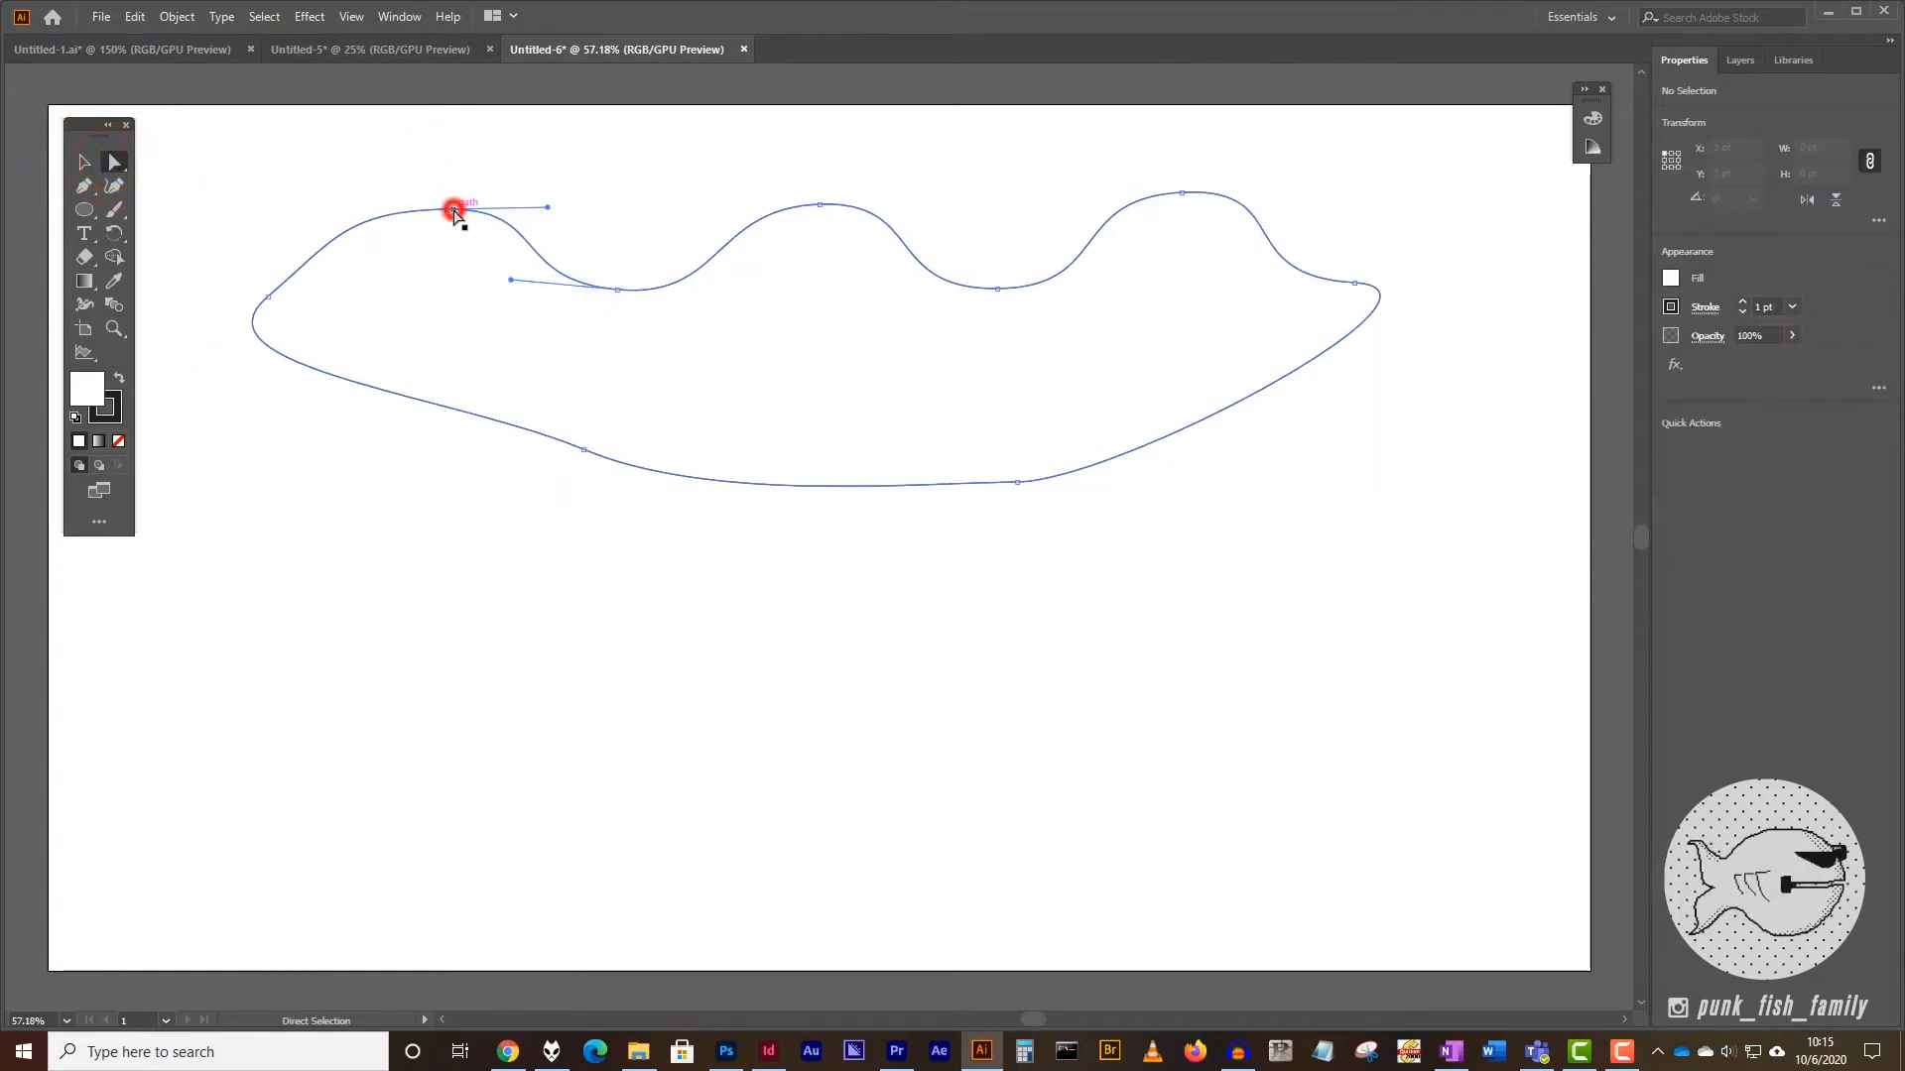
pyautogui.moveTo(455, 214); pyautogui.dragTo(448, 181)
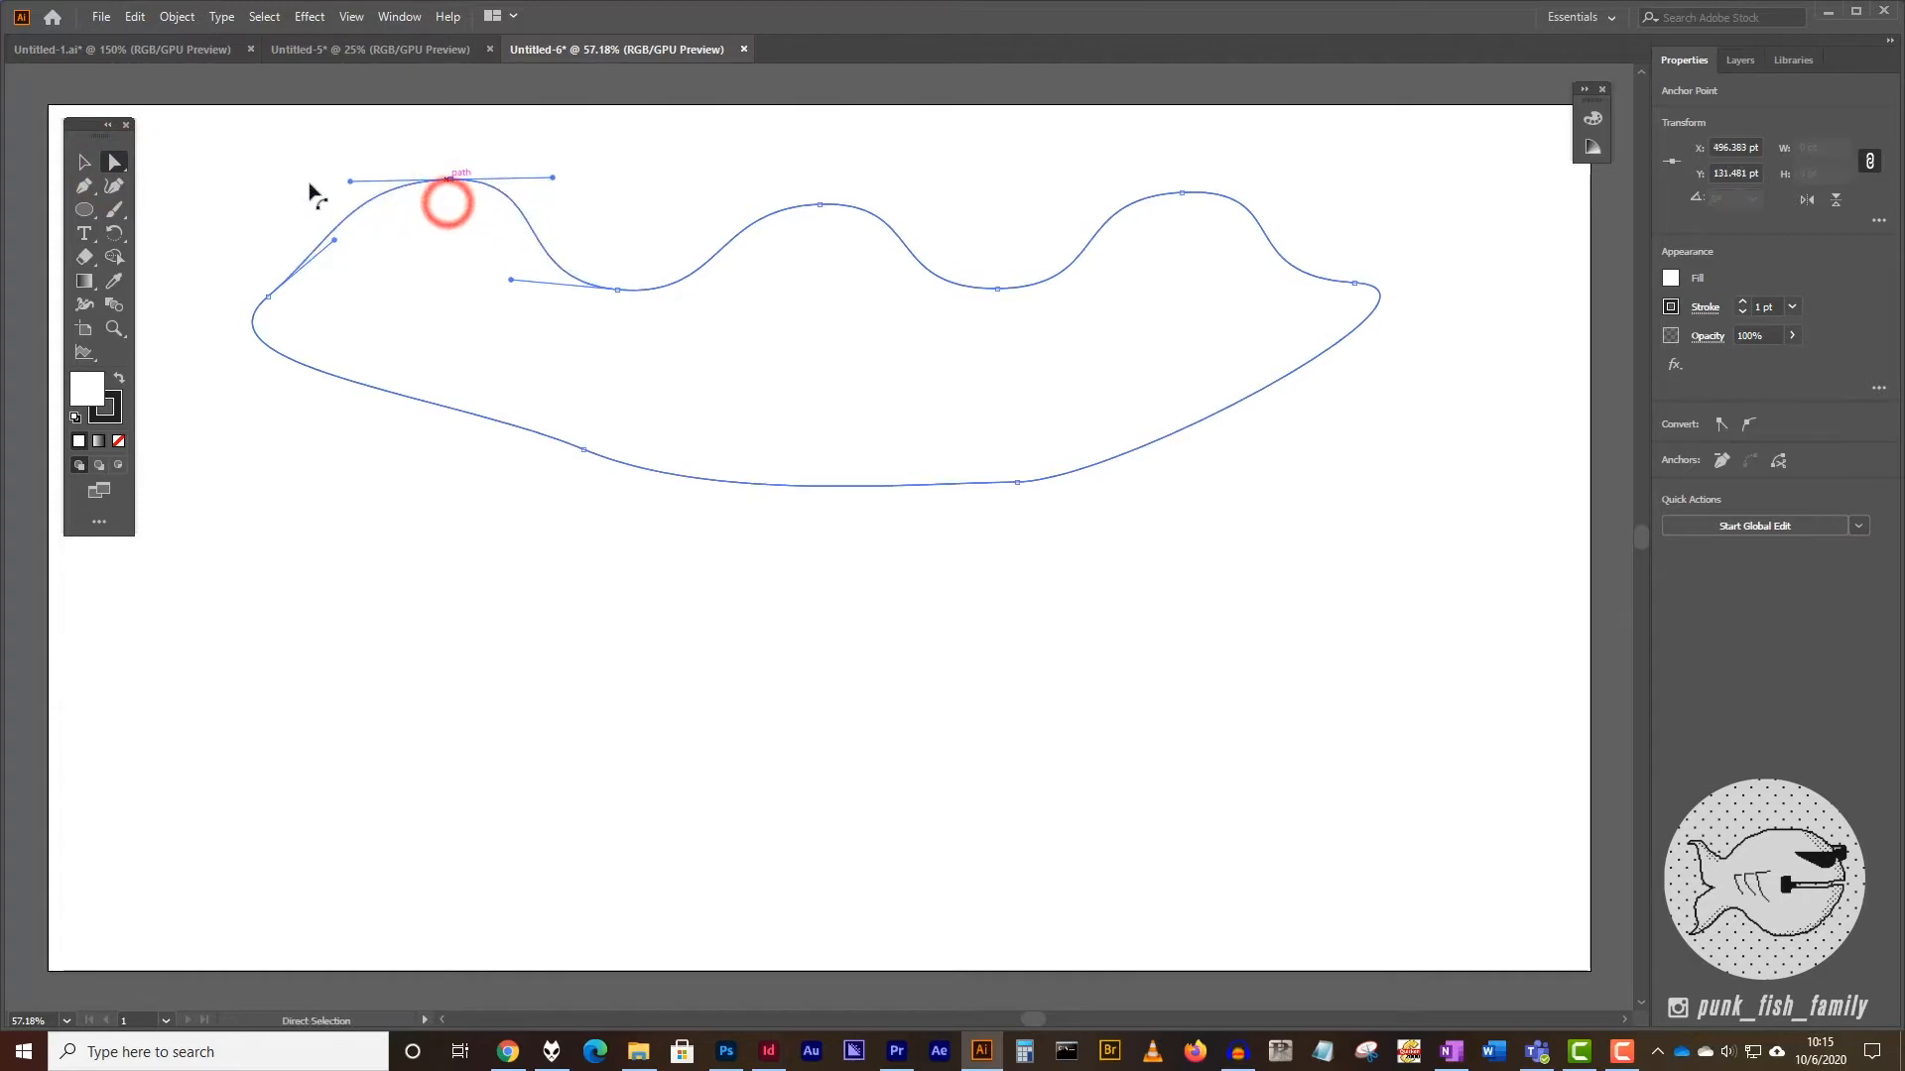
pyautogui.click(84, 186)
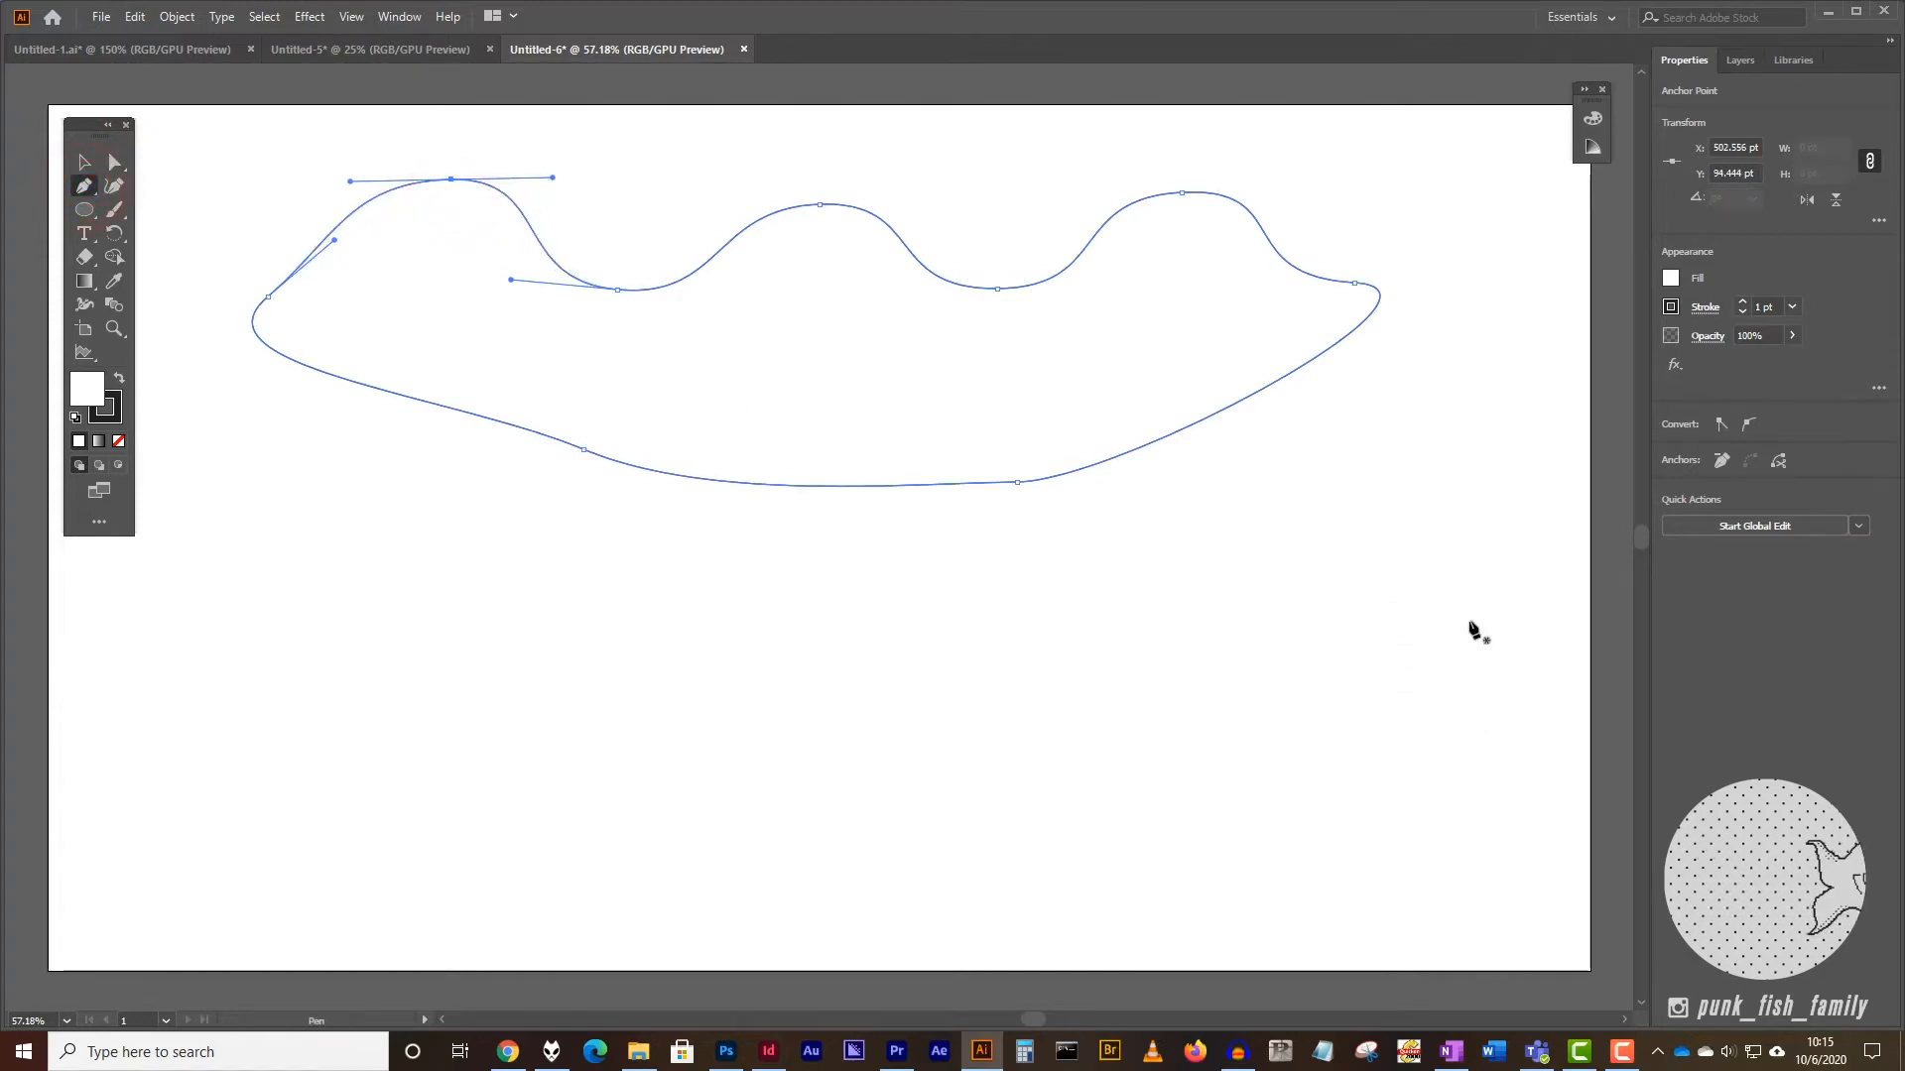
# - Draw a wavy path about 1554 pt wide with four crests from right to left below the closed shape, and move it slightly upward
pyautogui.moveTo(1466, 625); pyautogui.dragTo(1402, 624)
pyautogui.moveTo(1283, 568); pyautogui.dragTo(953, 626)
pyautogui.moveTo(901, 564); pyautogui.dragTo(778, 553)
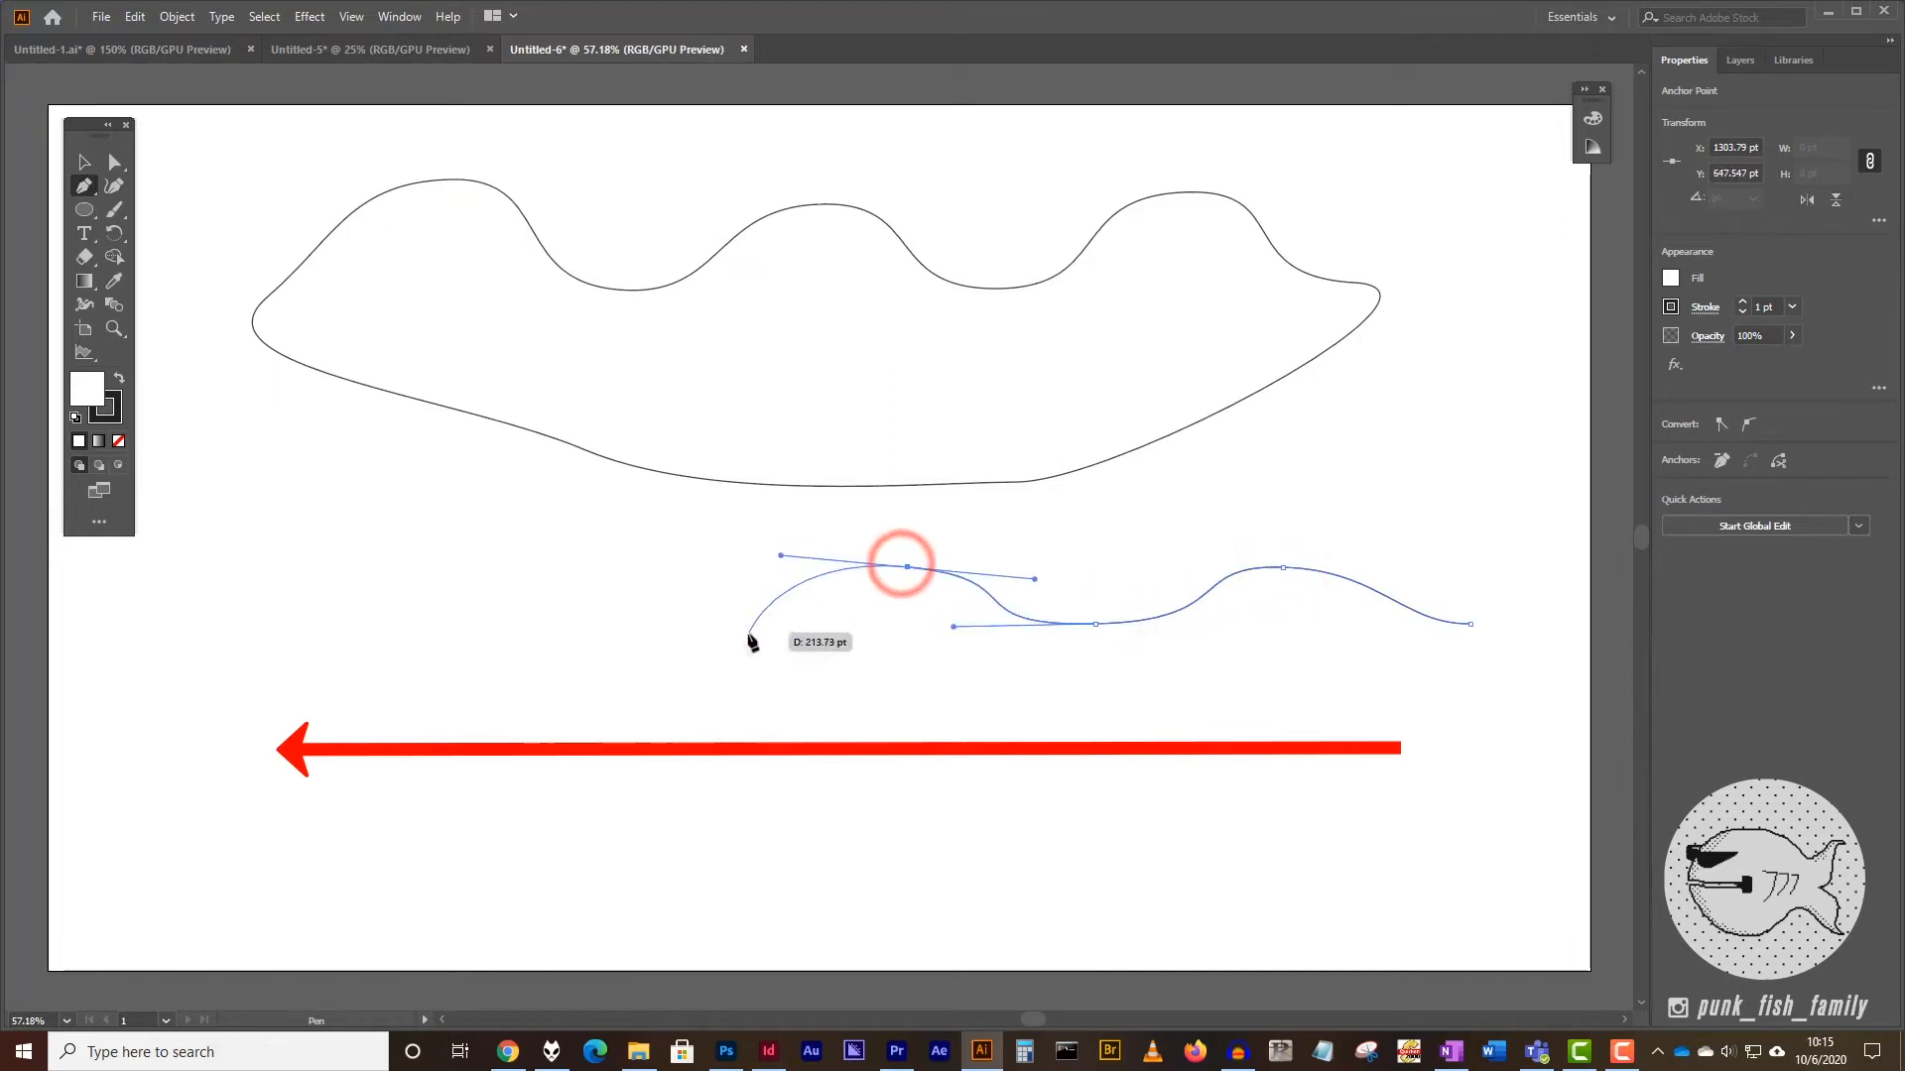
pyautogui.moveTo(744, 631); pyautogui.dragTo(652, 632)
pyautogui.moveTo(546, 556); pyautogui.dragTo(434, 565)
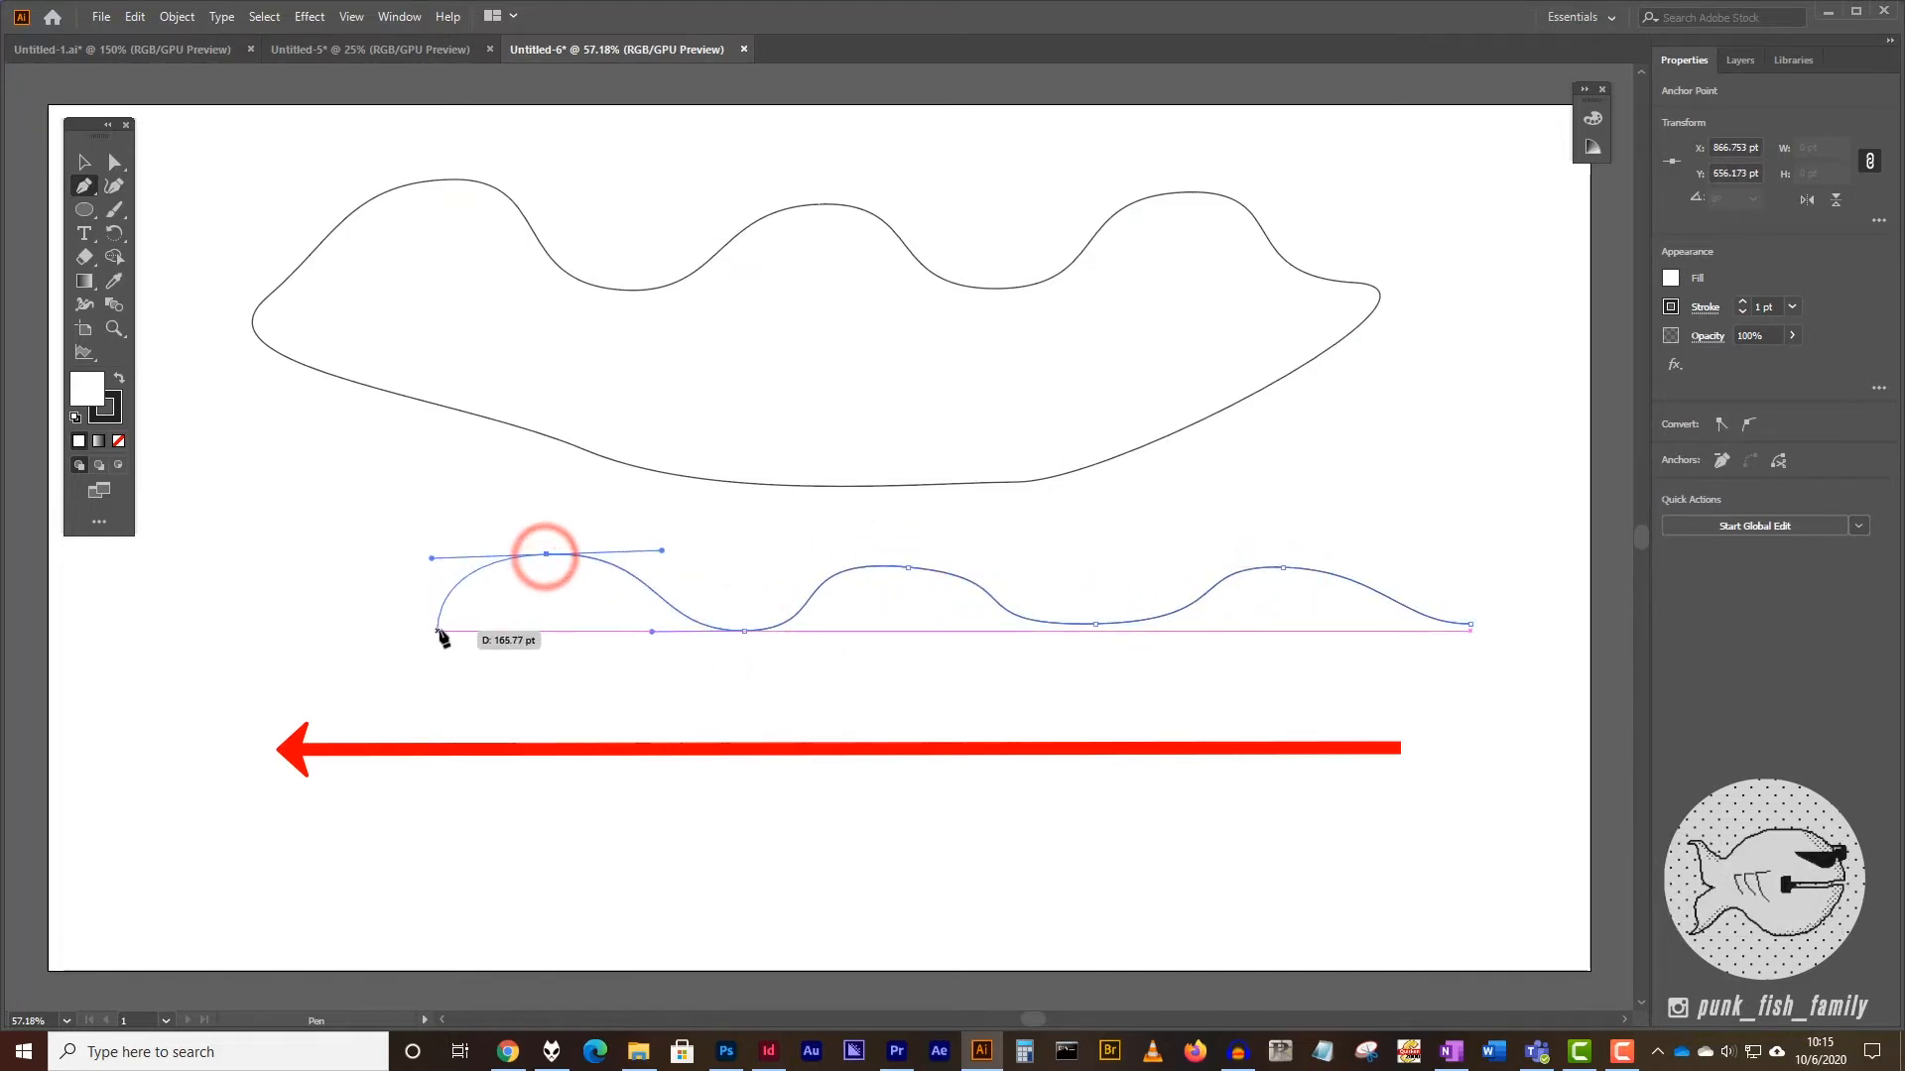
pyautogui.moveTo(436, 631); pyautogui.dragTo(322, 640)
pyautogui.moveTo(291, 555); pyautogui.dragTo(219, 557)
pyautogui.click(219, 631)
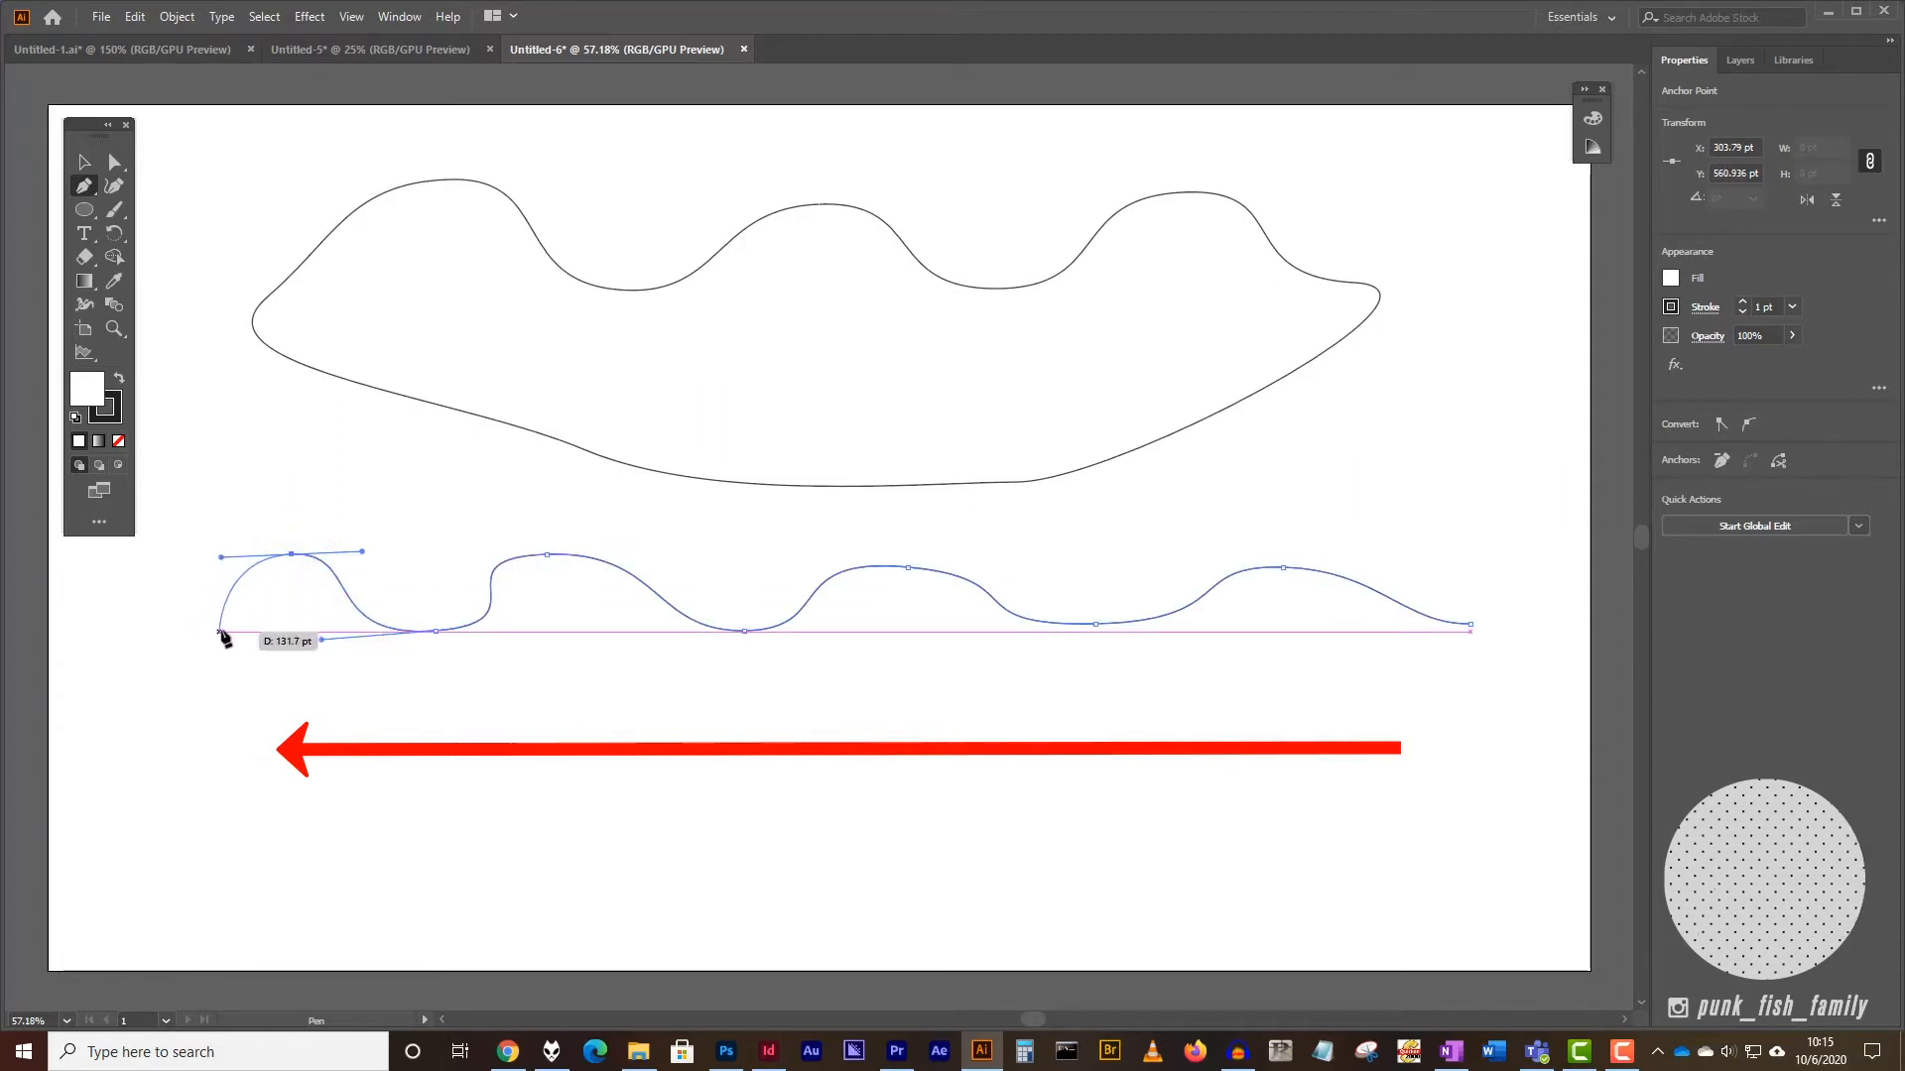
pyautogui.moveTo(225, 639); pyautogui.dragTo(121, 636)
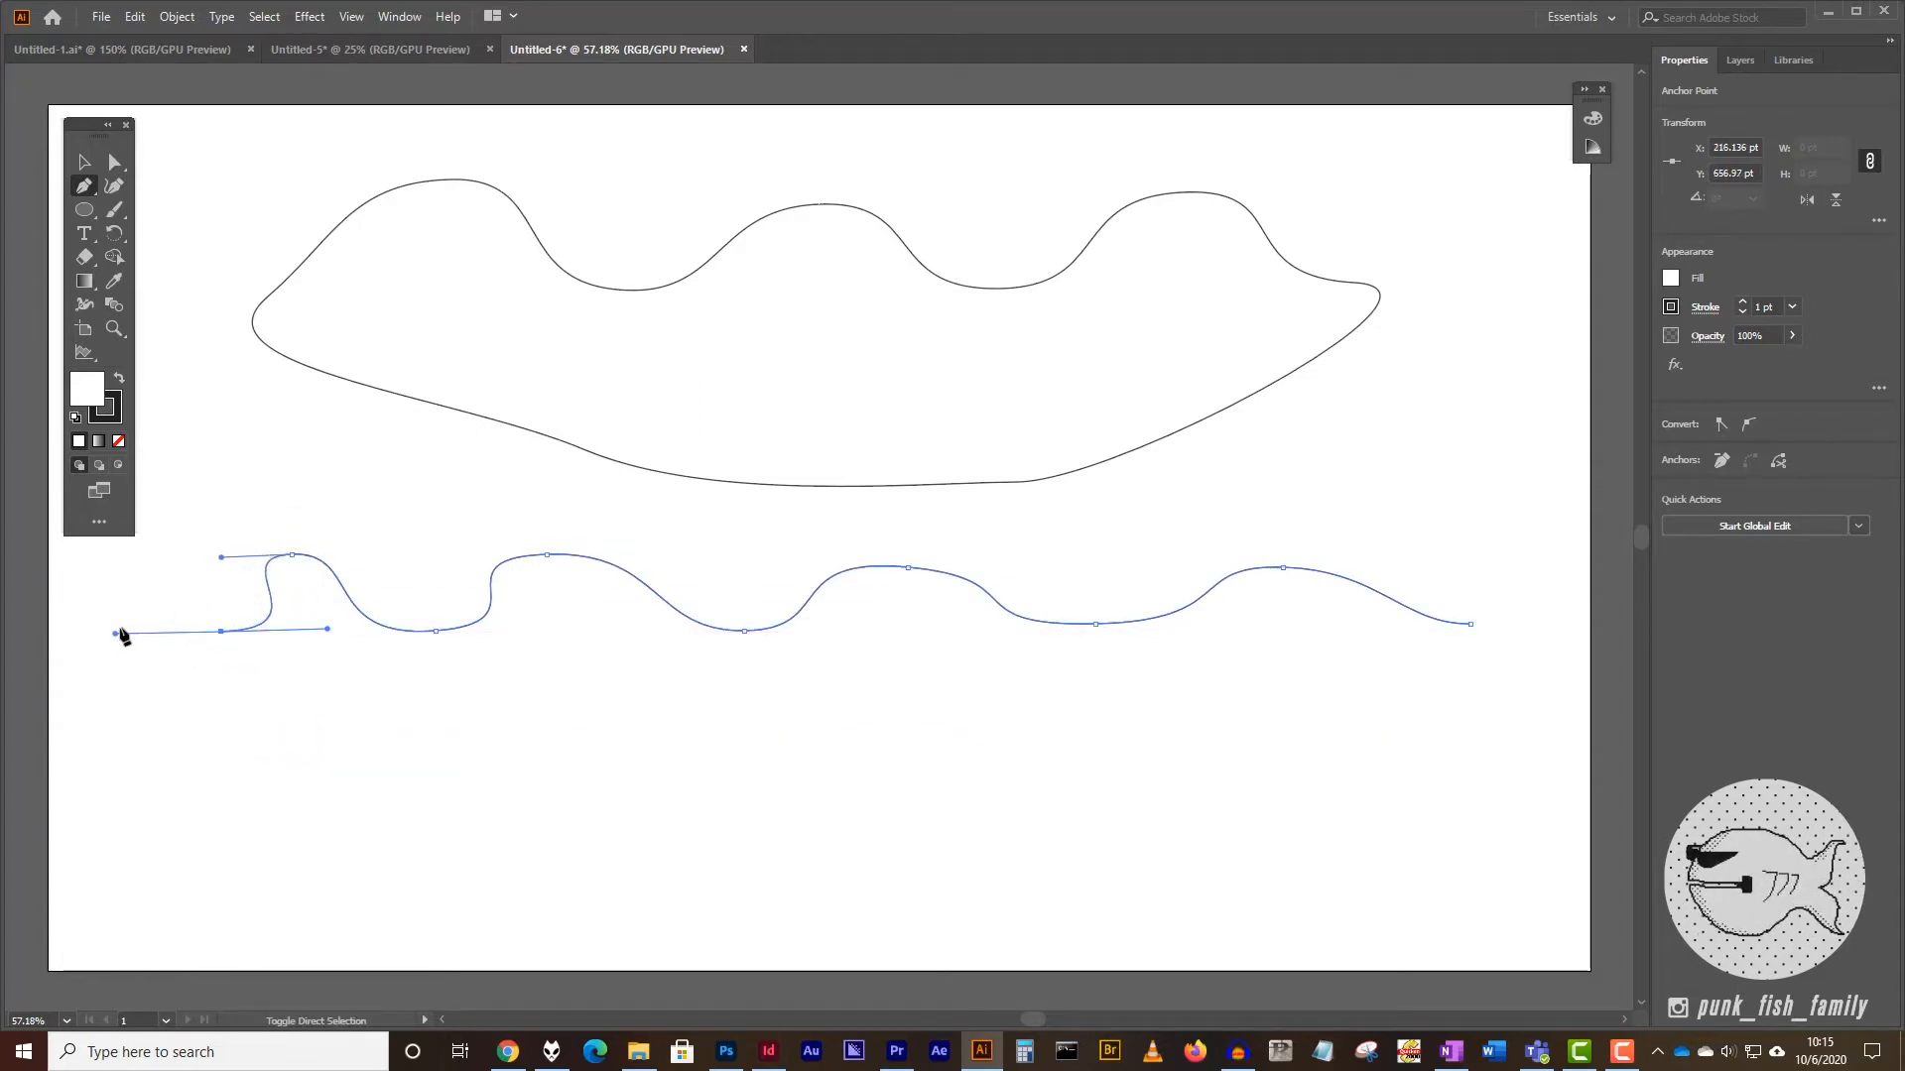
pyautogui.hotkey('ctrl', 'shift', 'a')
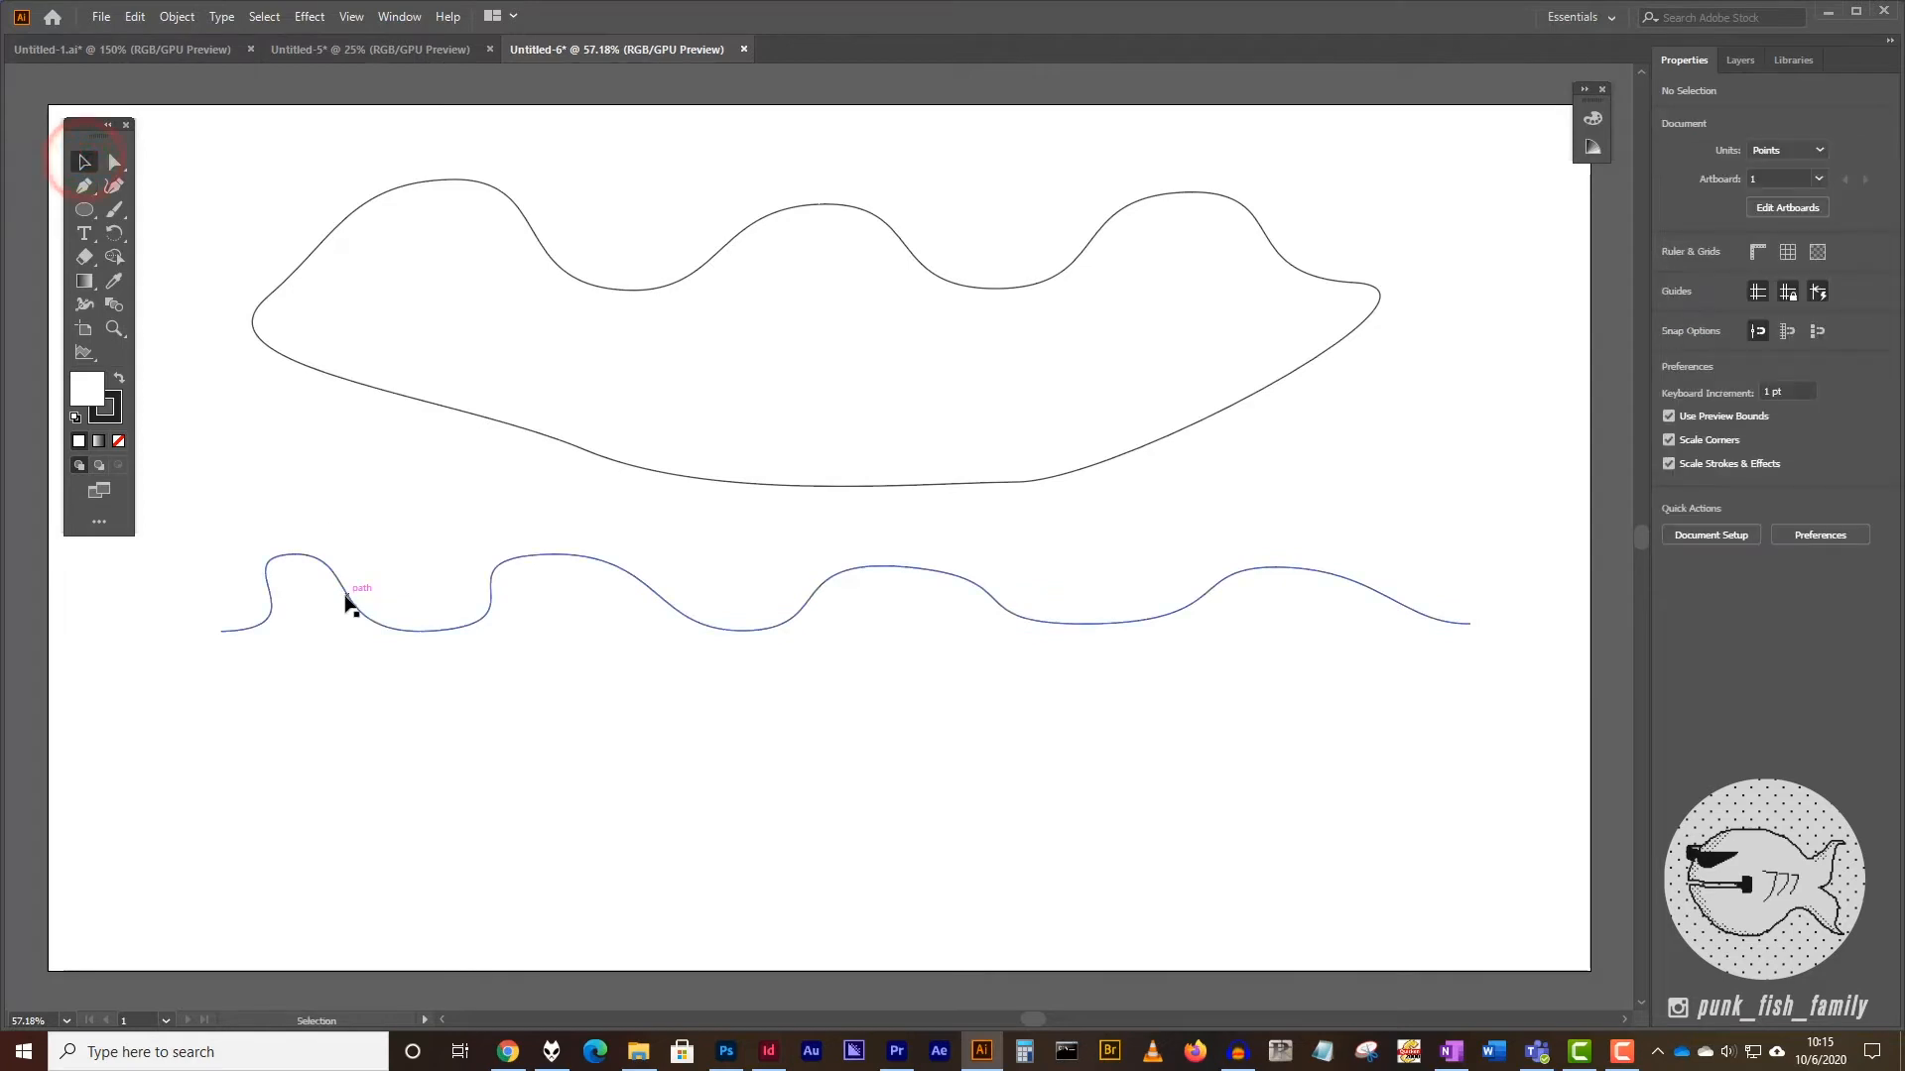
pyautogui.moveTo(349, 598); pyautogui.dragTo(369, 544)
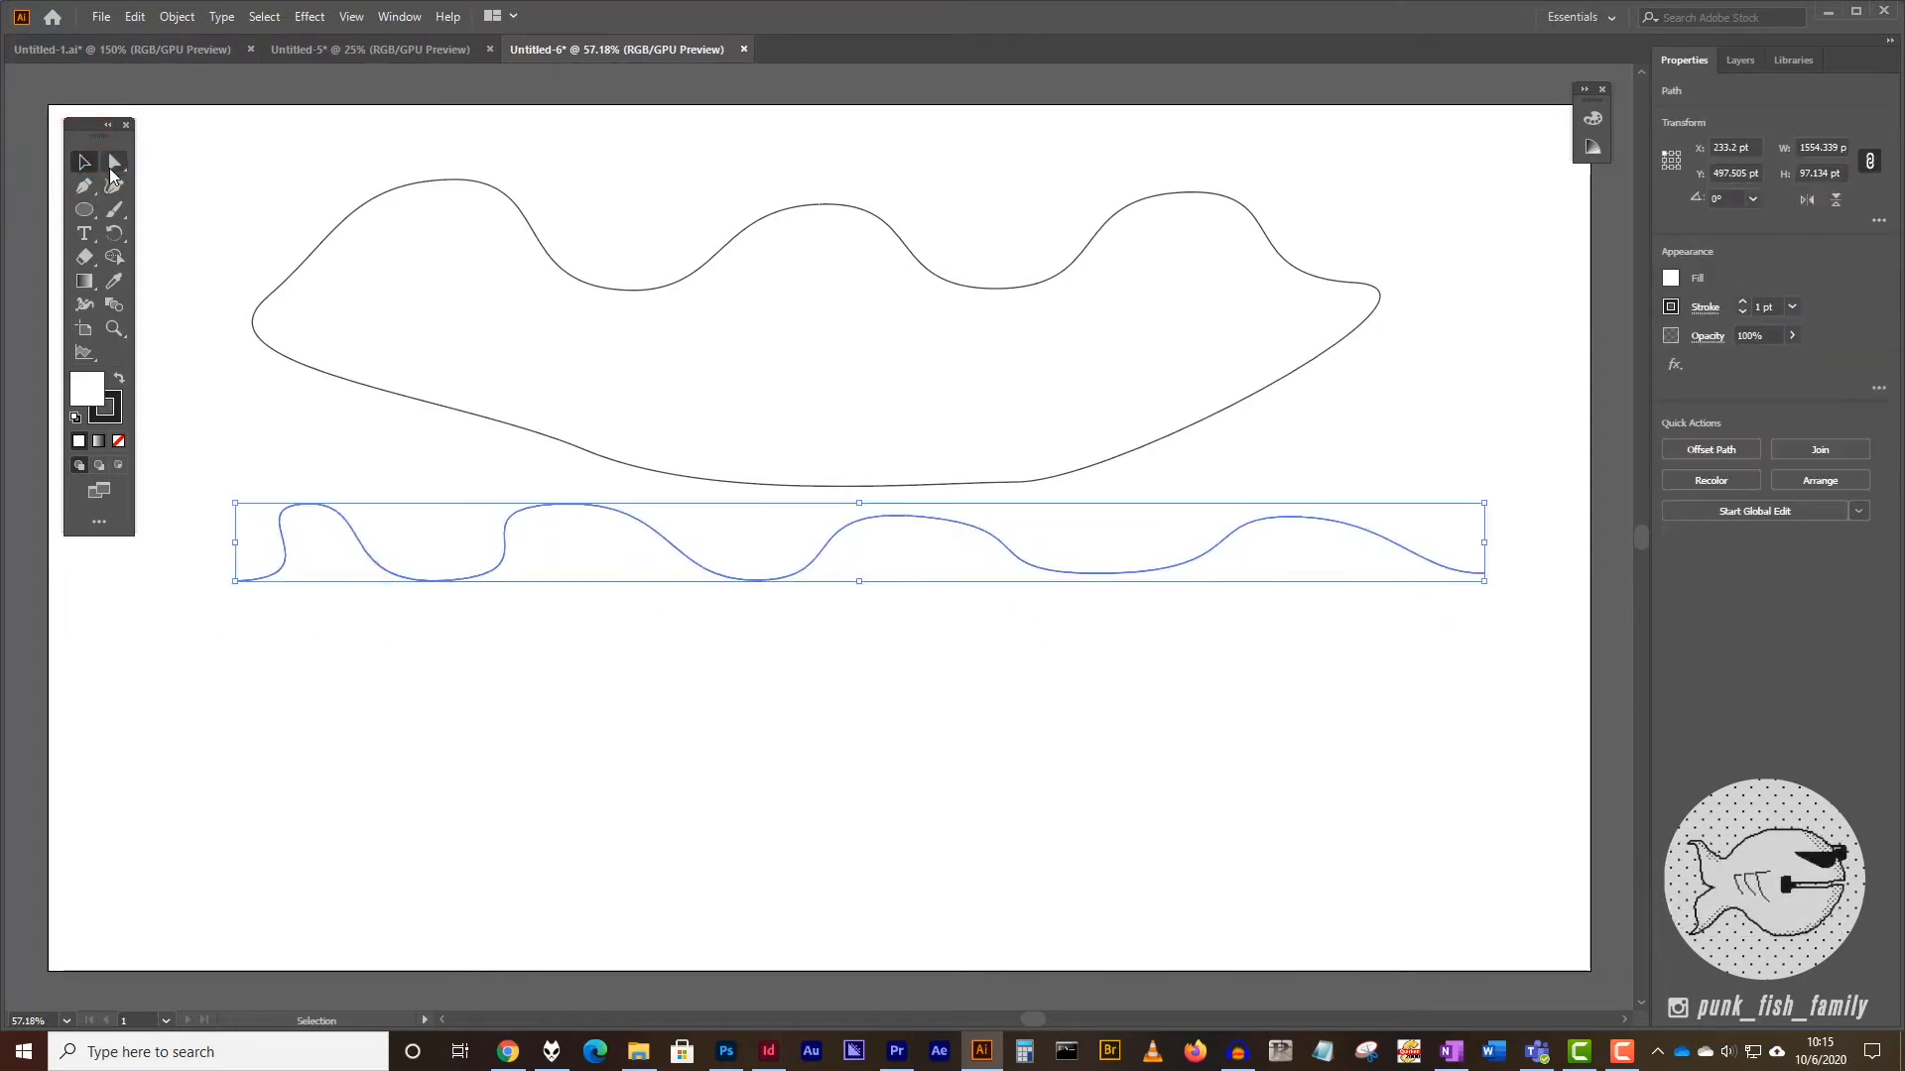
# - Draw a path with four loops below the wave, about 1600 pt wide, pulling handles forward at low anchors and backward at high ones; deselect it
pyautogui.click(86, 187)
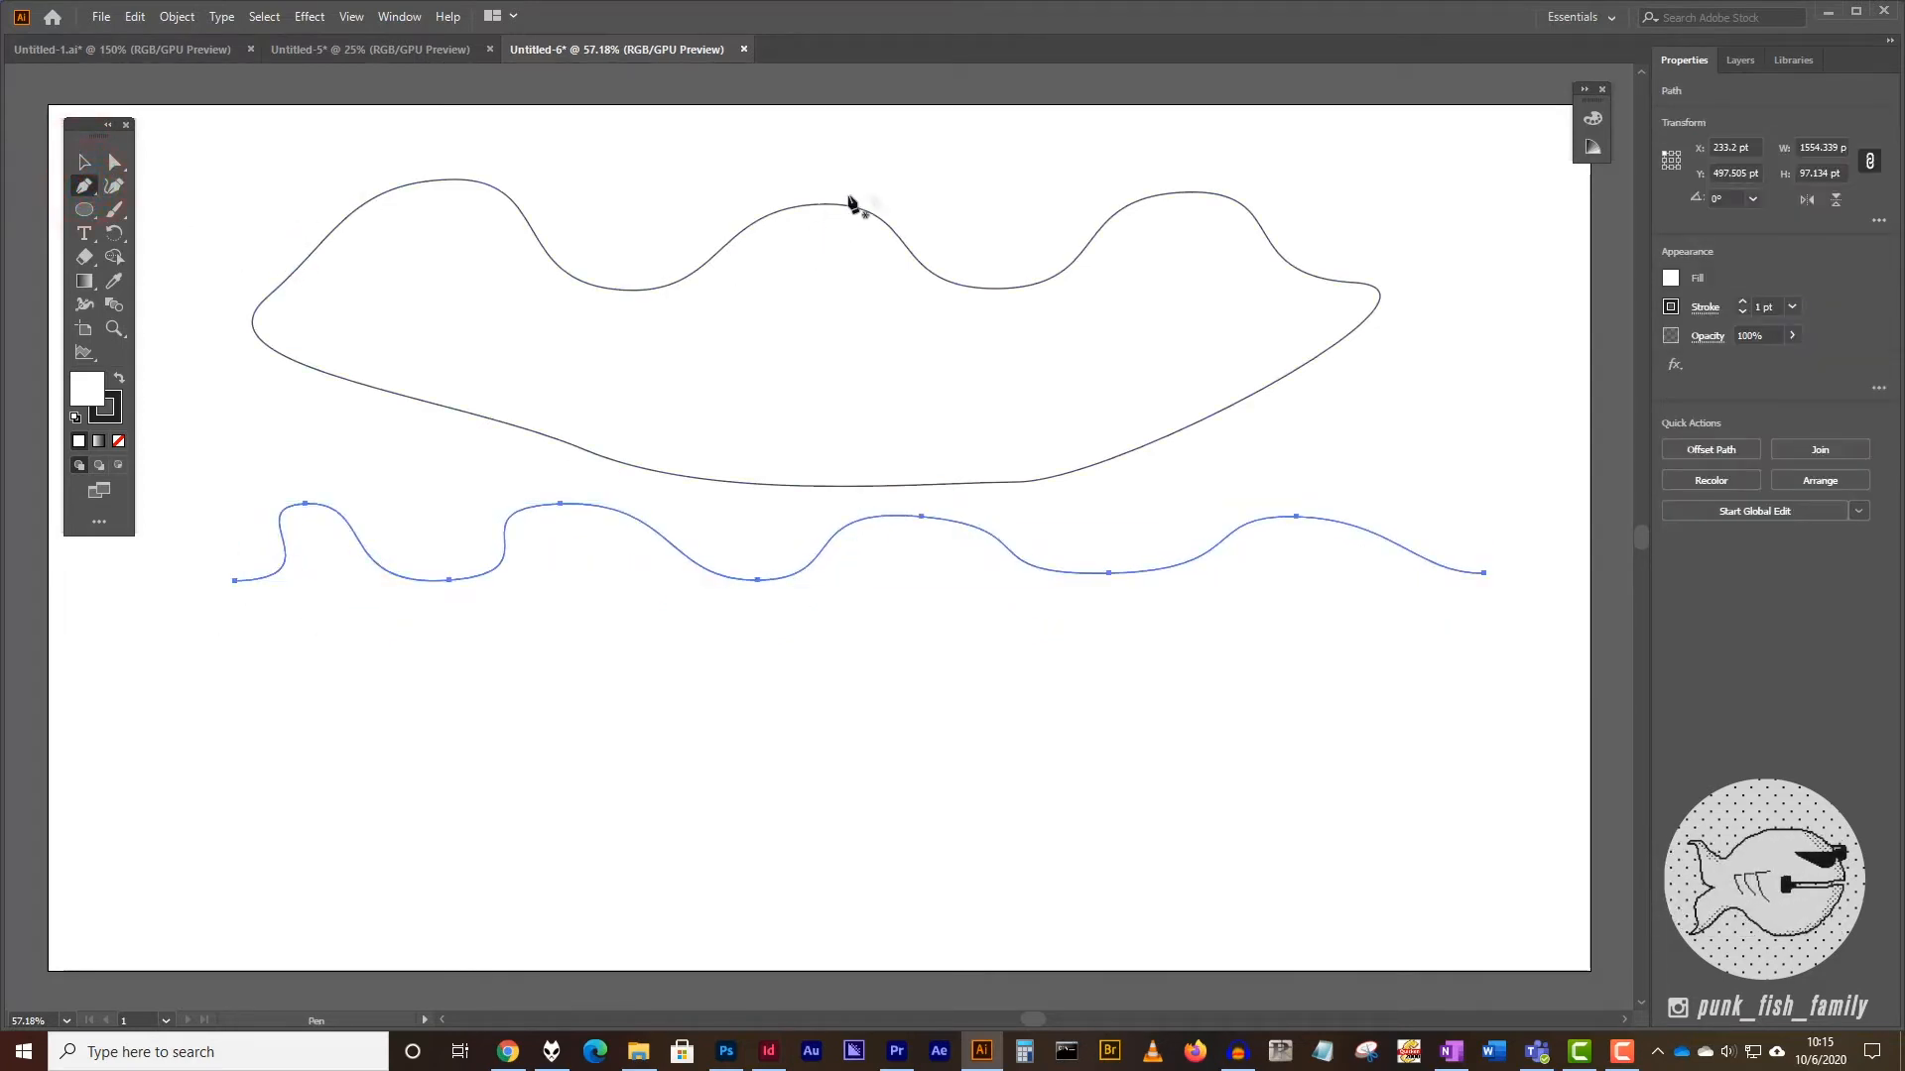
pyautogui.click(86, 185)
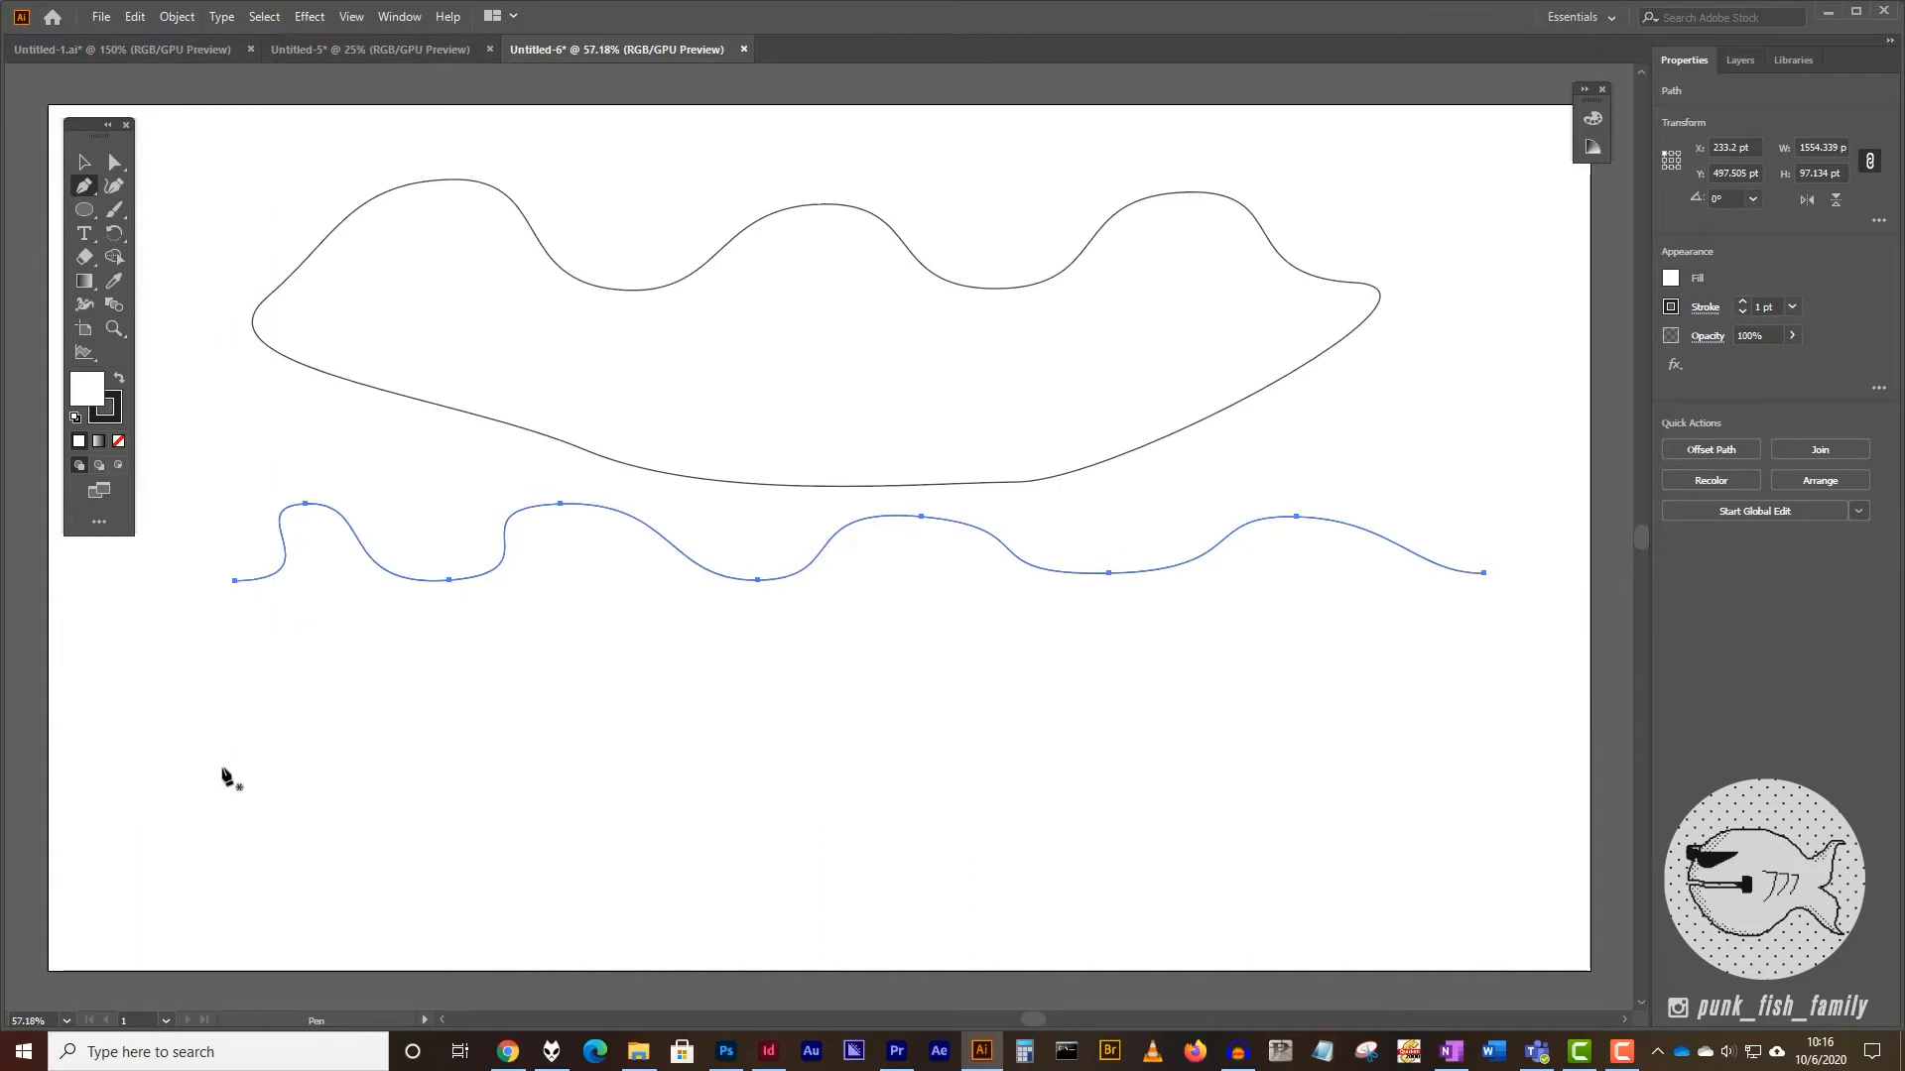
pyautogui.moveTo(289, 783); pyautogui.dragTo(342, 771)
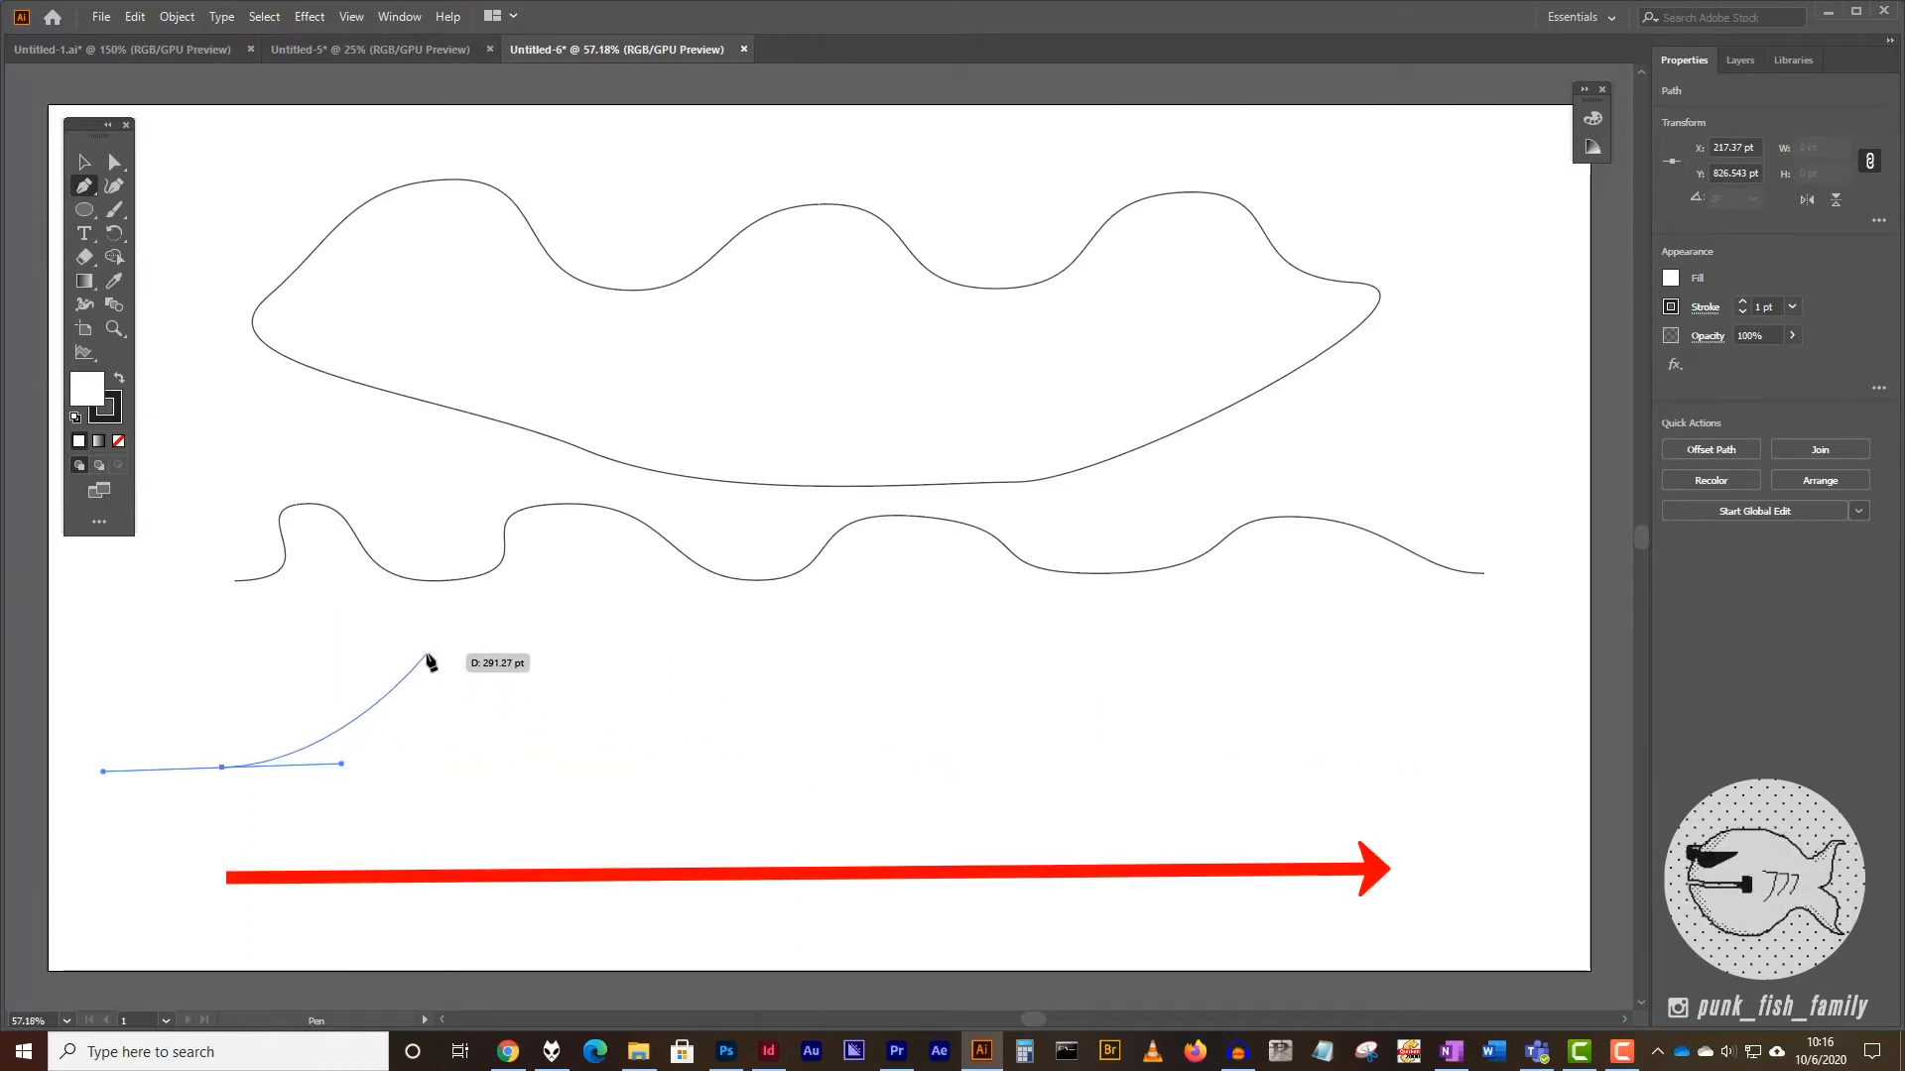
pyautogui.moveTo(427, 655); pyautogui.dragTo(280, 656)
pyautogui.moveTo(590, 774); pyautogui.dragTo(716, 774)
pyautogui.moveTo(770, 642); pyautogui.dragTo(646, 644)
pyautogui.moveTo(940, 785); pyautogui.dragTo(1097, 789)
pyautogui.moveTo(1149, 645); pyautogui.dragTo(994, 646)
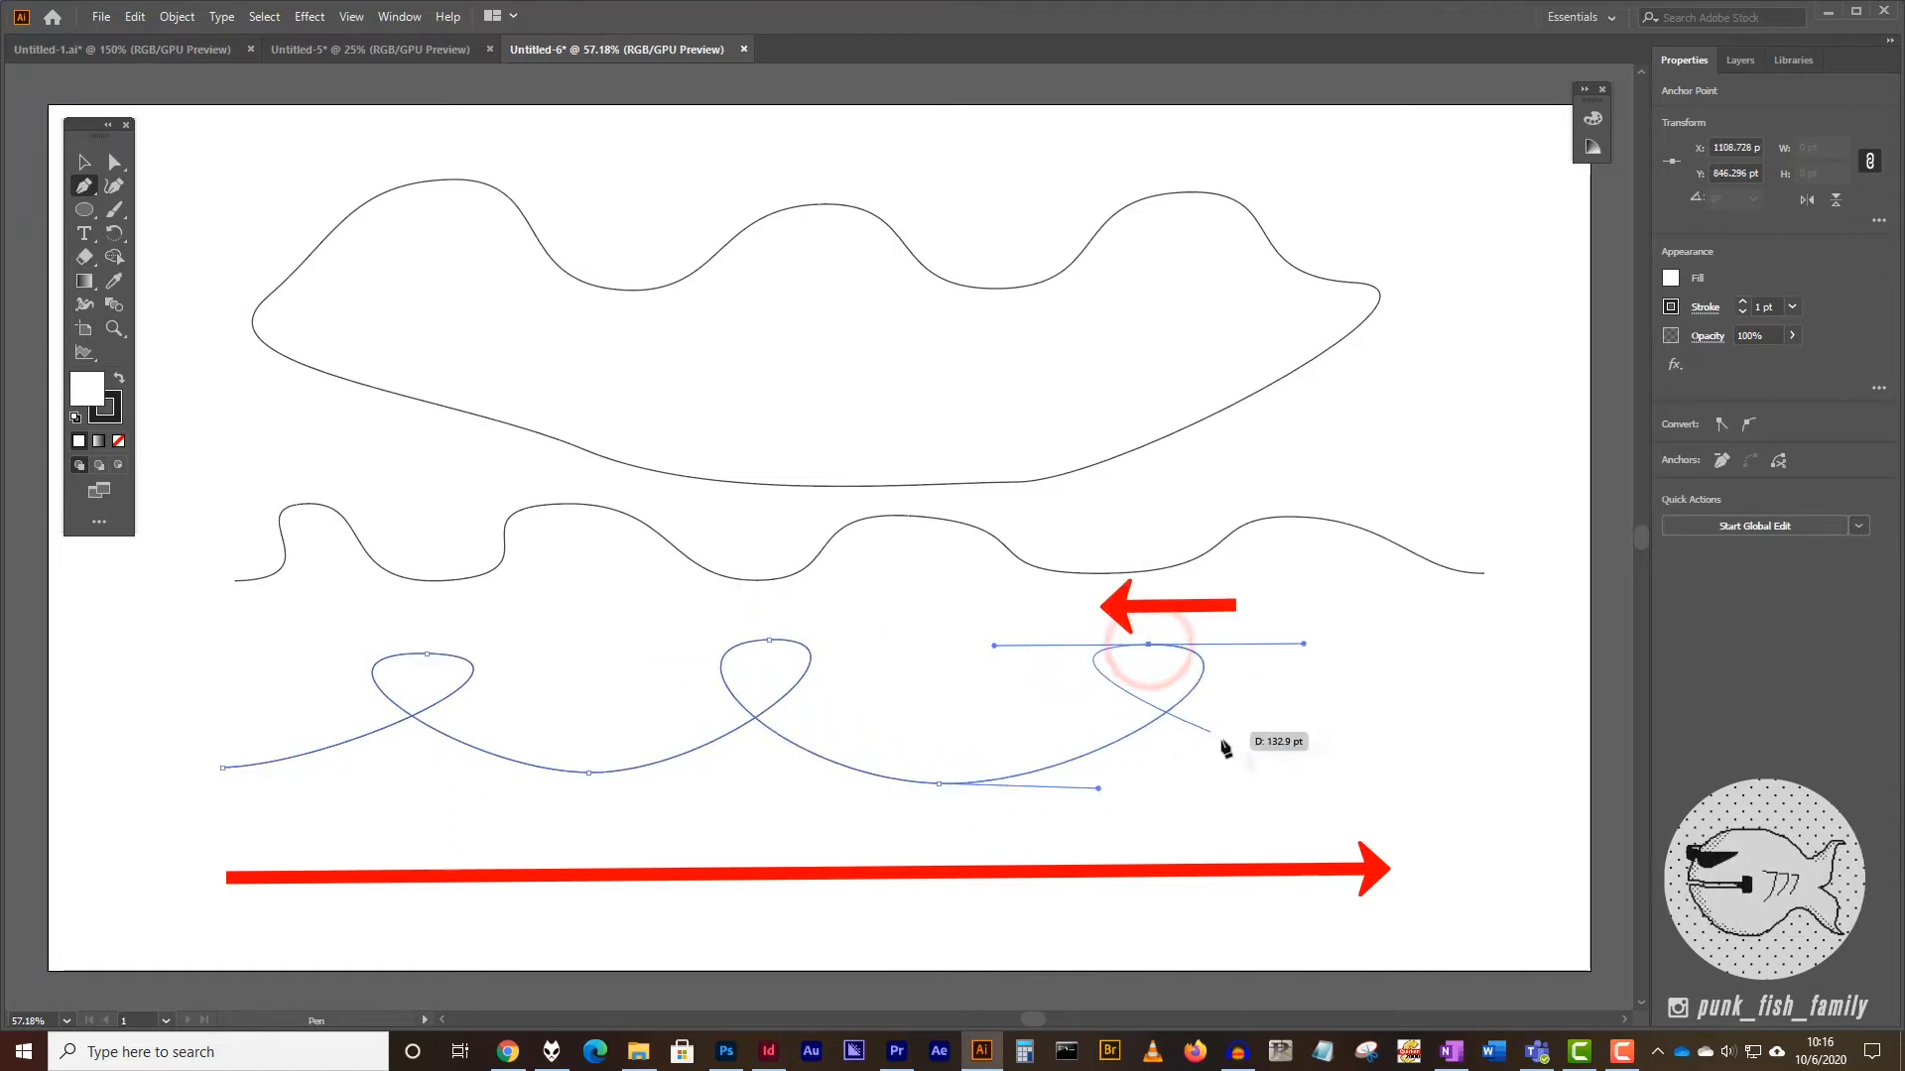
pyautogui.moveTo(1274, 769); pyautogui.dragTo(1399, 770)
pyautogui.moveTo(1464, 640); pyautogui.dragTo(1330, 637)
pyautogui.moveTo(1508, 767); pyautogui.dragTo(1597, 771)
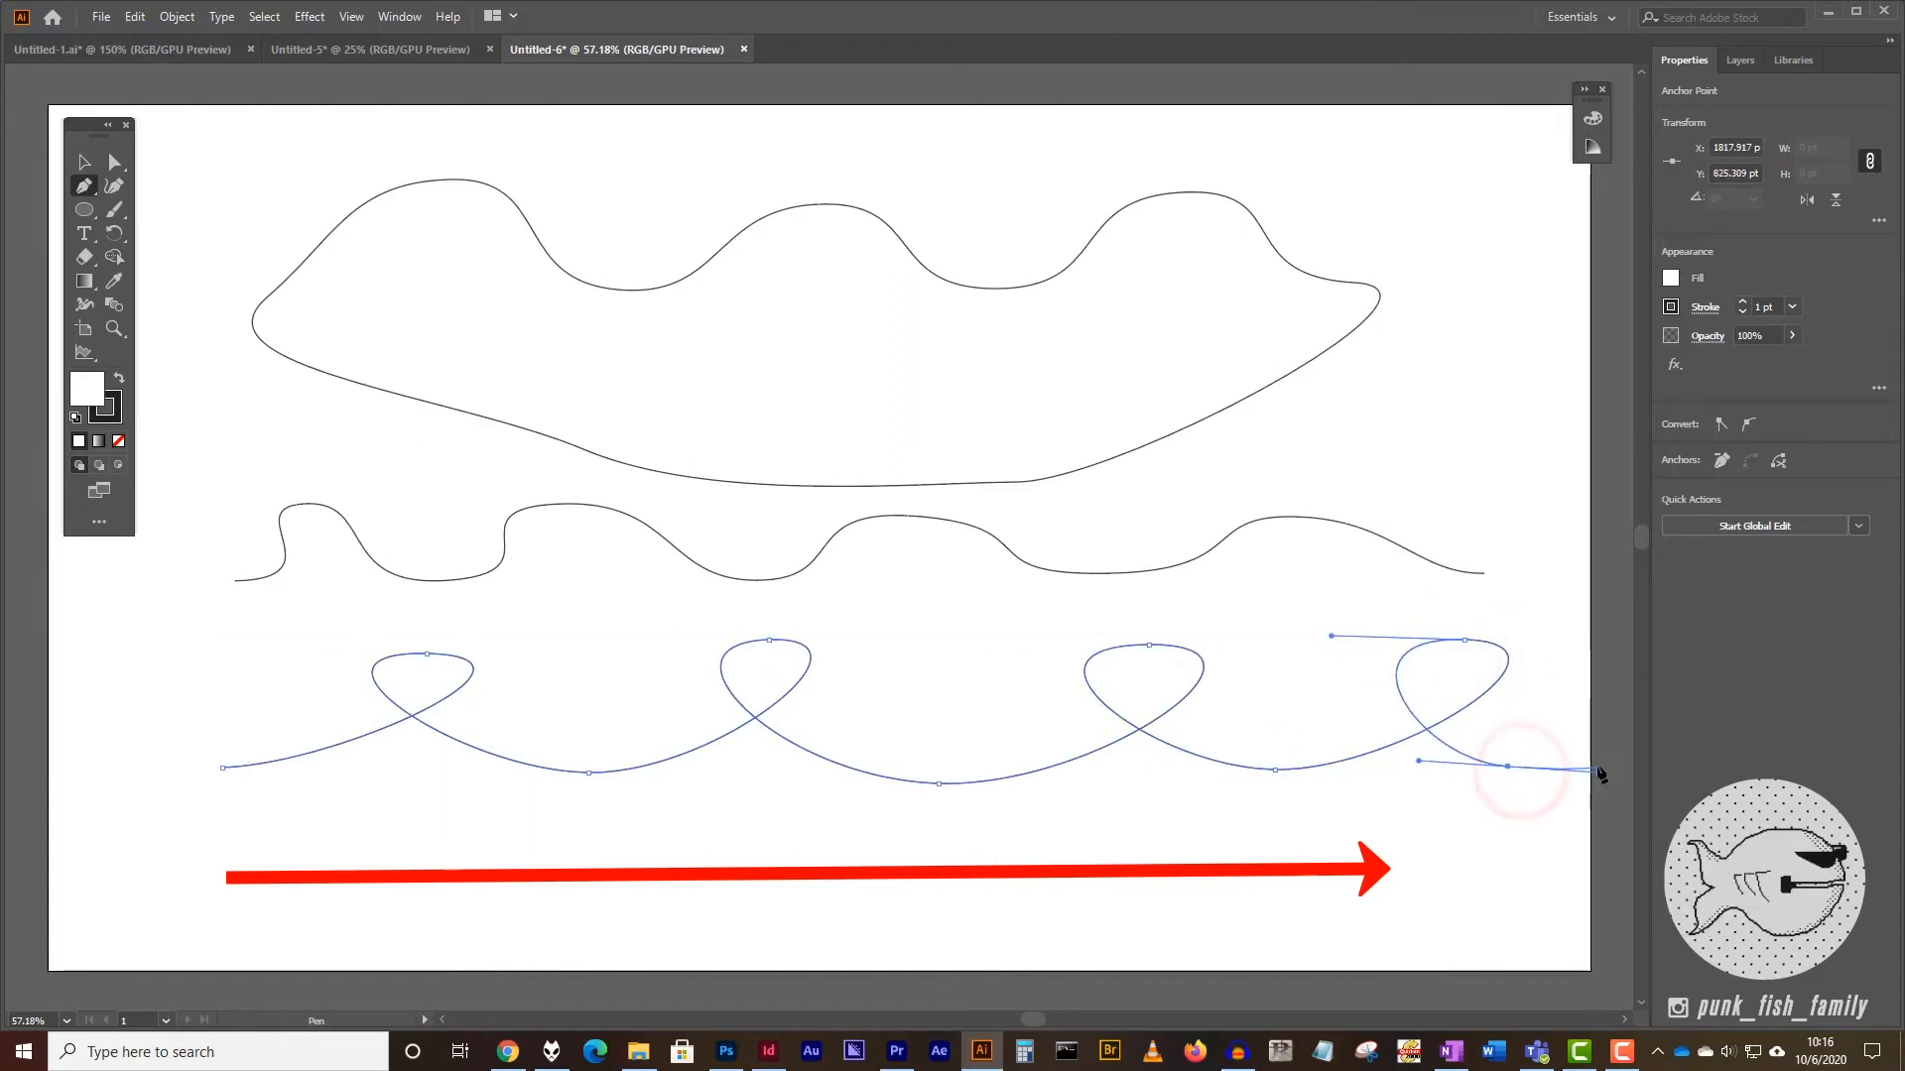
pyautogui.keyDown('ctrl'); pyautogui.click(1598, 772); pyautogui.keyUp('ctrl')
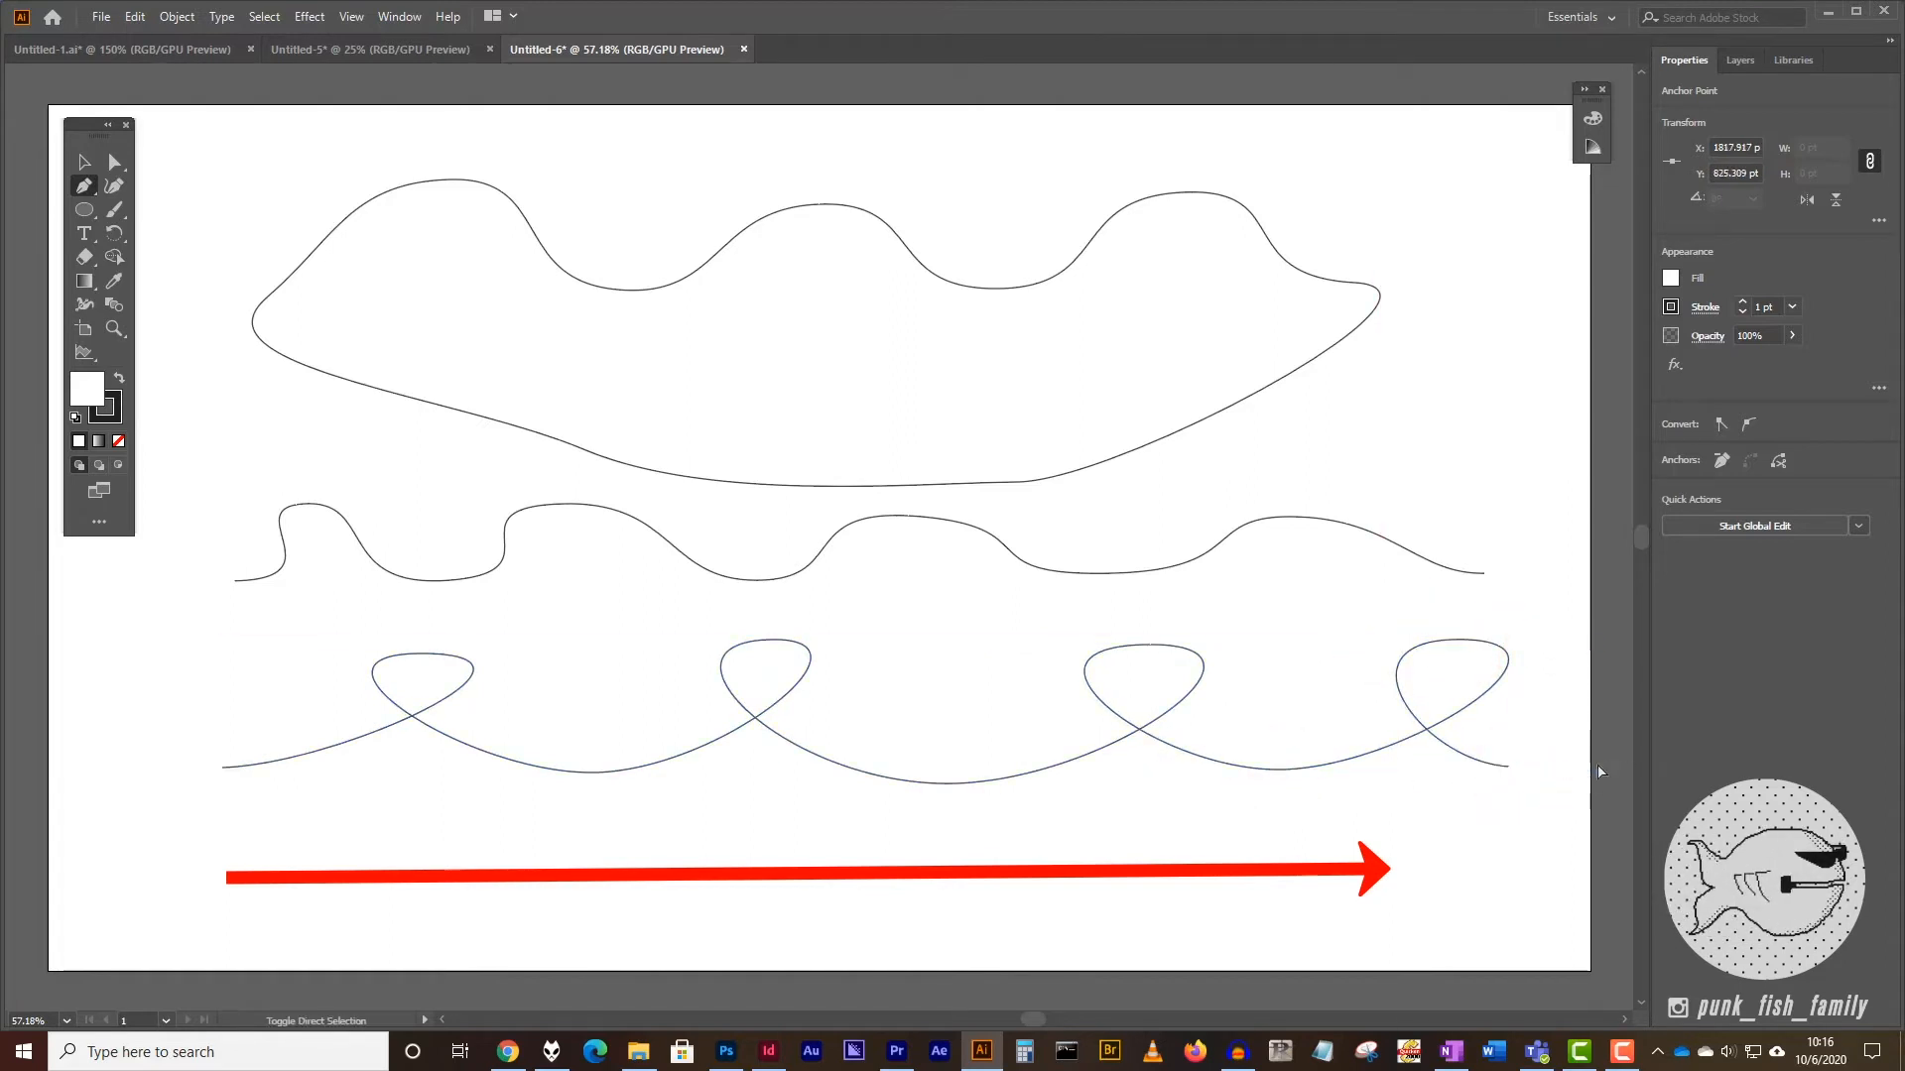
# - Select the closed shape, the wavy path and the looped path together and delete them
pyautogui.click(85, 162)
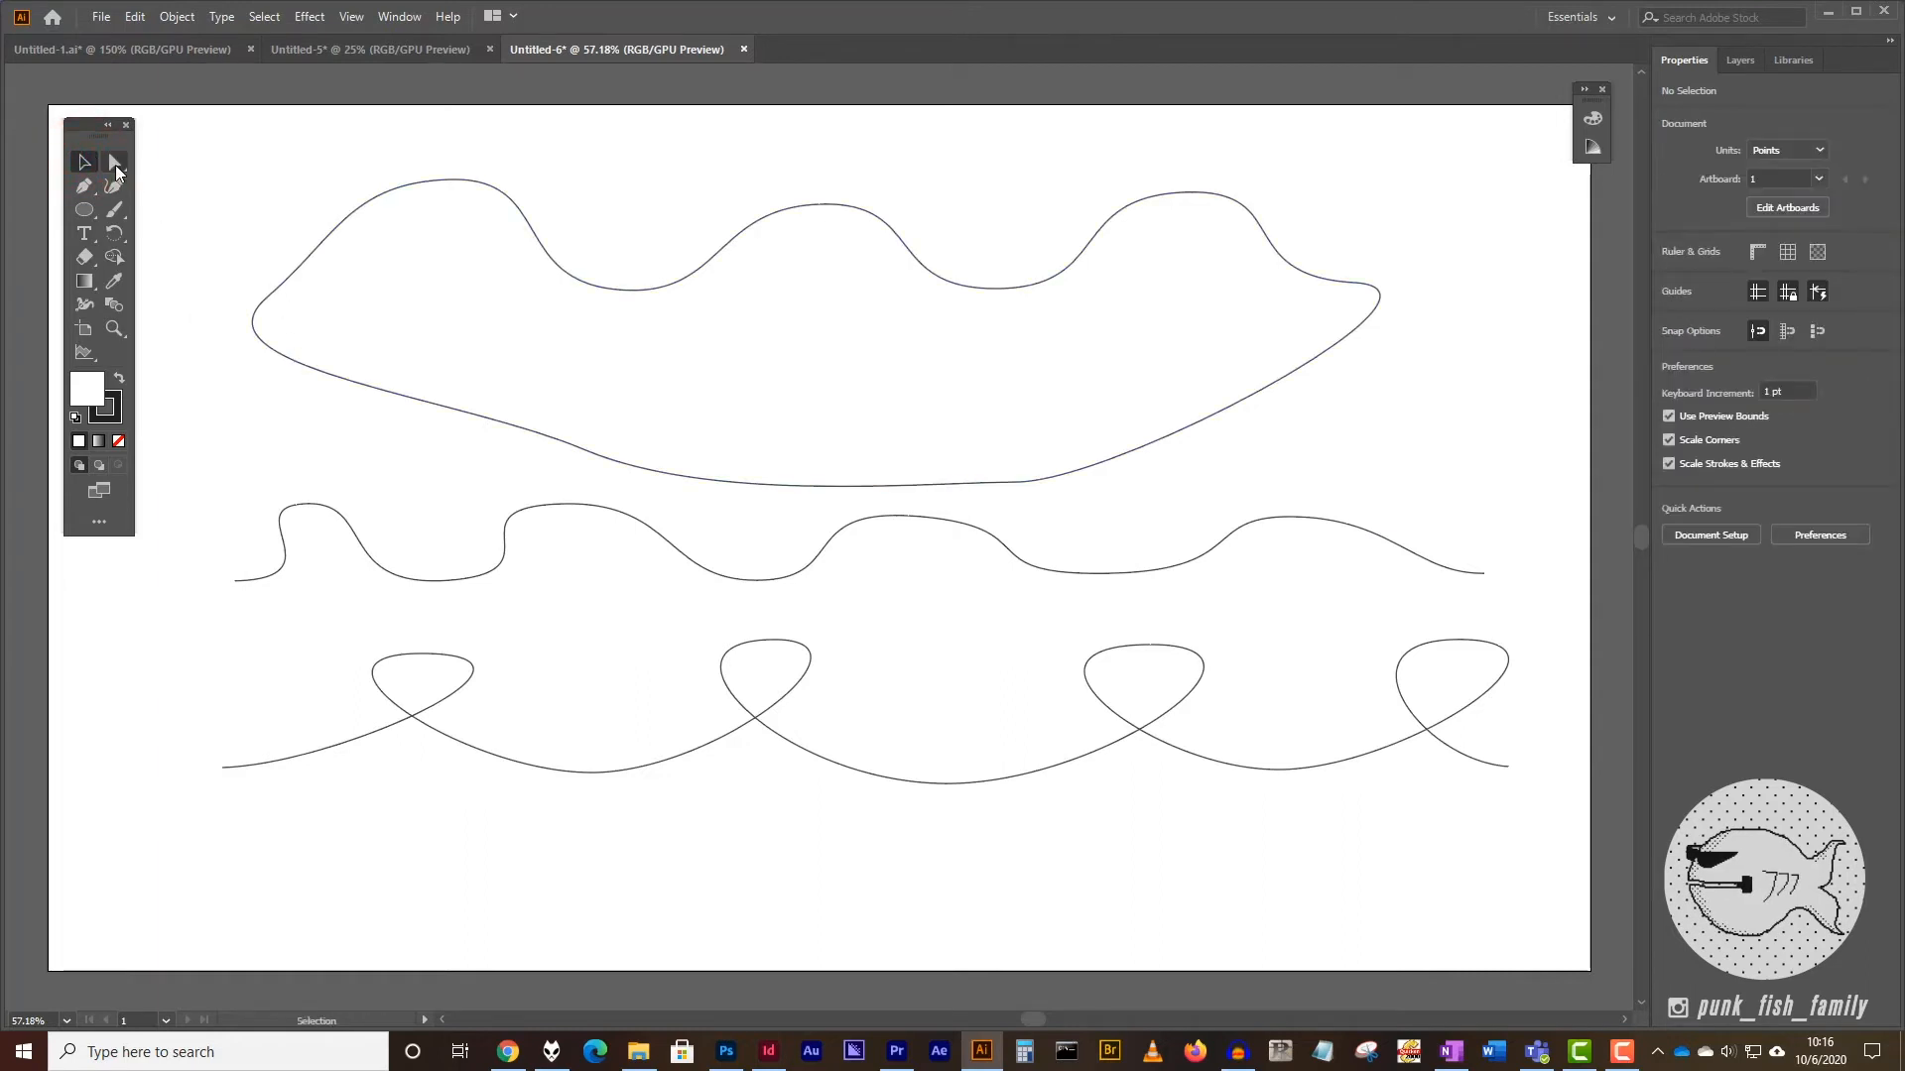
pyautogui.click(84, 162)
pyautogui.moveTo(1268, 831); pyautogui.dragTo(616, 412)
pyautogui.press('Delete')
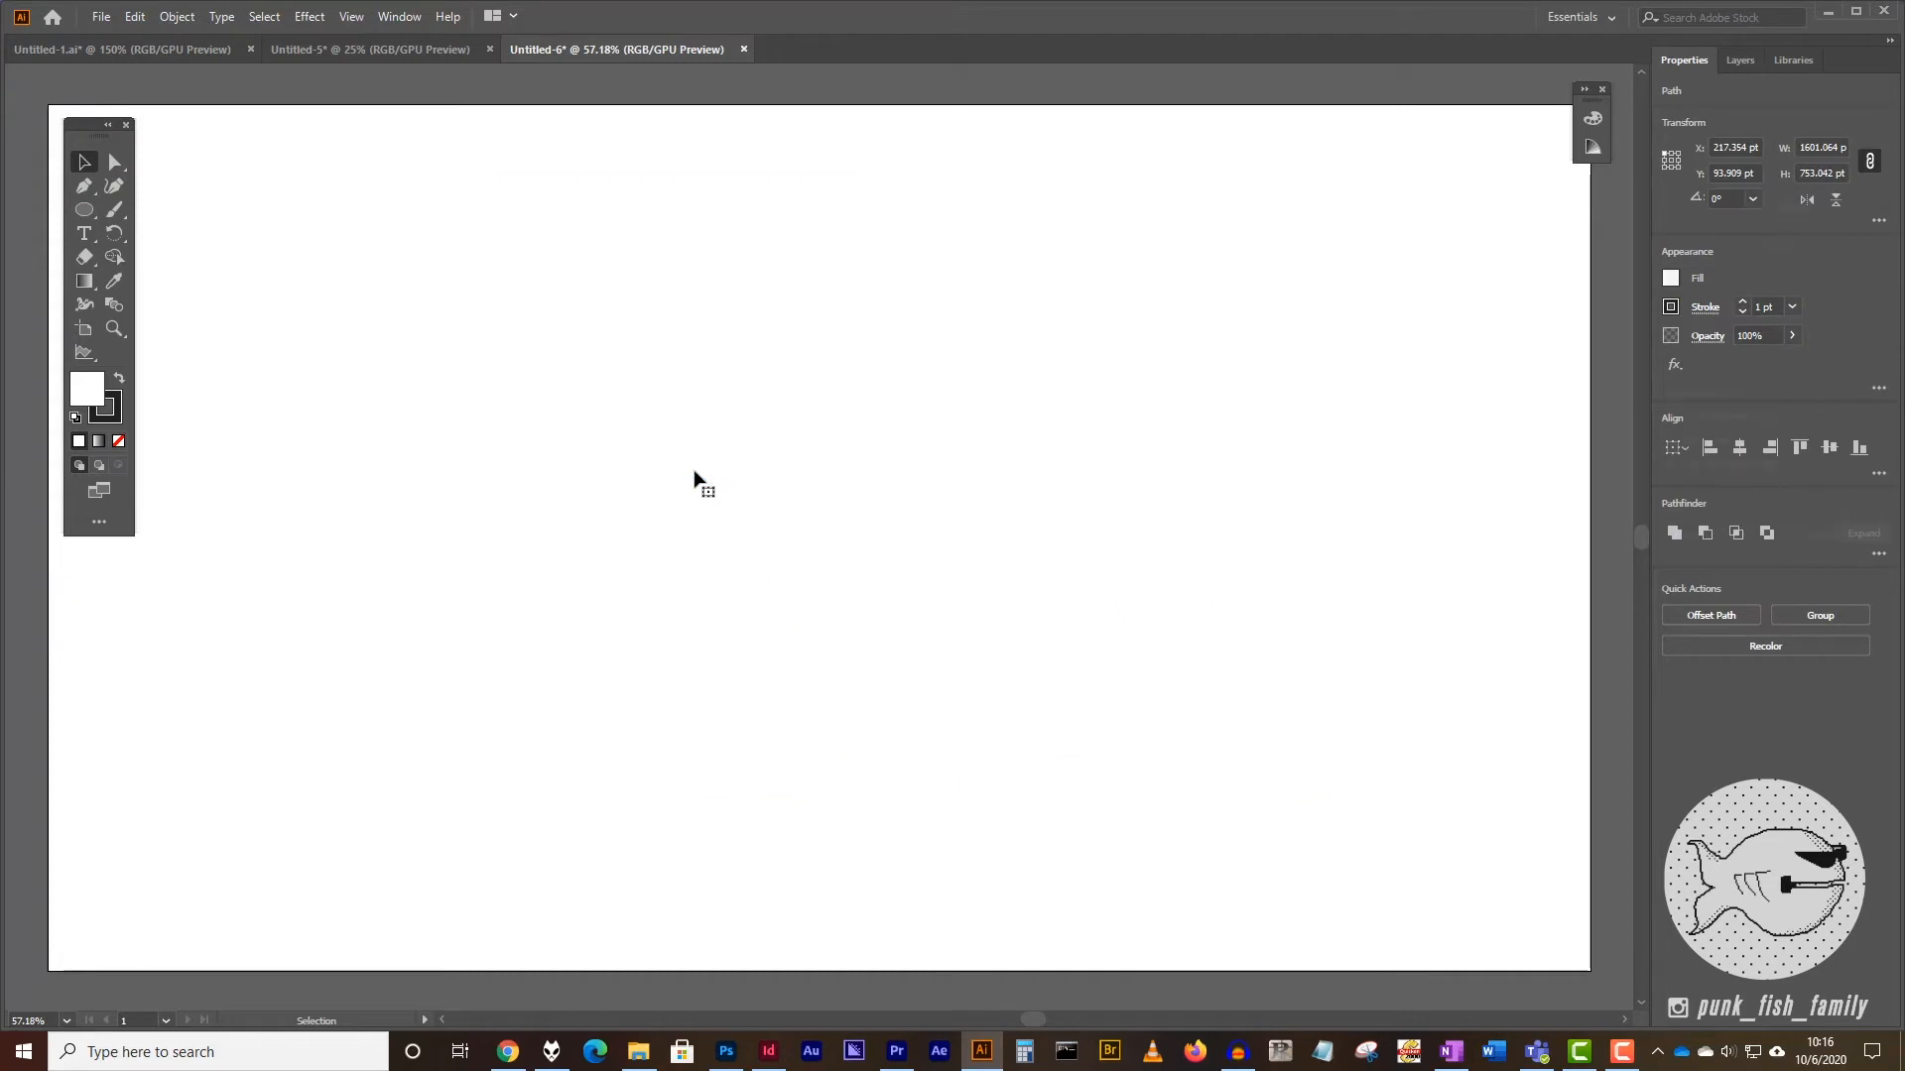
# - Draw a four-crest wave from left to right with Pen anchors along its midline, pulling near-vertical handles alternately up and down, and deselect it
pyautogui.click(83, 186)
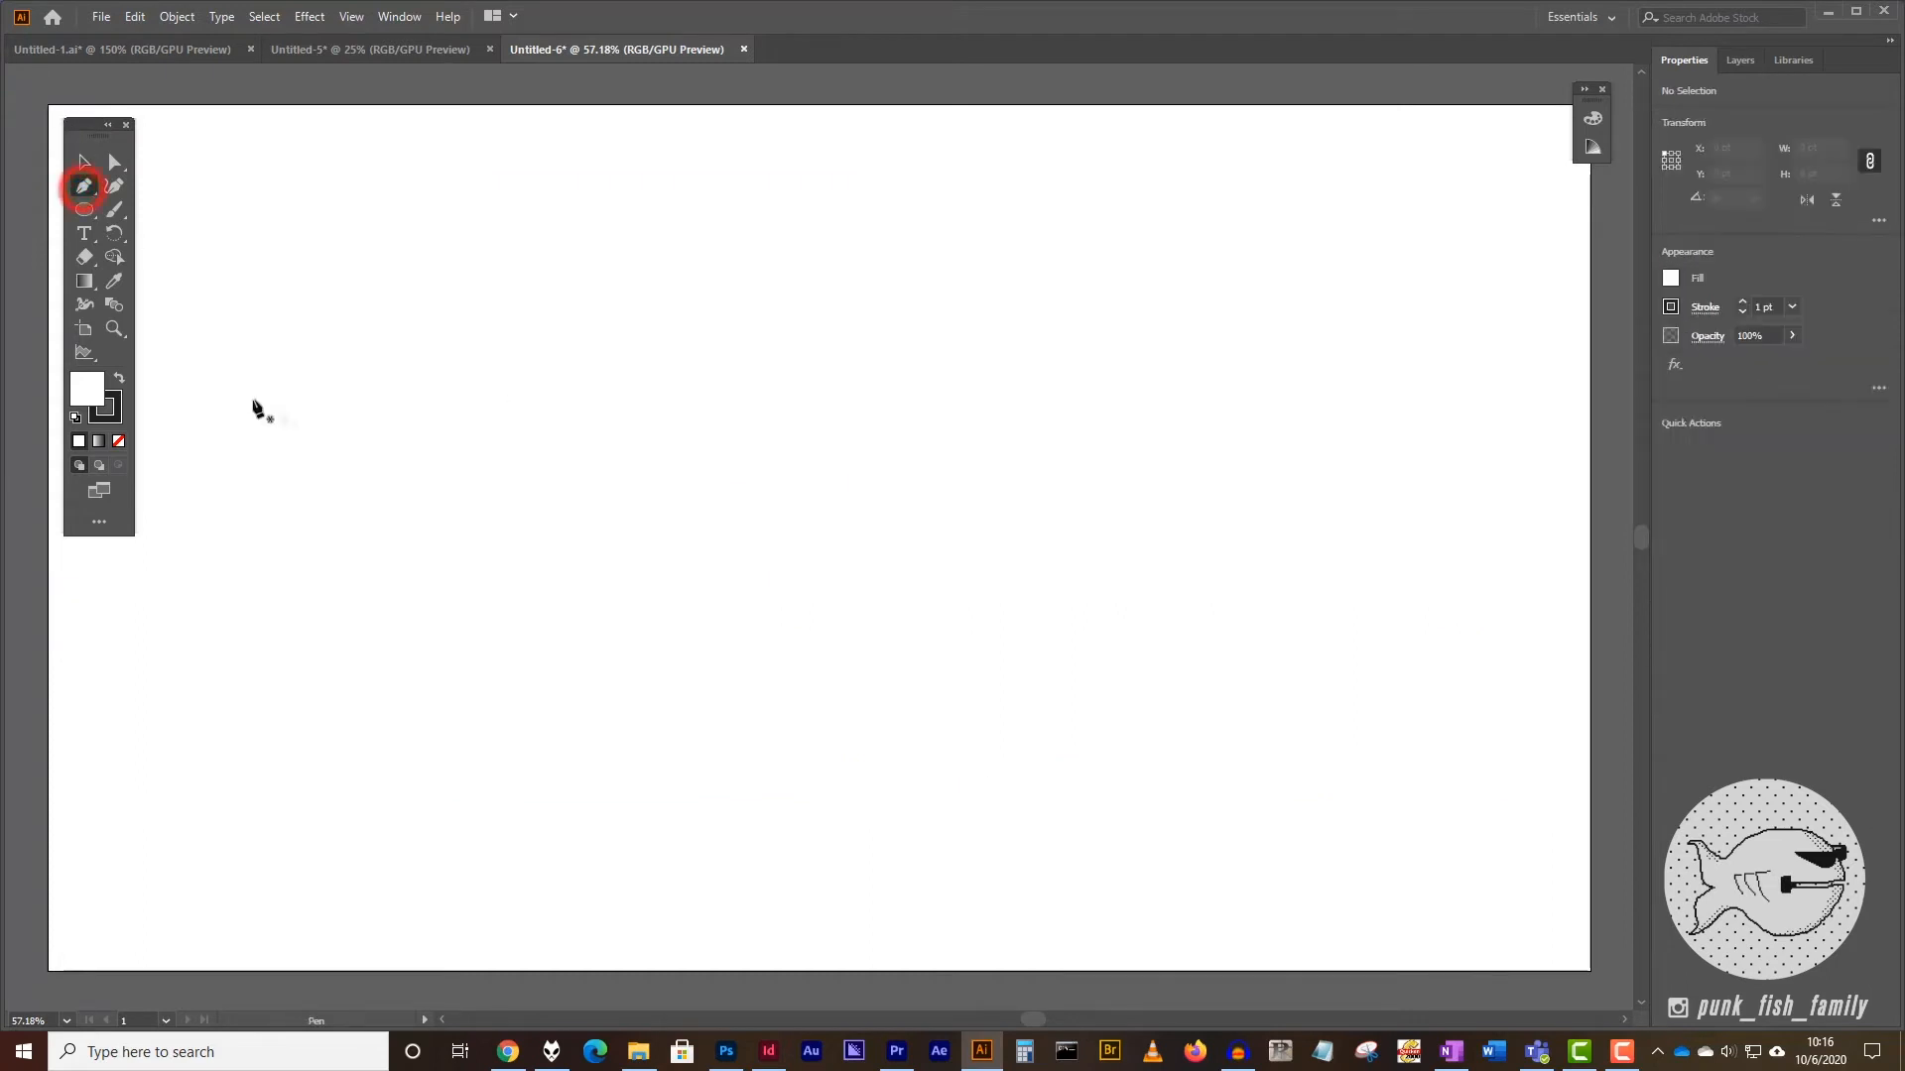
pyautogui.moveTo(272, 414); pyautogui.dragTo(268, 395)
pyautogui.moveTo(265, 304); pyautogui.dragTo(264, 299)
pyautogui.moveTo(451, 422); pyautogui.dragTo(450, 550)
pyautogui.moveTo(659, 398); pyautogui.dragTo(668, 241)
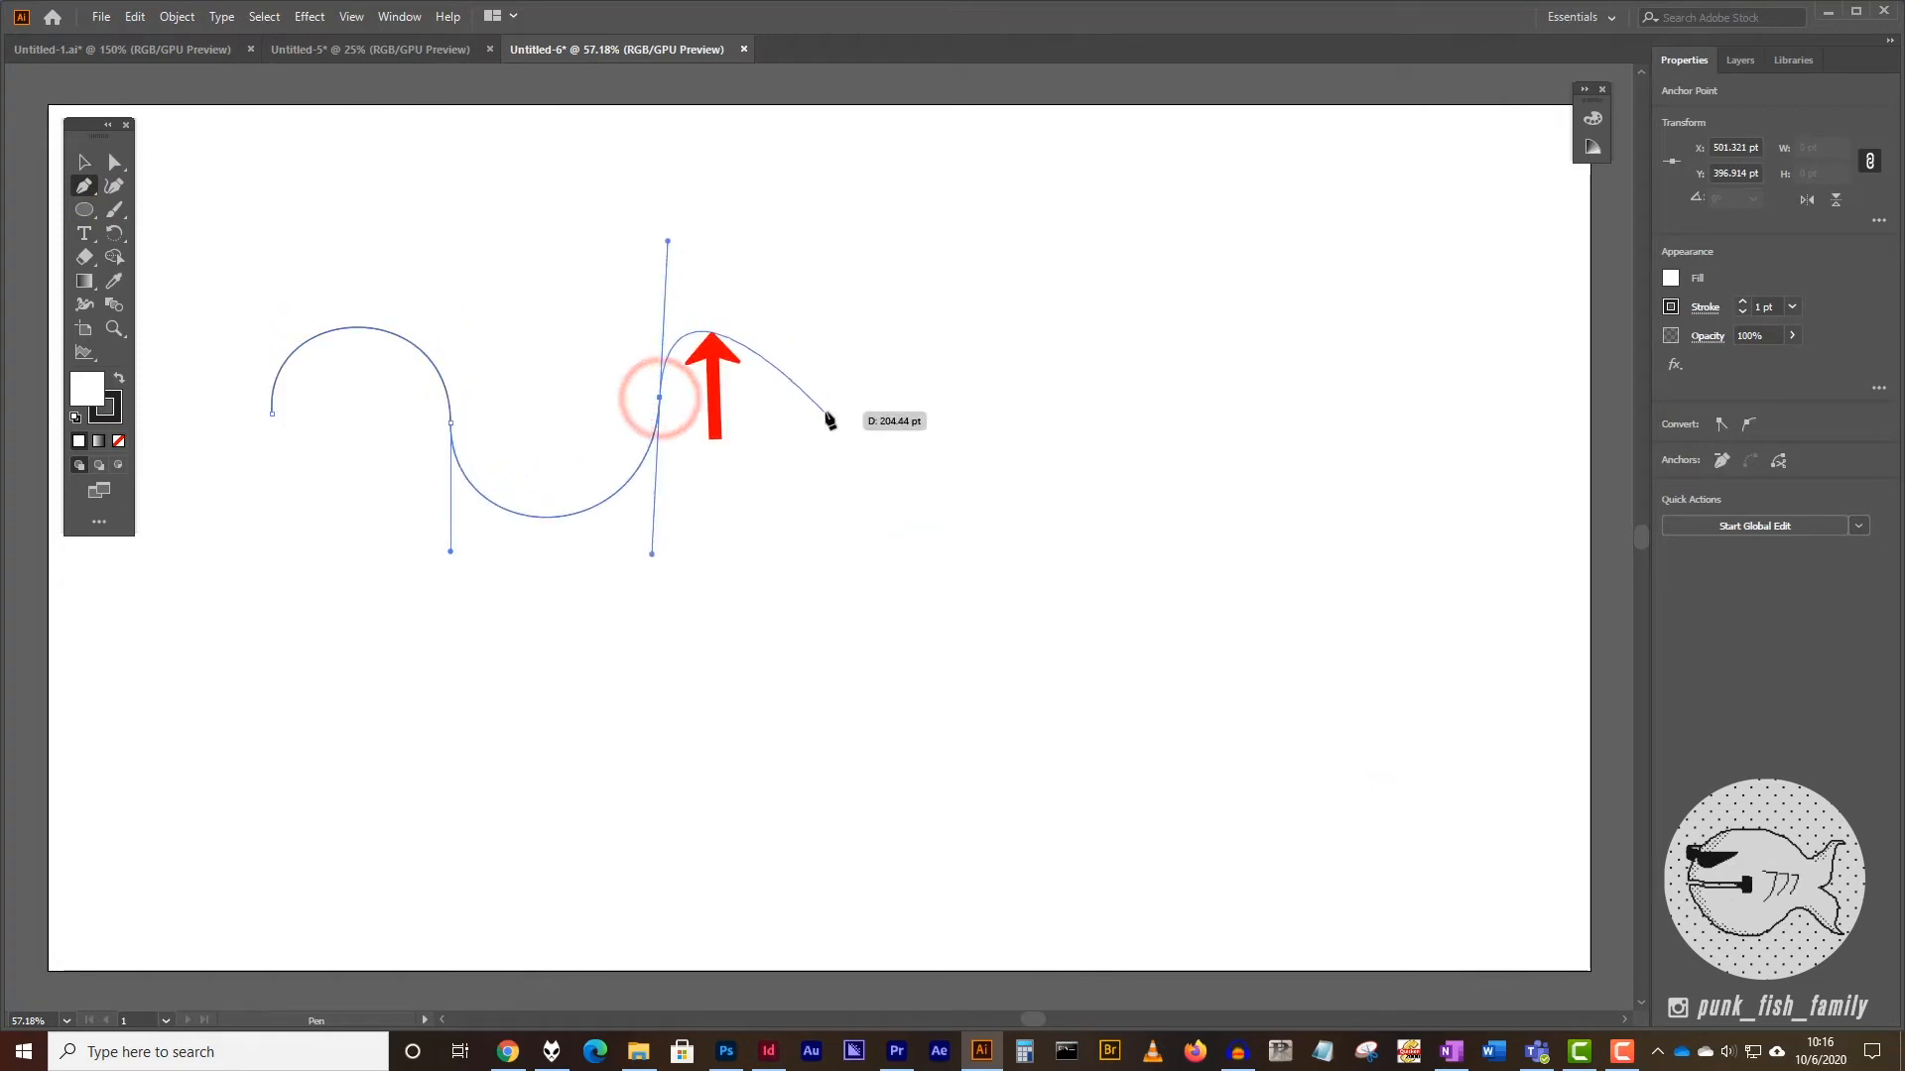
pyautogui.moveTo(830, 401); pyautogui.dragTo(857, 569)
pyautogui.moveTo(985, 415); pyautogui.dragTo(996, 252)
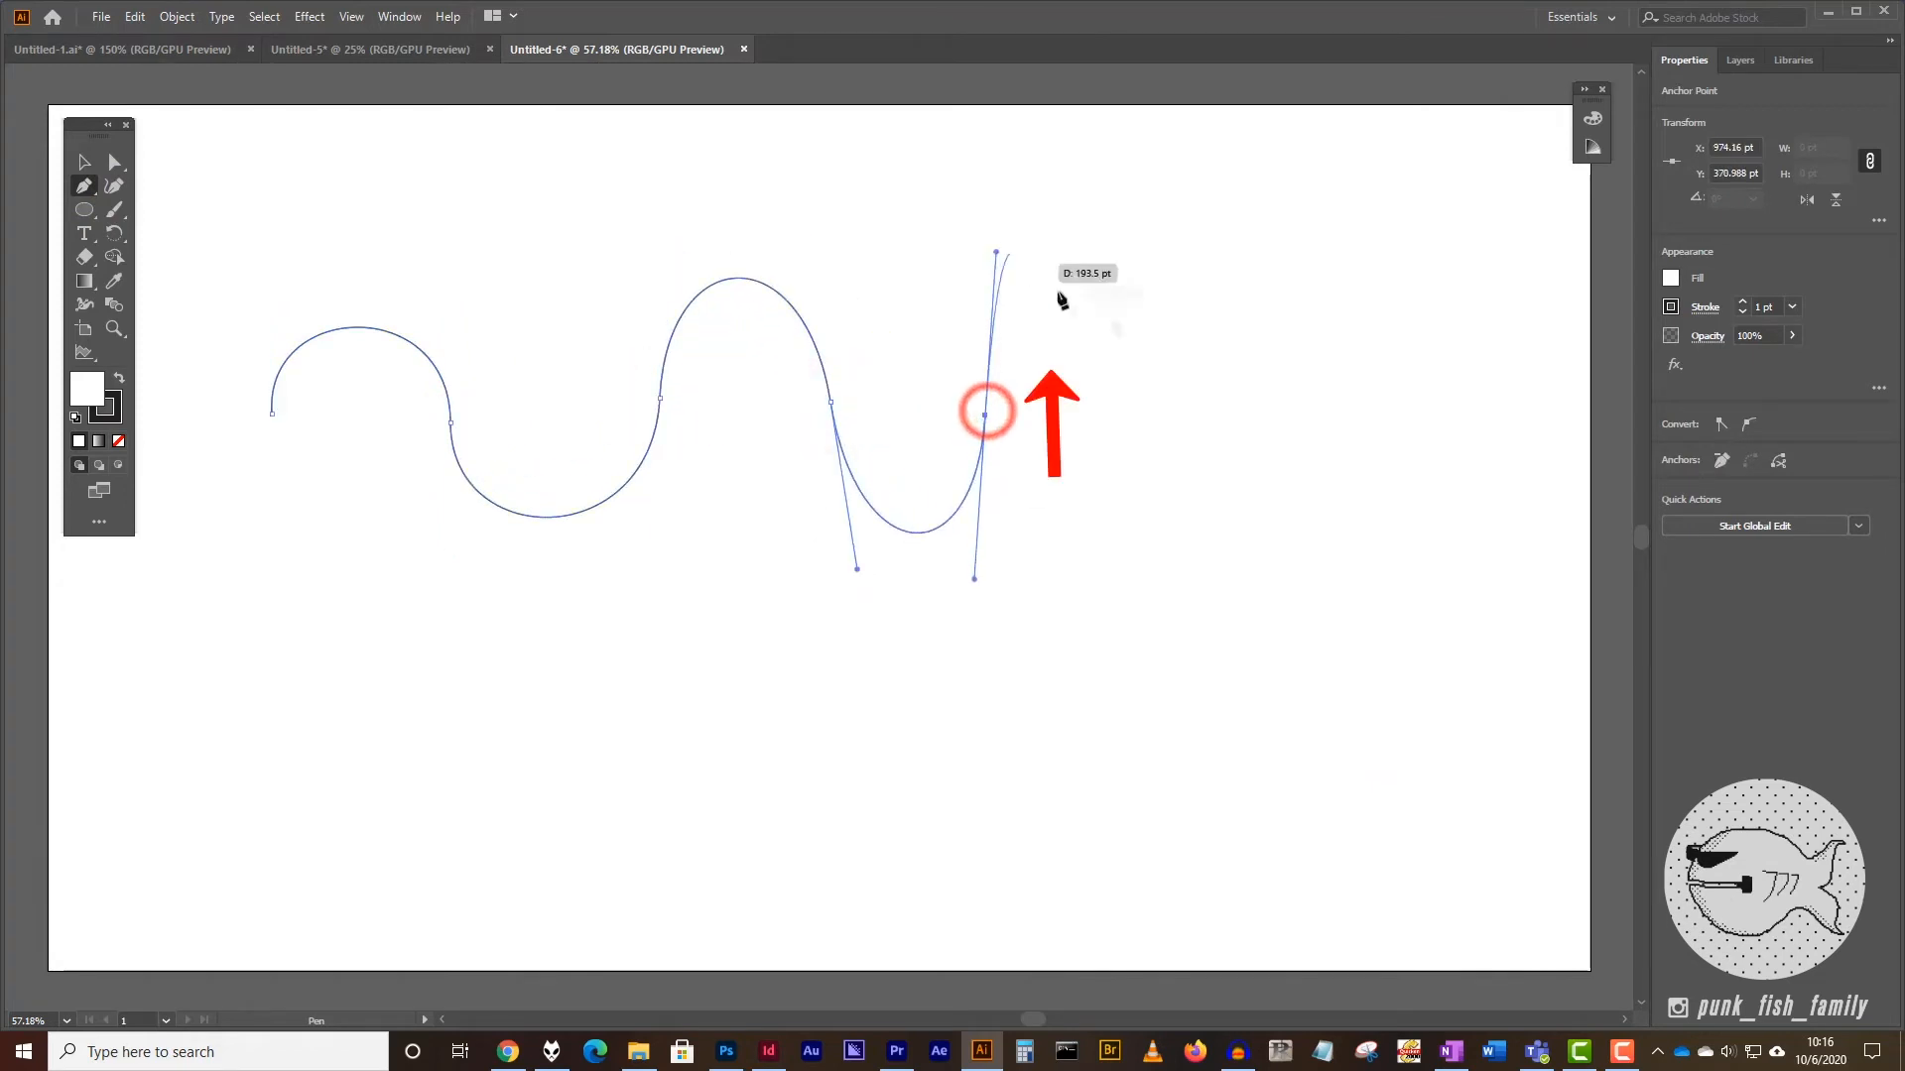
pyautogui.moveTo(1149, 412); pyautogui.dragTo(1160, 584)
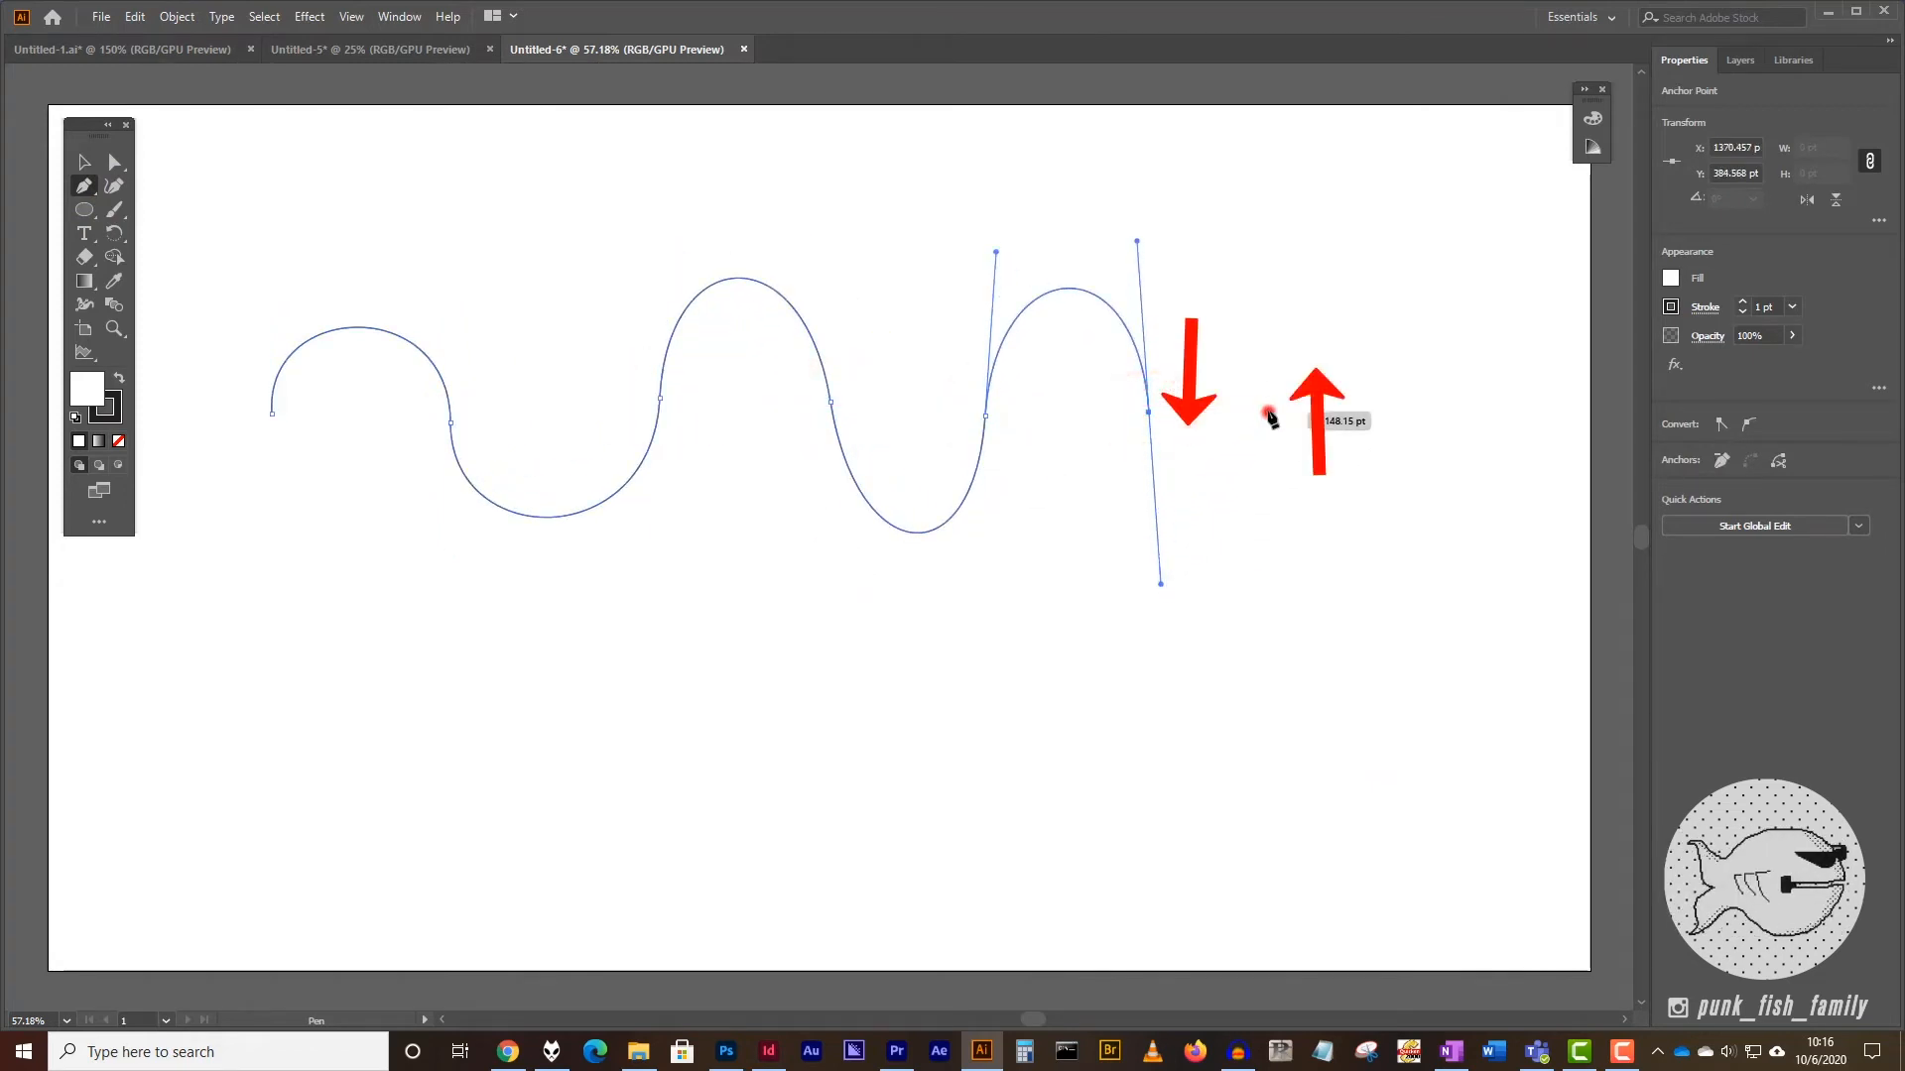
pyautogui.moveTo(1267, 410); pyautogui.dragTo(1262, 243)
pyautogui.moveTo(1436, 407); pyautogui.dragTo(1457, 579)
pyautogui.press('Escape')
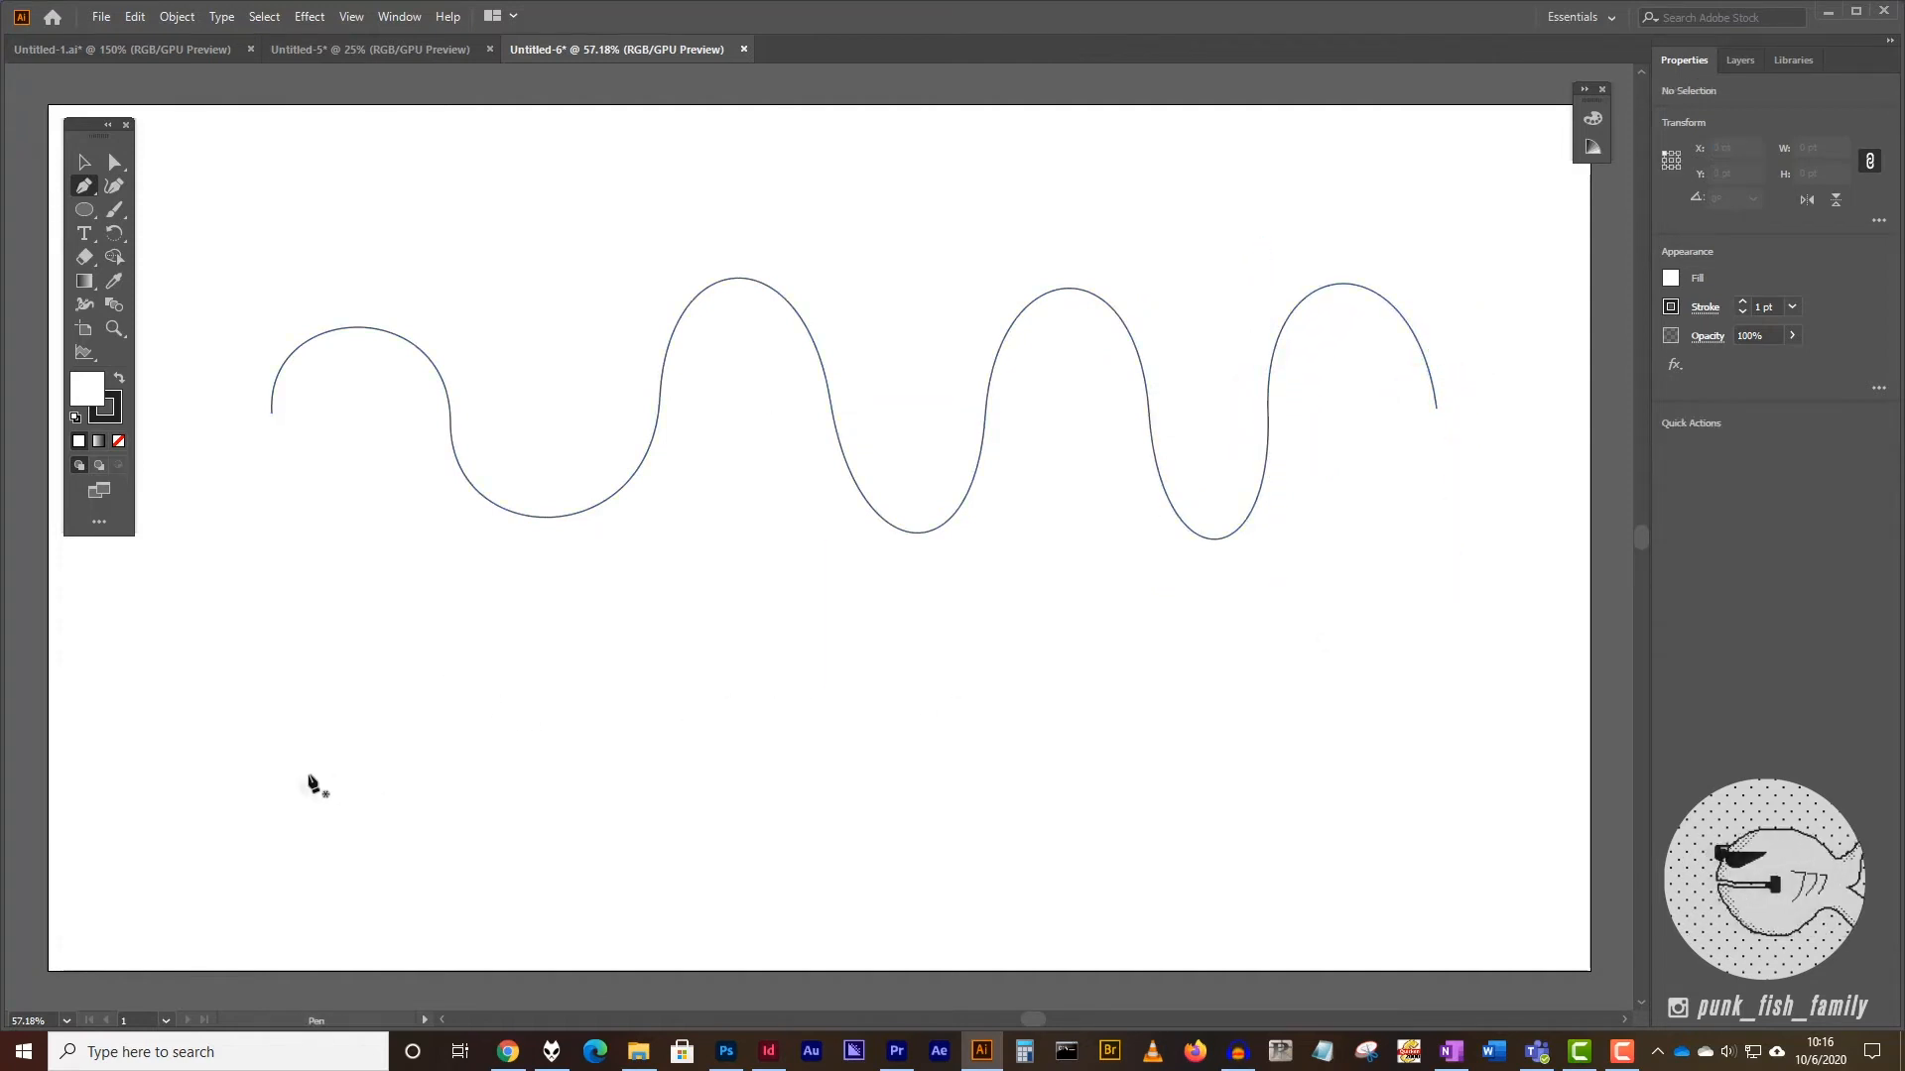
# - Draw a closed rounded shape of about 267 by 261 pt with four smooth anchors below the wave's start, and move it up toward the wave
pyautogui.moveTo(427, 843); pyautogui.dragTo(420, 841)
pyautogui.moveTo(427, 722); pyautogui.dragTo(429, 644)
pyautogui.click(300, 629)
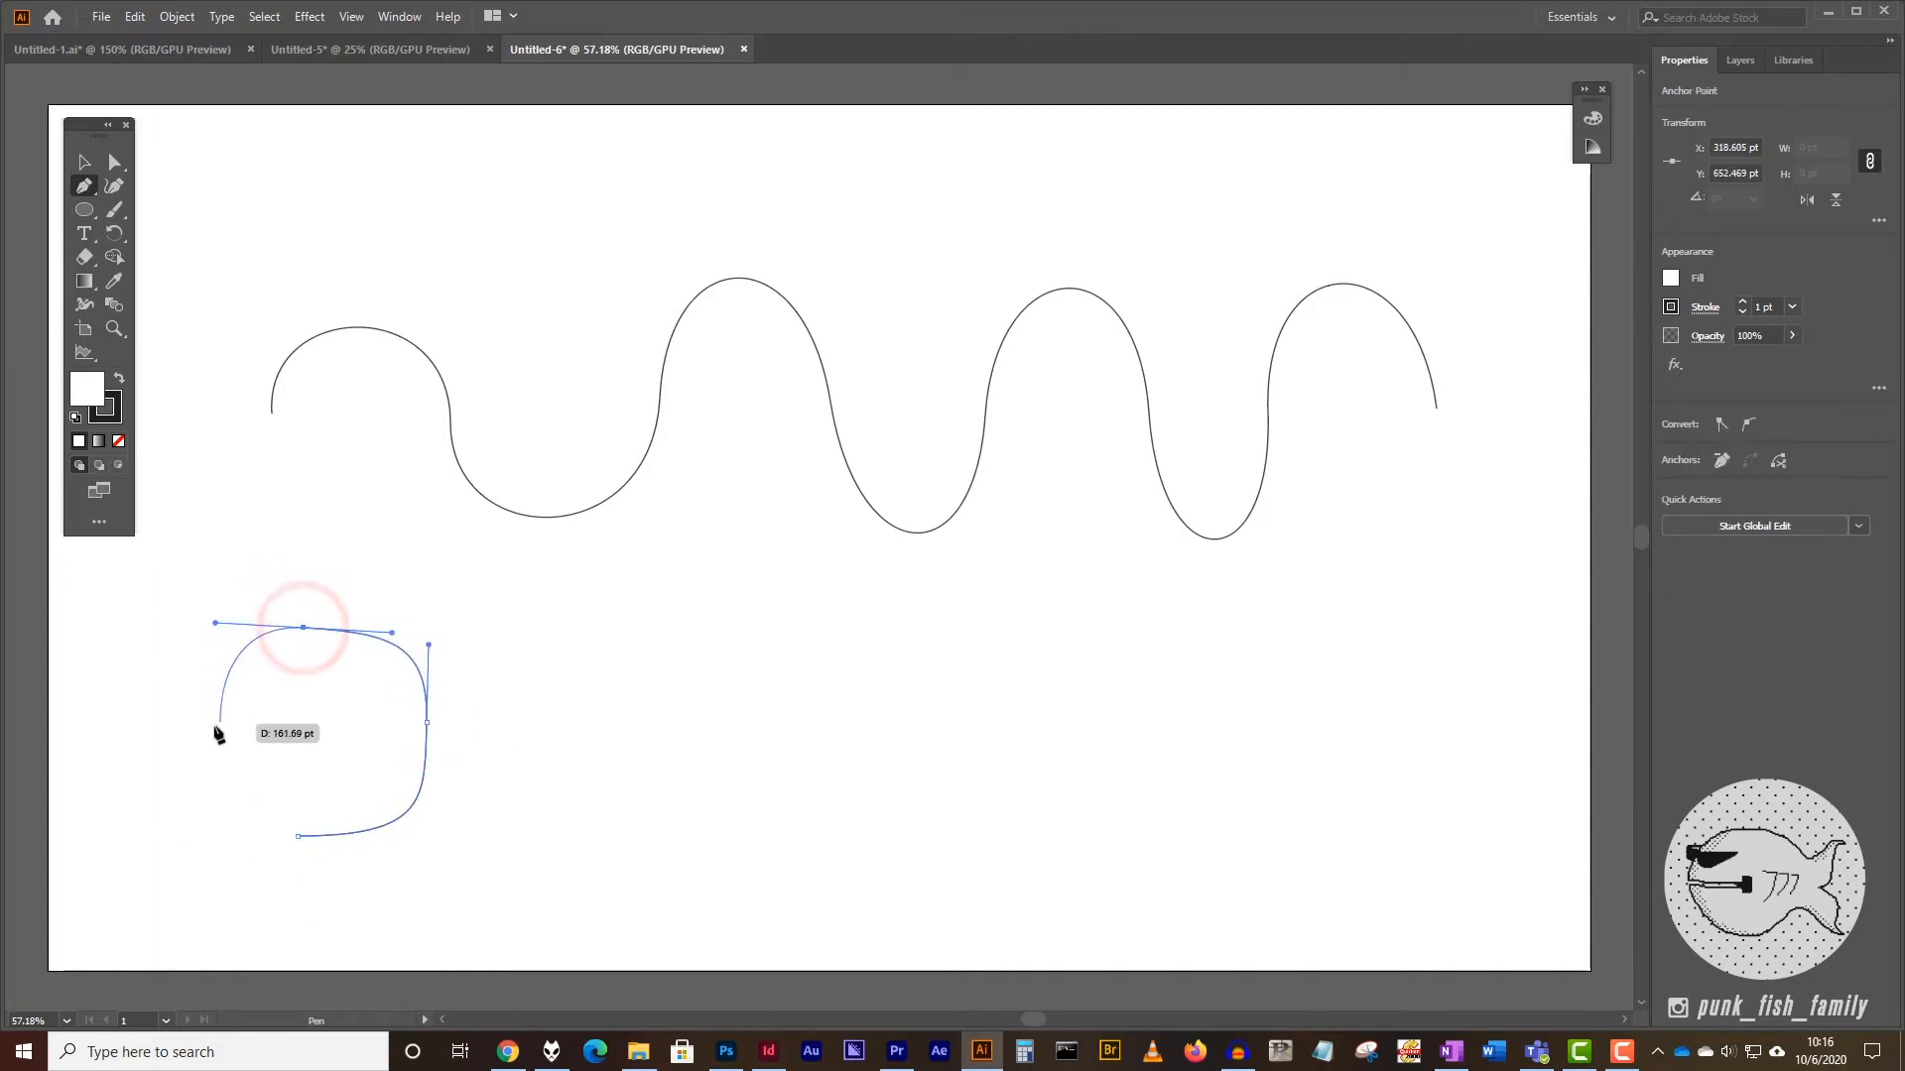
pyautogui.moveTo(214, 725); pyautogui.dragTo(213, 776)
pyautogui.click(296, 836)
pyautogui.moveTo(296, 839); pyautogui.dragTo(355, 838)
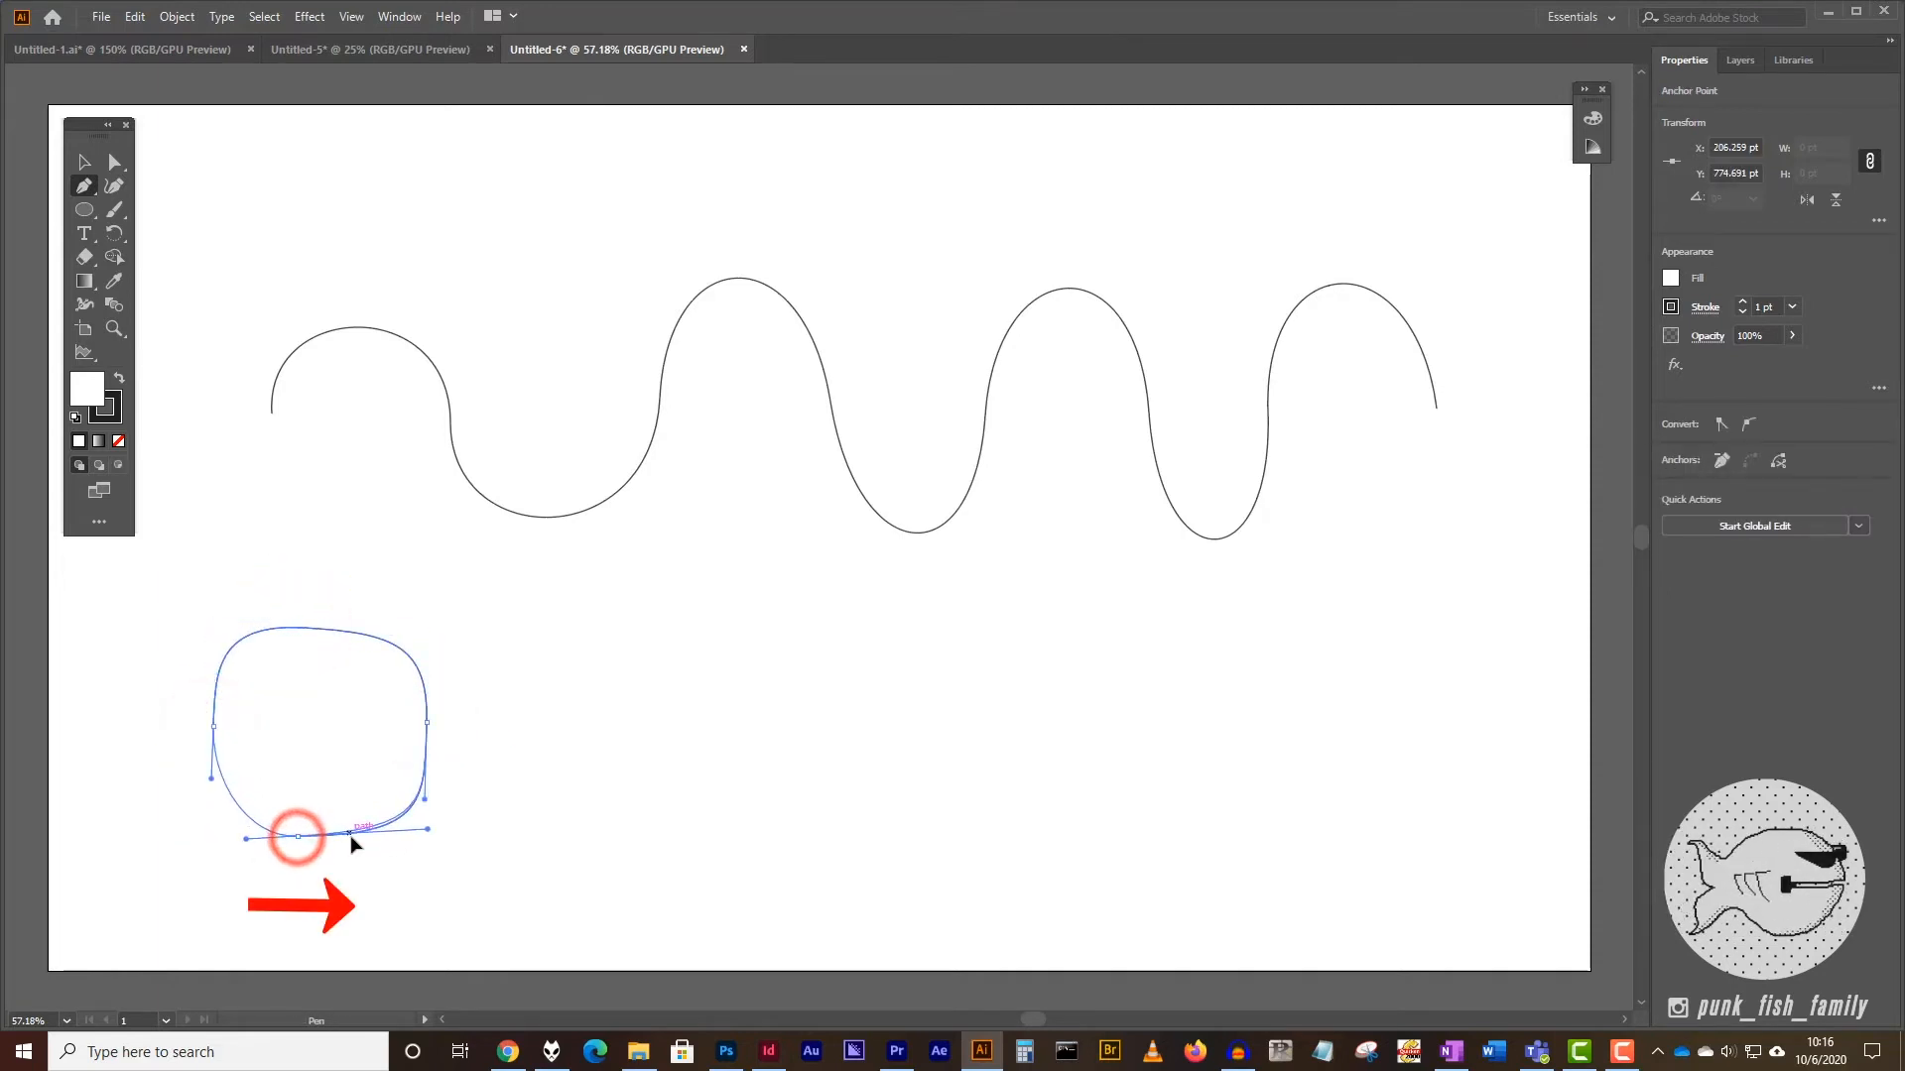
pyautogui.press('Escape')
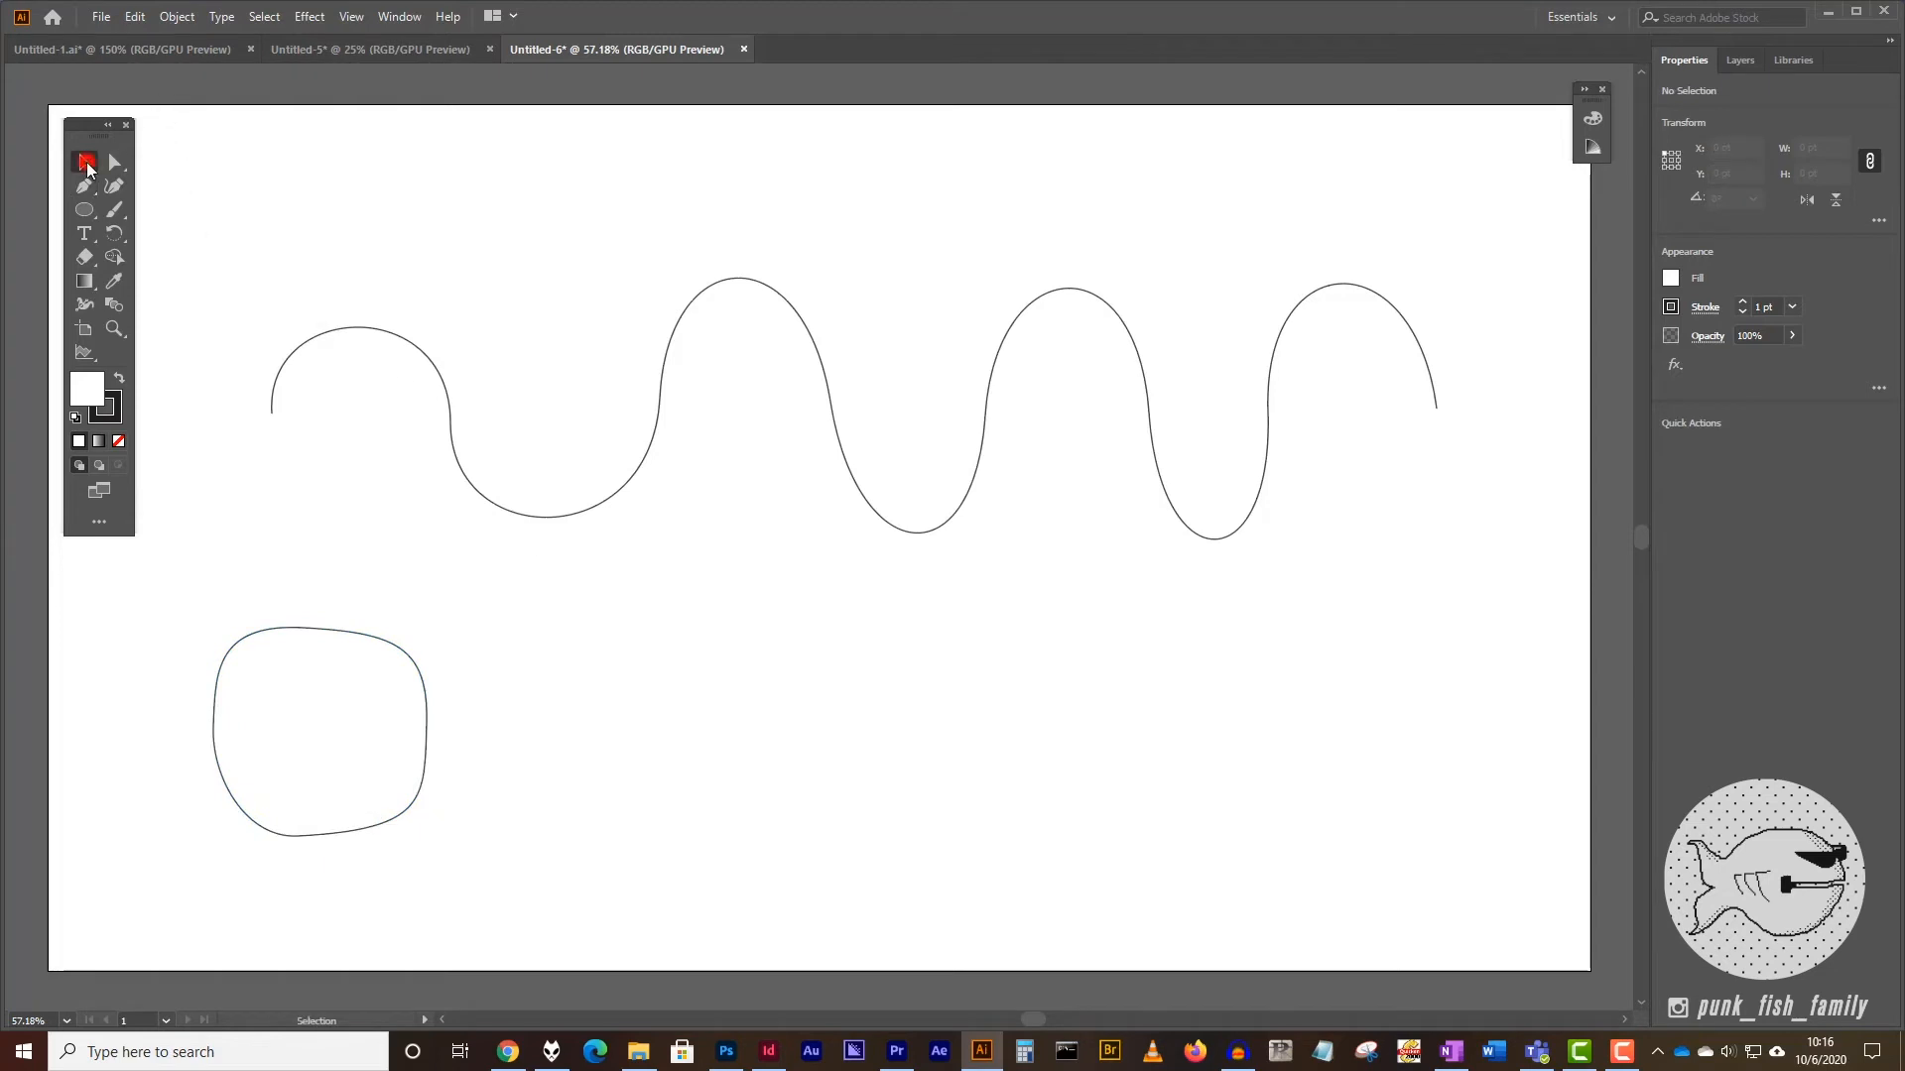
pyautogui.click(86, 164)
pyautogui.moveTo(376, 639); pyautogui.dragTo(359, 529)
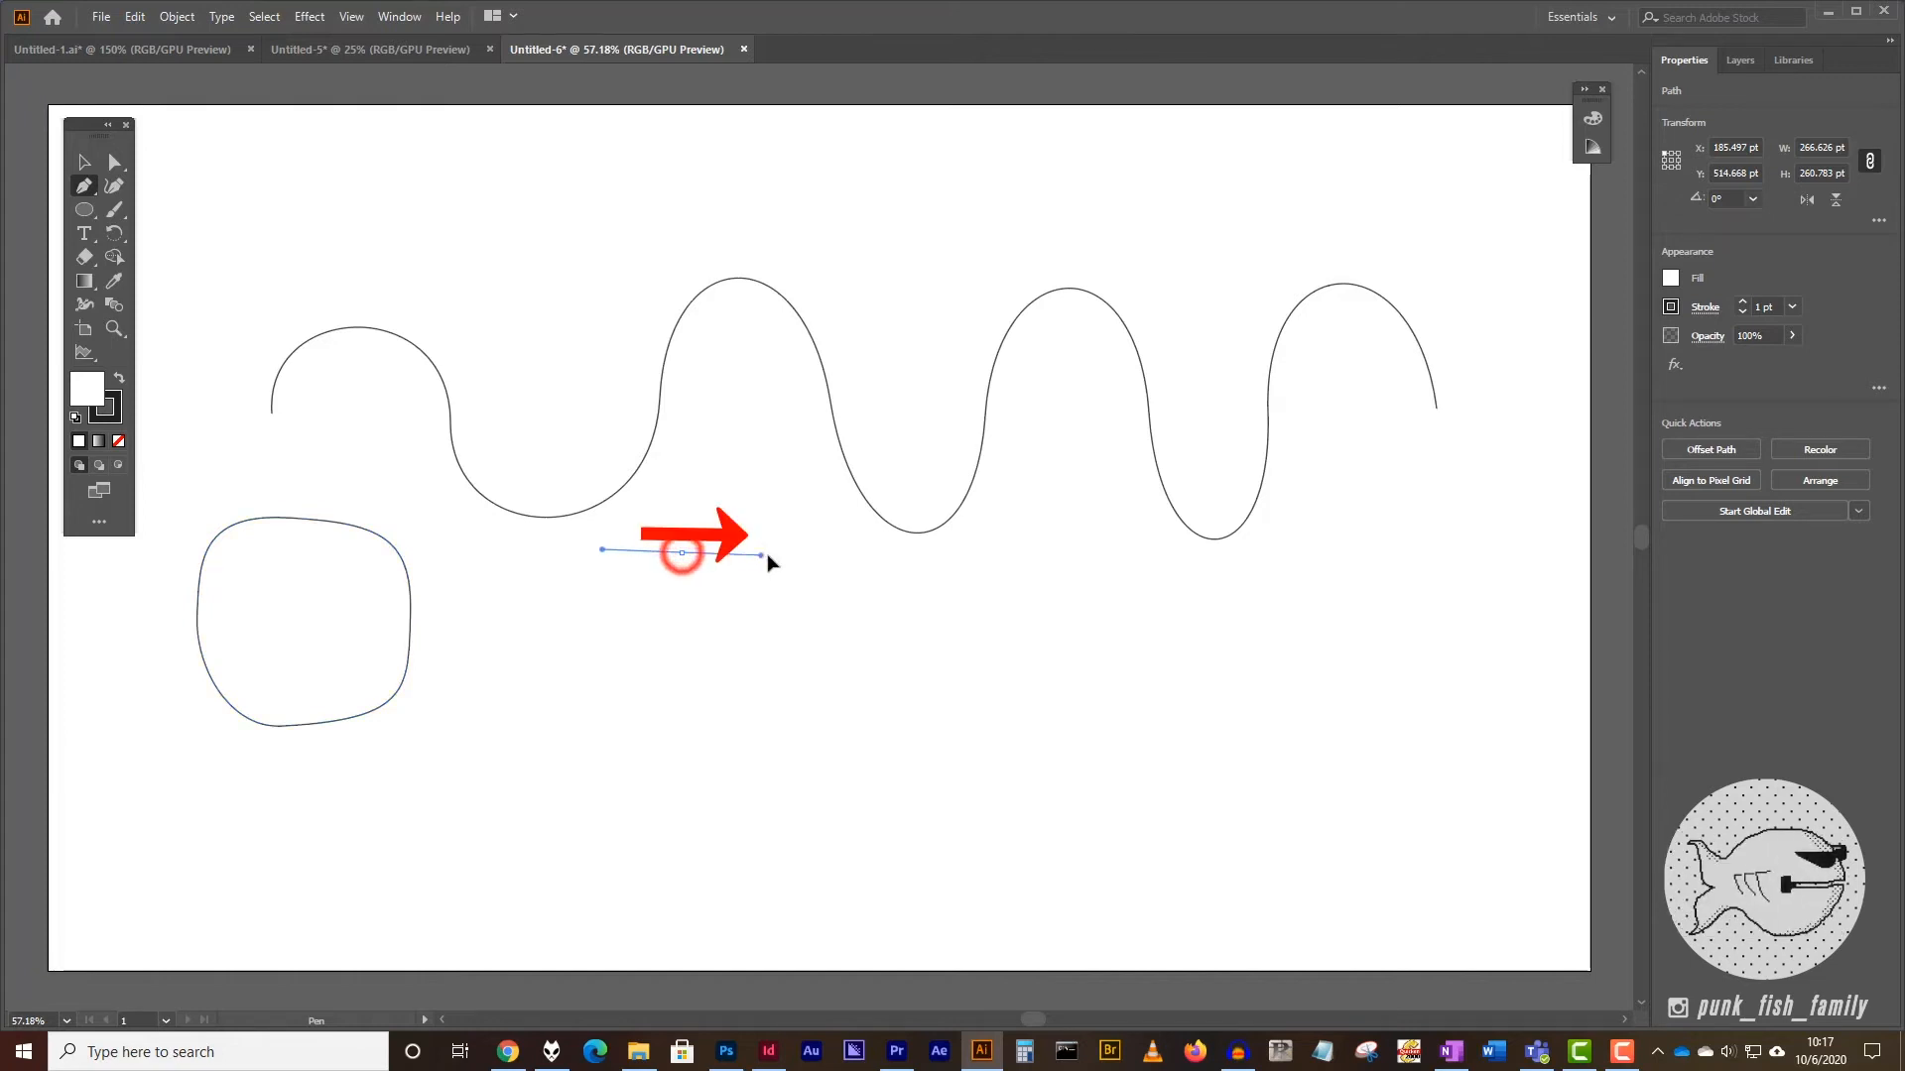
# - Draw a second closed four-anchor shape beside the rounded one, pulling handles at its side anchors against the drawing direction, and deselect it
pyautogui.moveTo(768, 557); pyautogui.dragTo(767, 555)
pyautogui.moveTo(777, 677); pyautogui.dragTo(781, 593)
pyautogui.moveTo(669, 765); pyautogui.dragTo(571, 771)
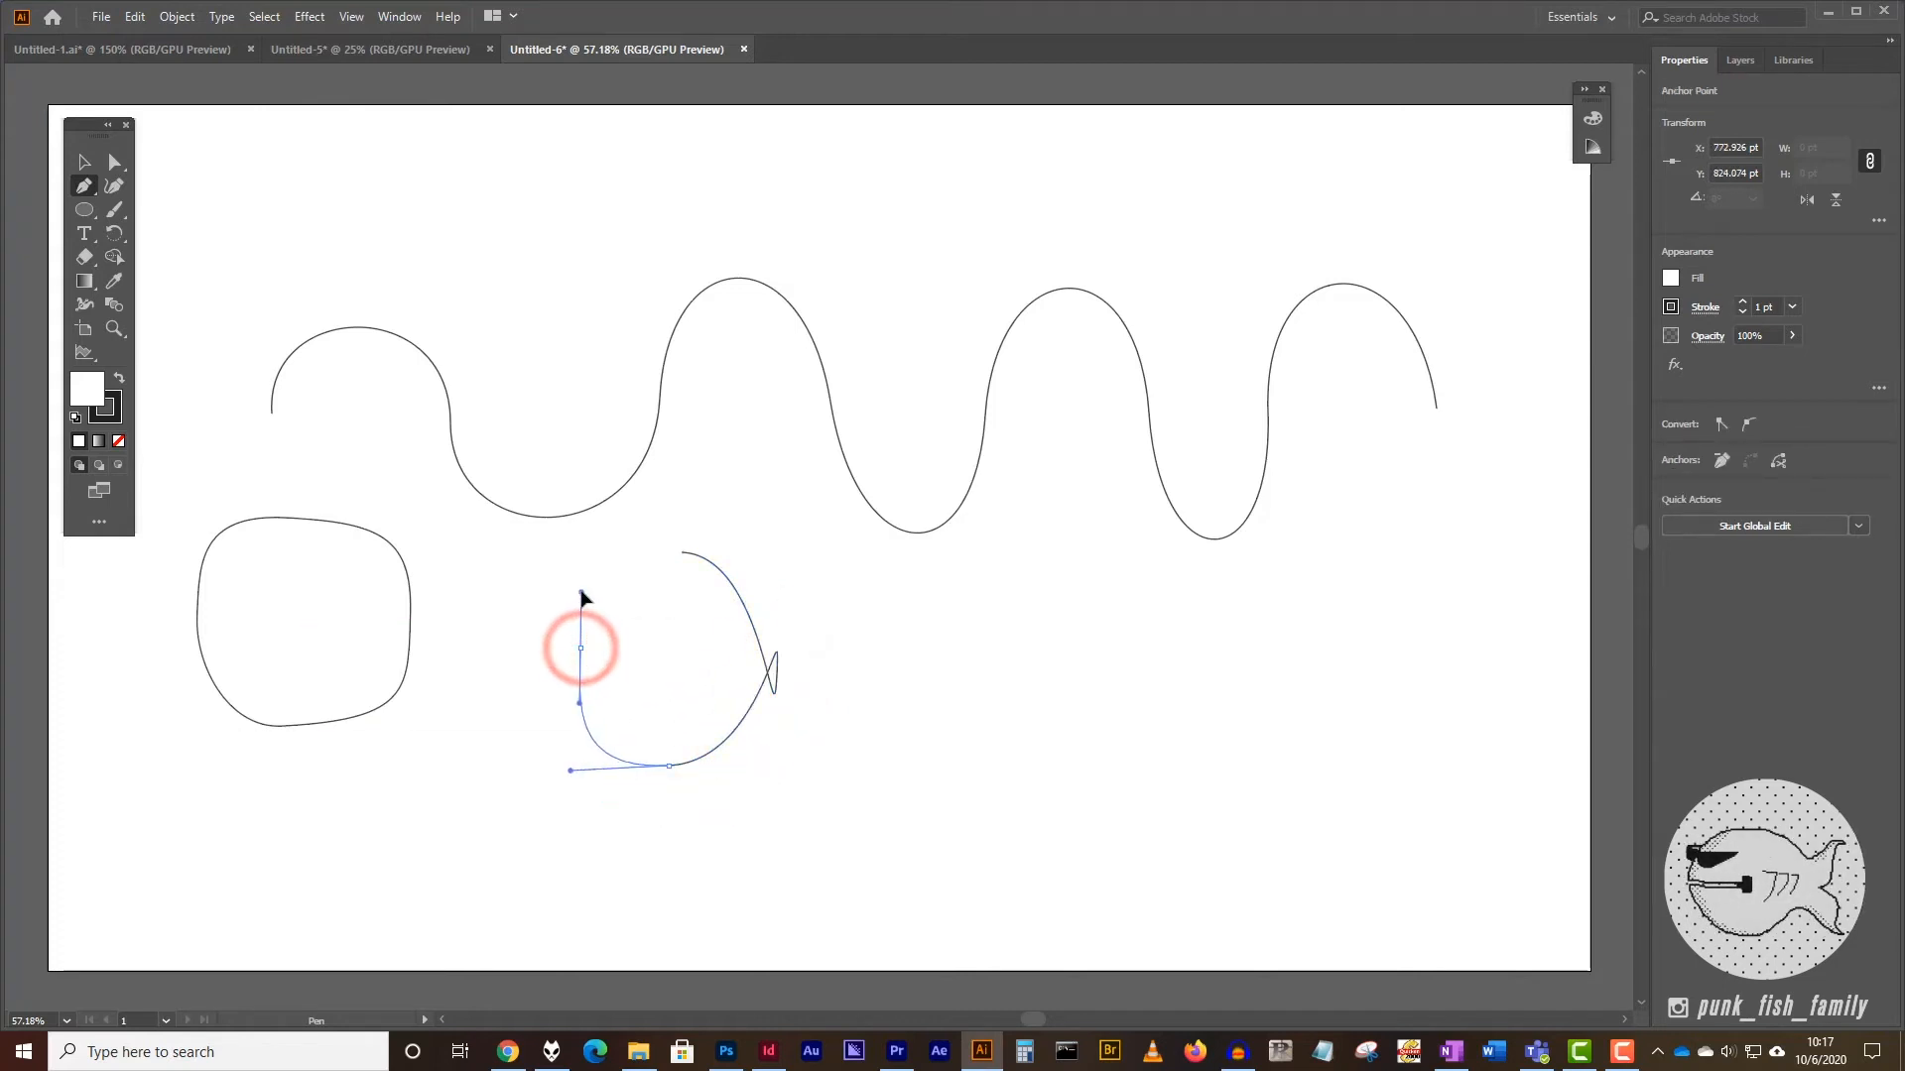
pyautogui.moveTo(583, 595); pyautogui.dragTo(582, 649)
pyautogui.moveTo(681, 553); pyautogui.dragTo(767, 546)
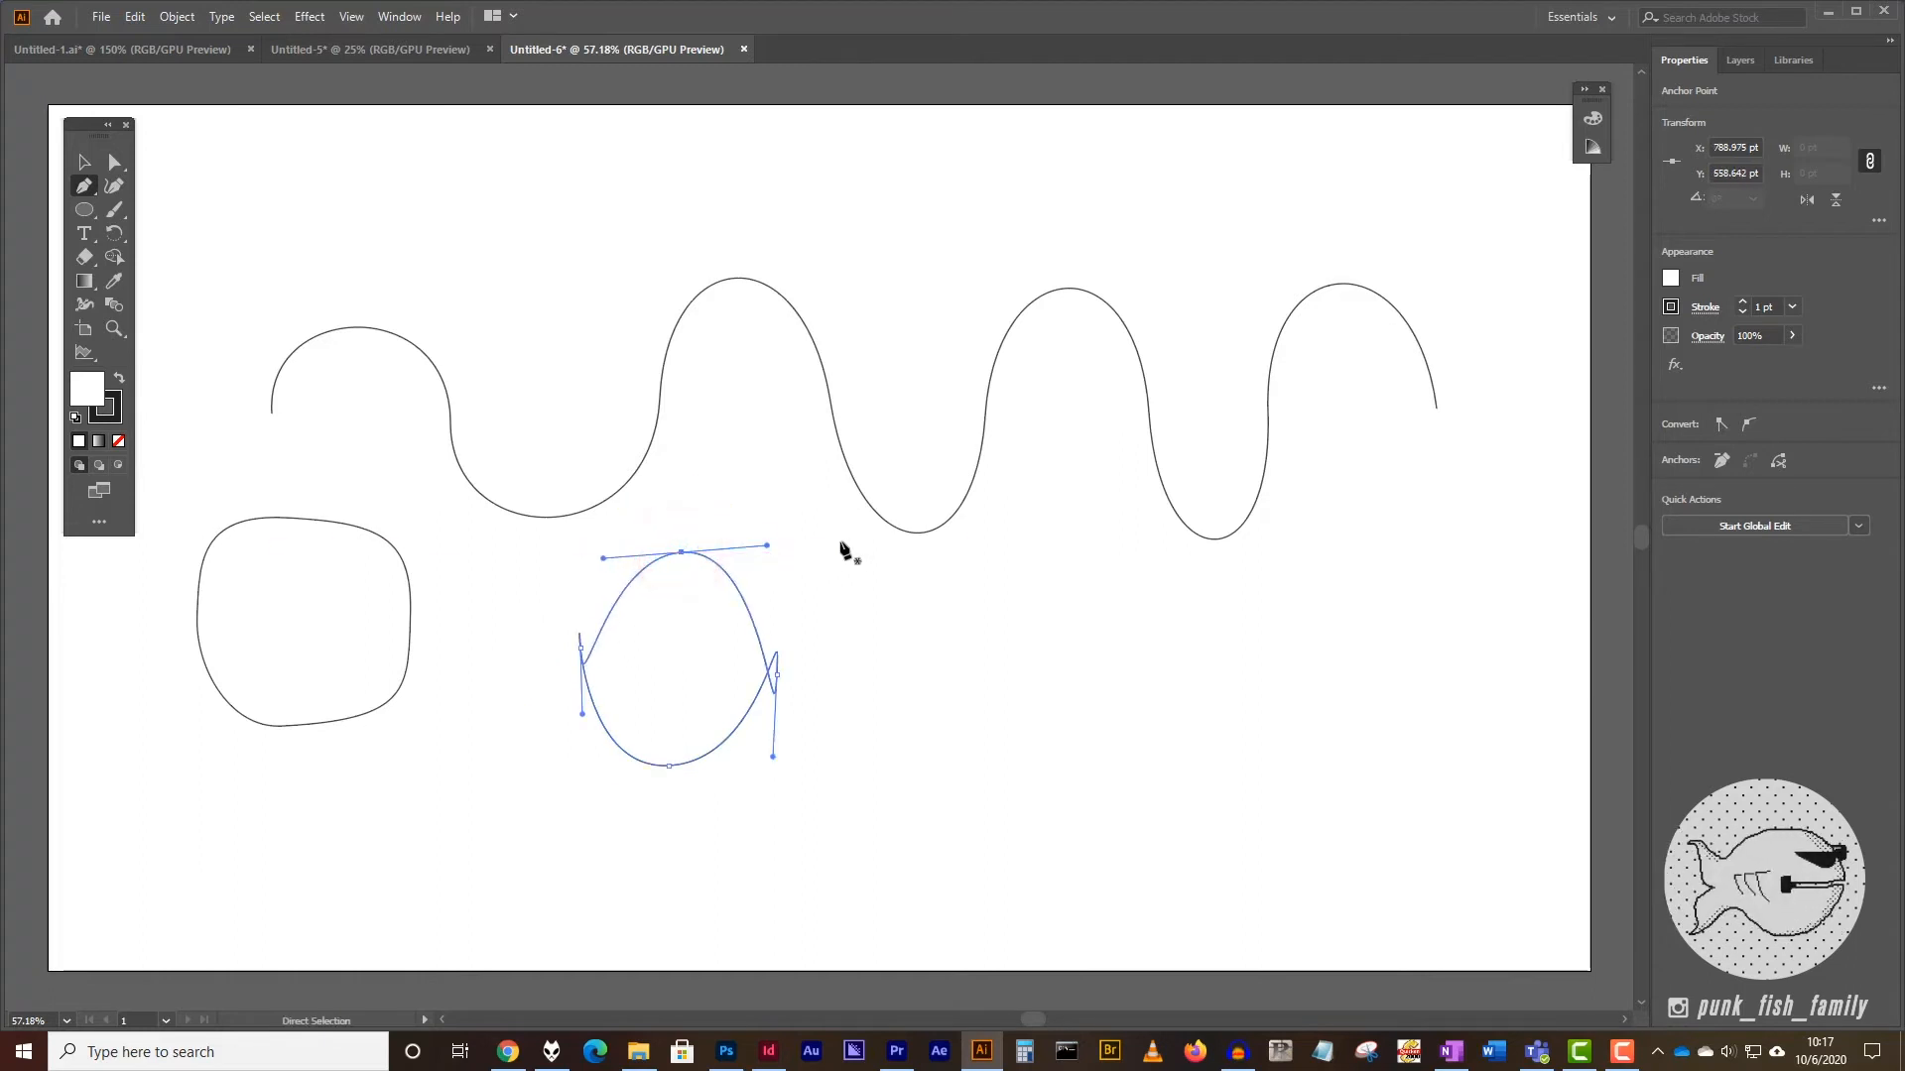
pyautogui.keyDown('ctrl'); pyautogui.click(842, 544); pyautogui.keyUp('ctrl')
# - Select the wave and both closed shapes and delete them to clear the artboard
pyautogui.click(85, 161)
pyautogui.moveTo(200, 211); pyautogui.dragTo(1469, 751)
pyautogui.press('Delete')
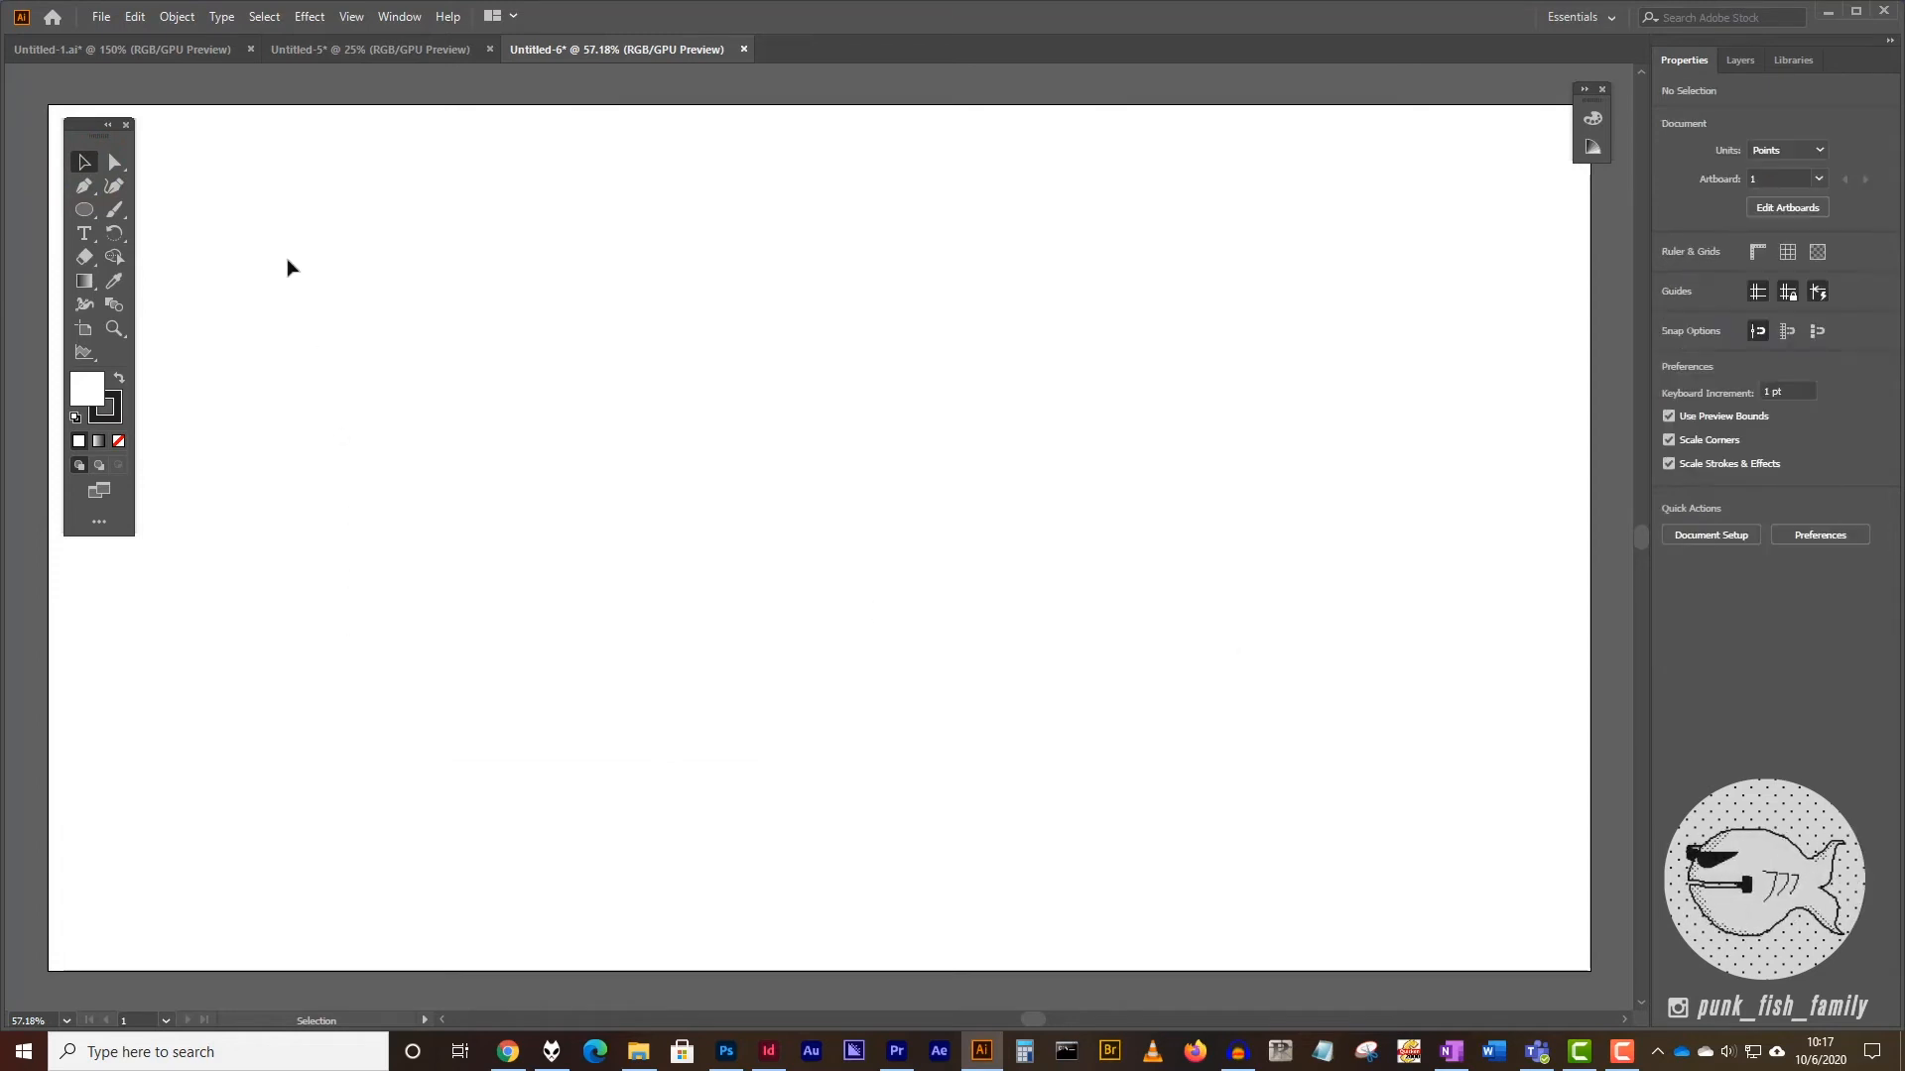
# - Move the toolbar farther left and start a Pen path near the artboard's upper left, shaping one crest with roughly horizontal handles
pyautogui.moveTo(118, 122); pyautogui.dragTo(84, 125)
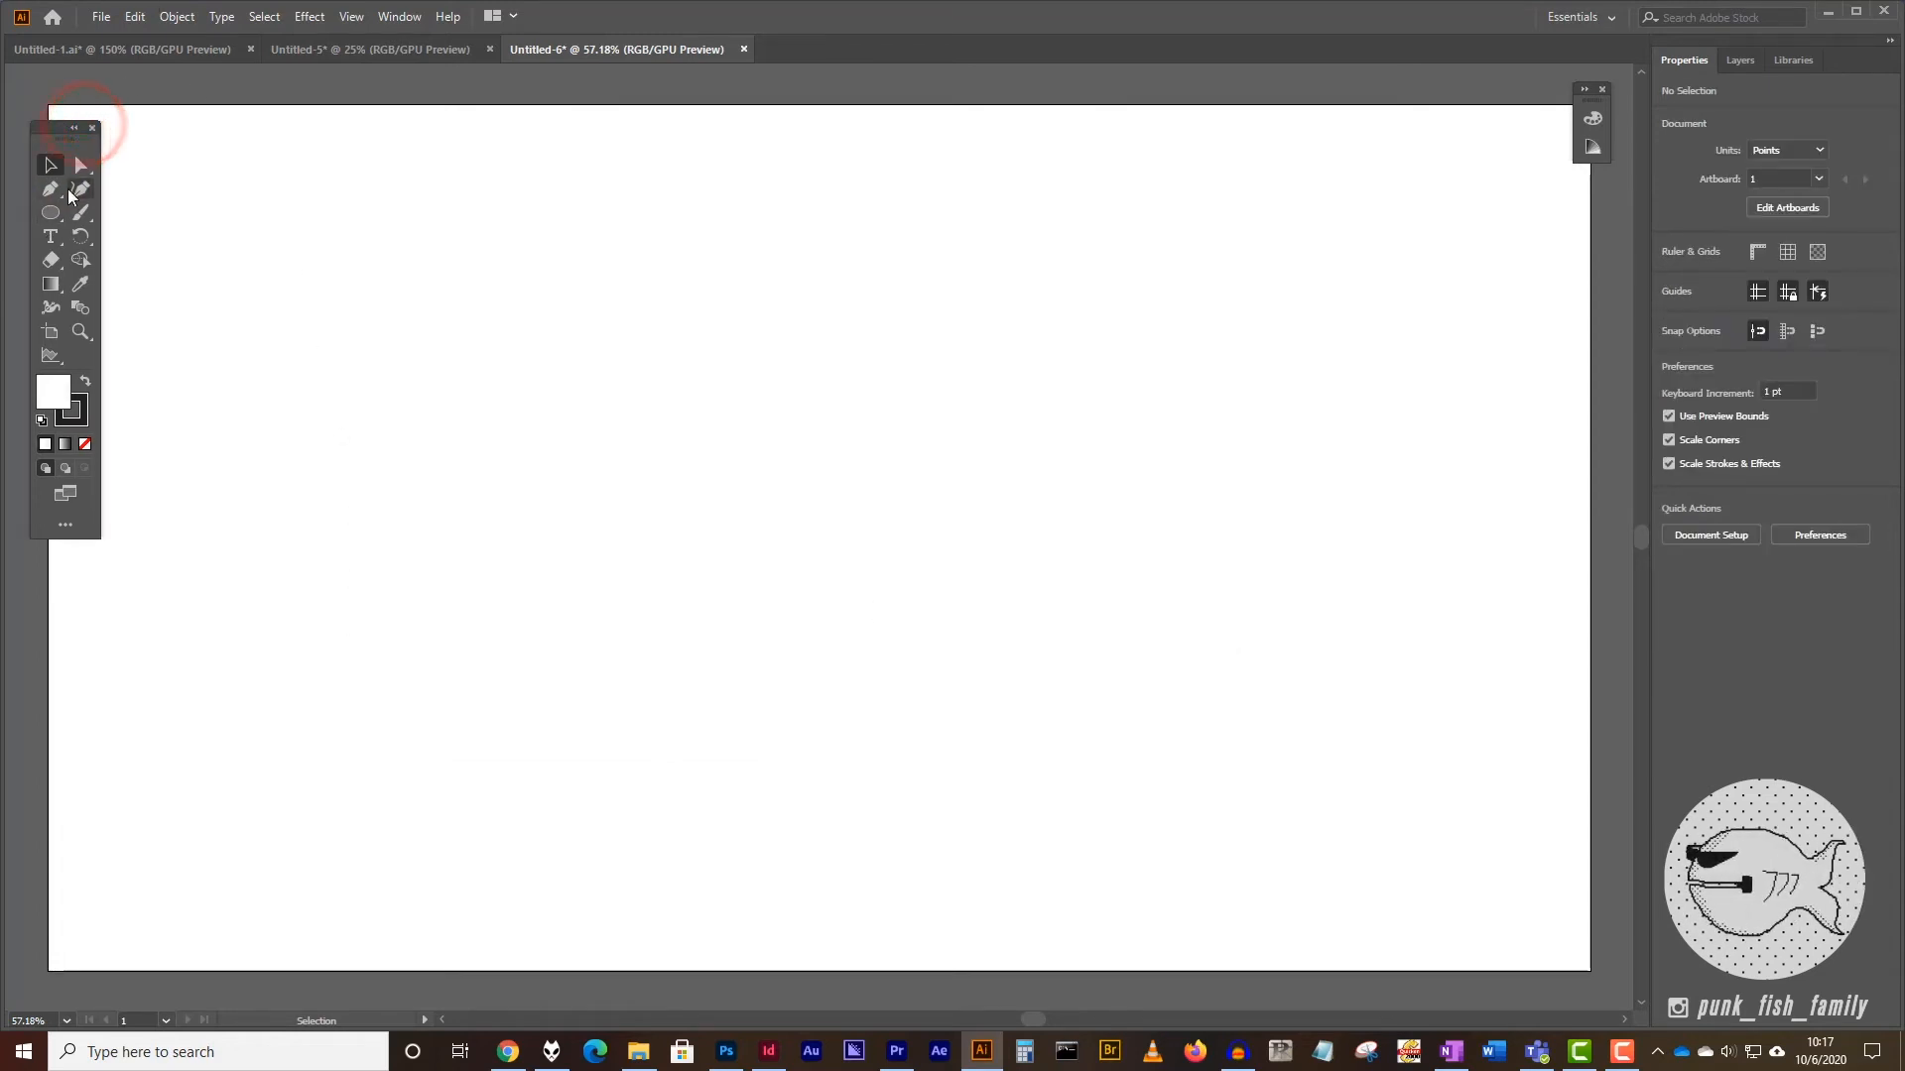
pyautogui.click(50, 189)
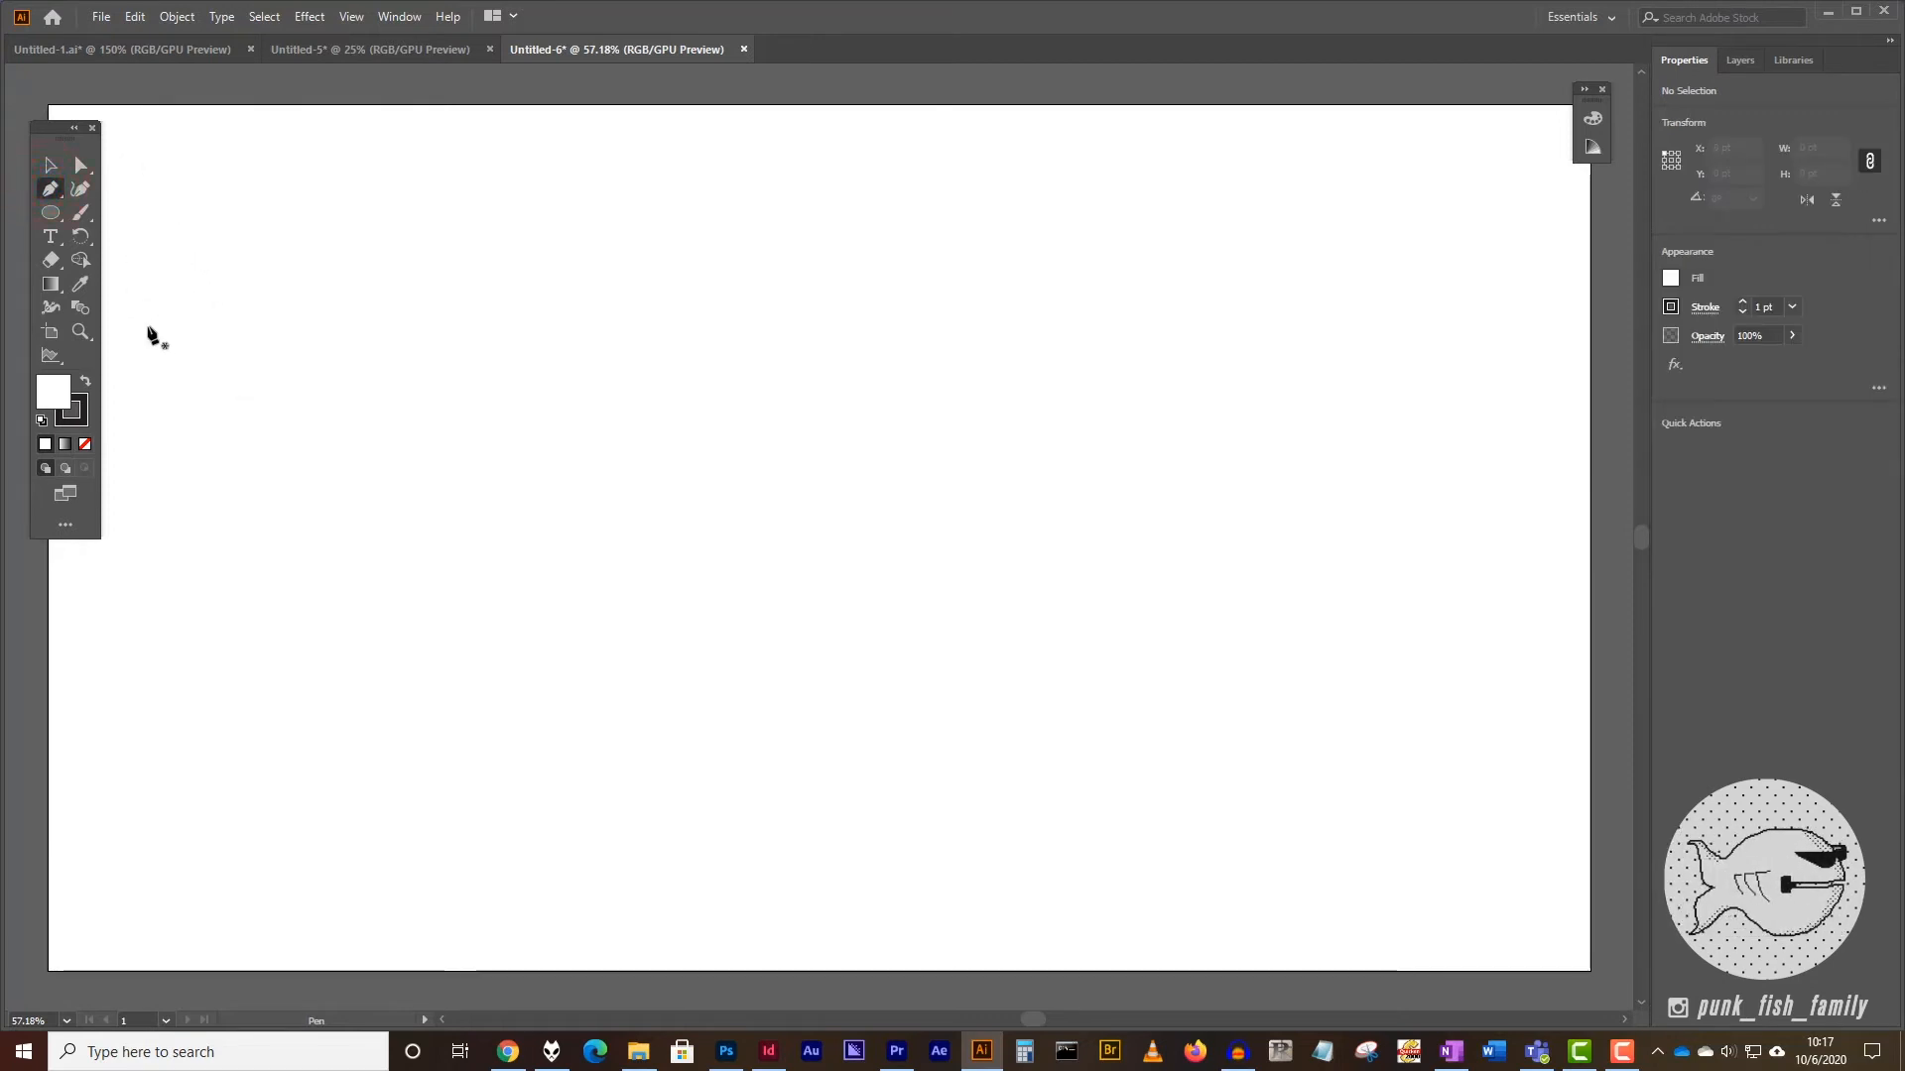
pyautogui.click(144, 331)
pyautogui.click(236, 328)
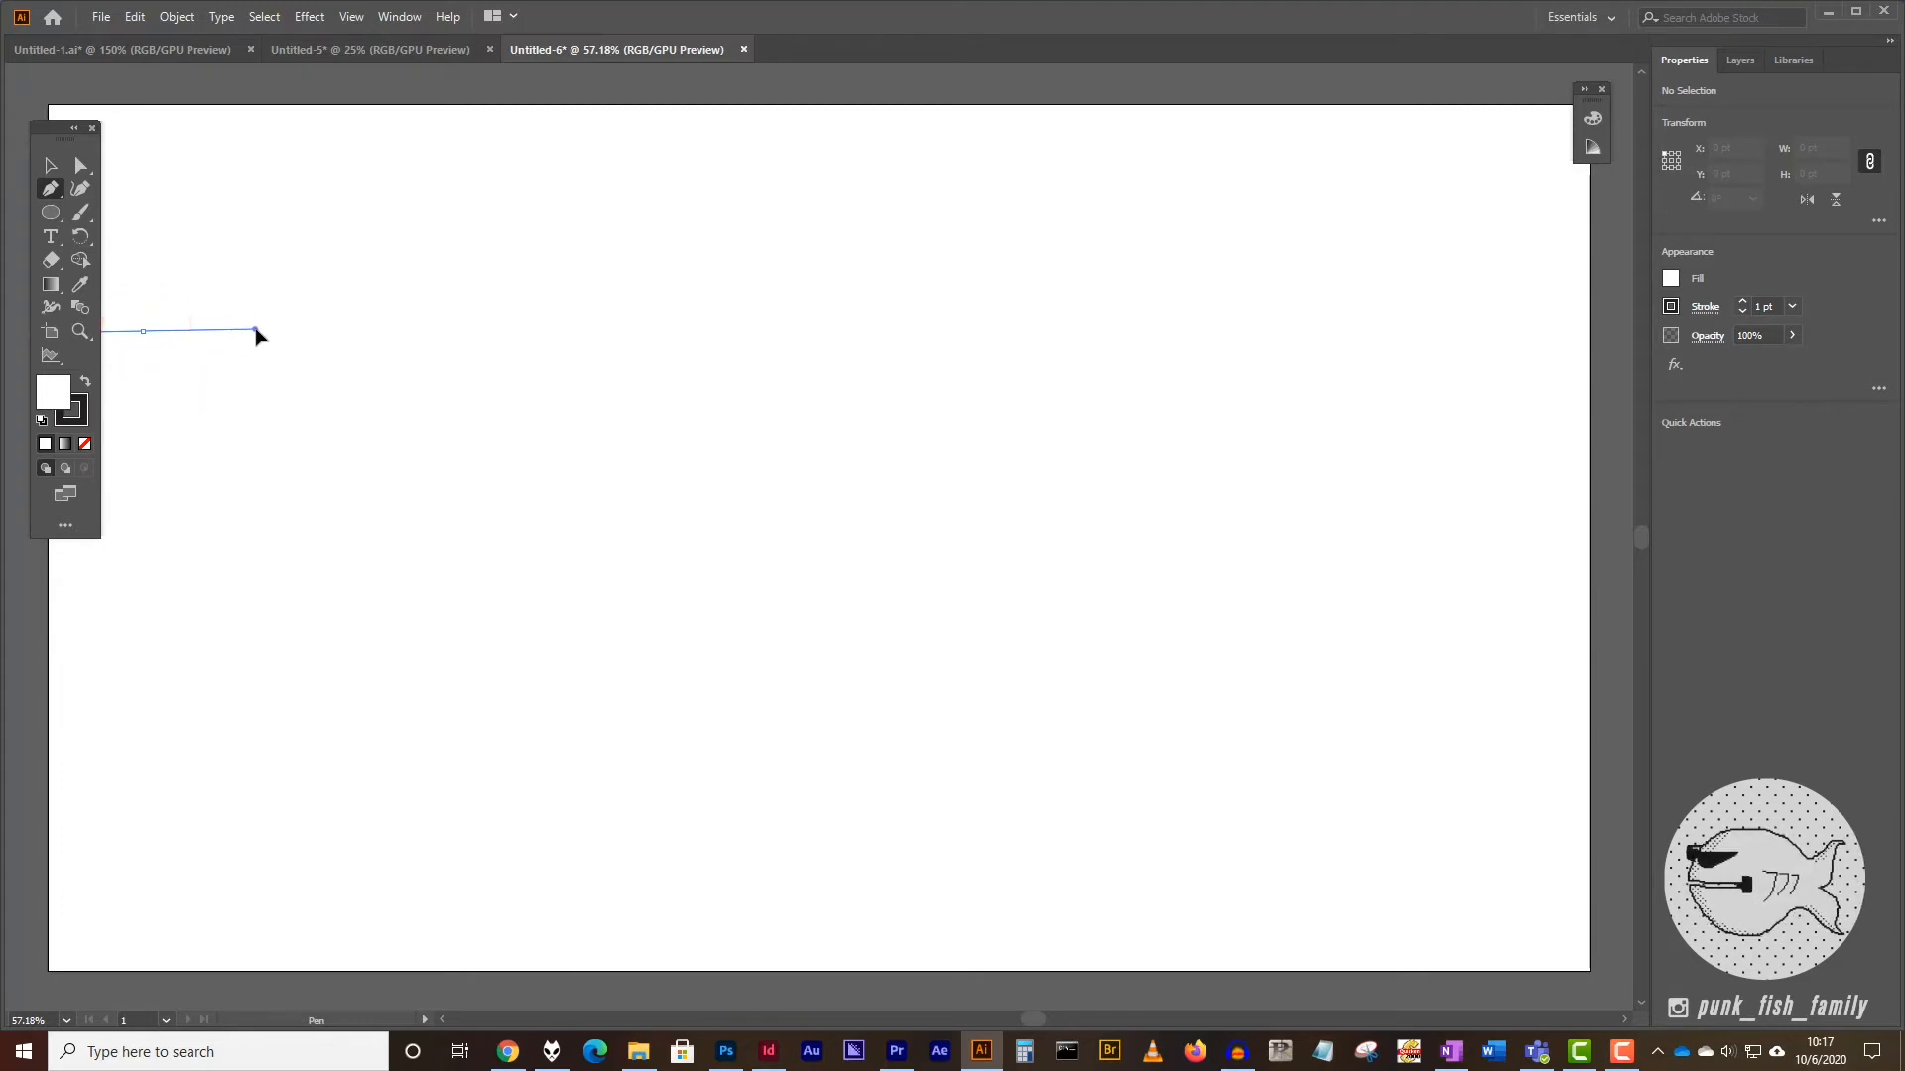
pyautogui.click(255, 330)
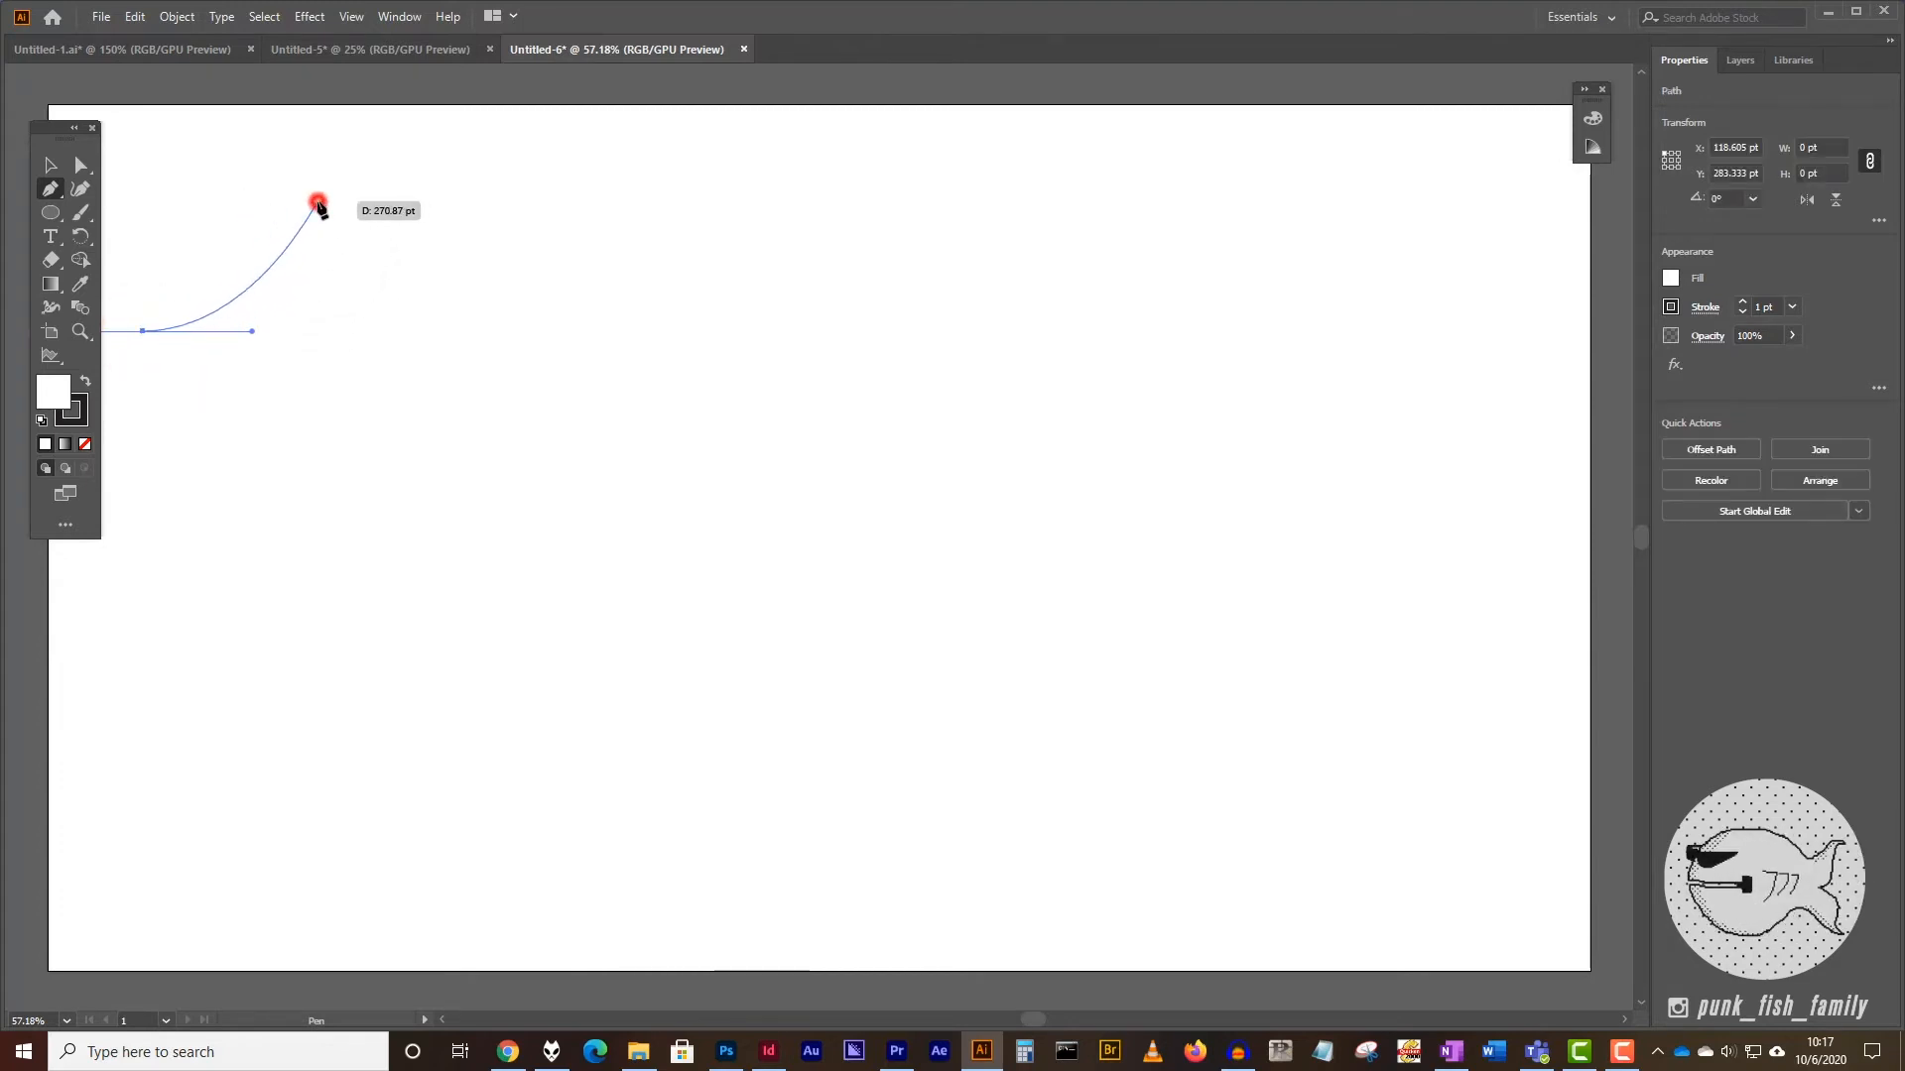
pyautogui.moveTo(318, 202); pyautogui.dragTo(426, 196)
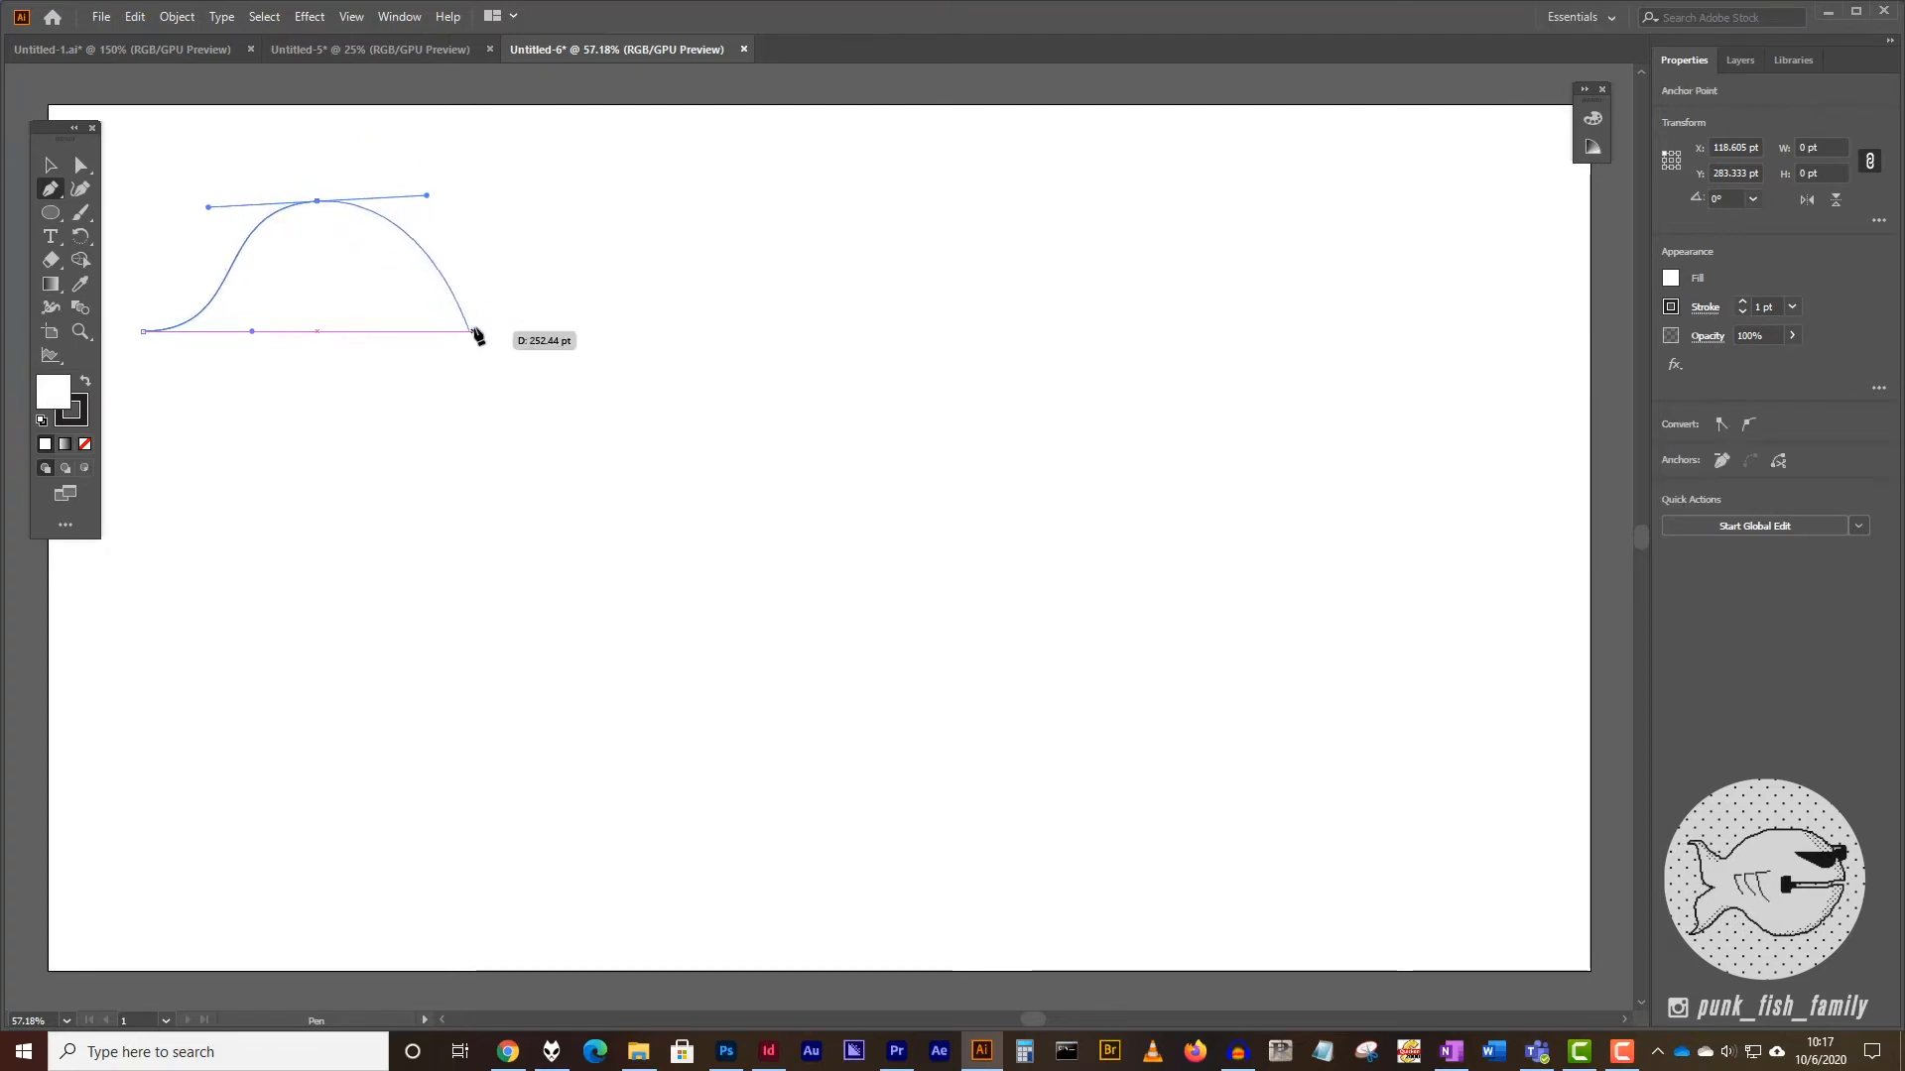
pyautogui.moveTo(474, 326); pyautogui.dragTo(592, 327)
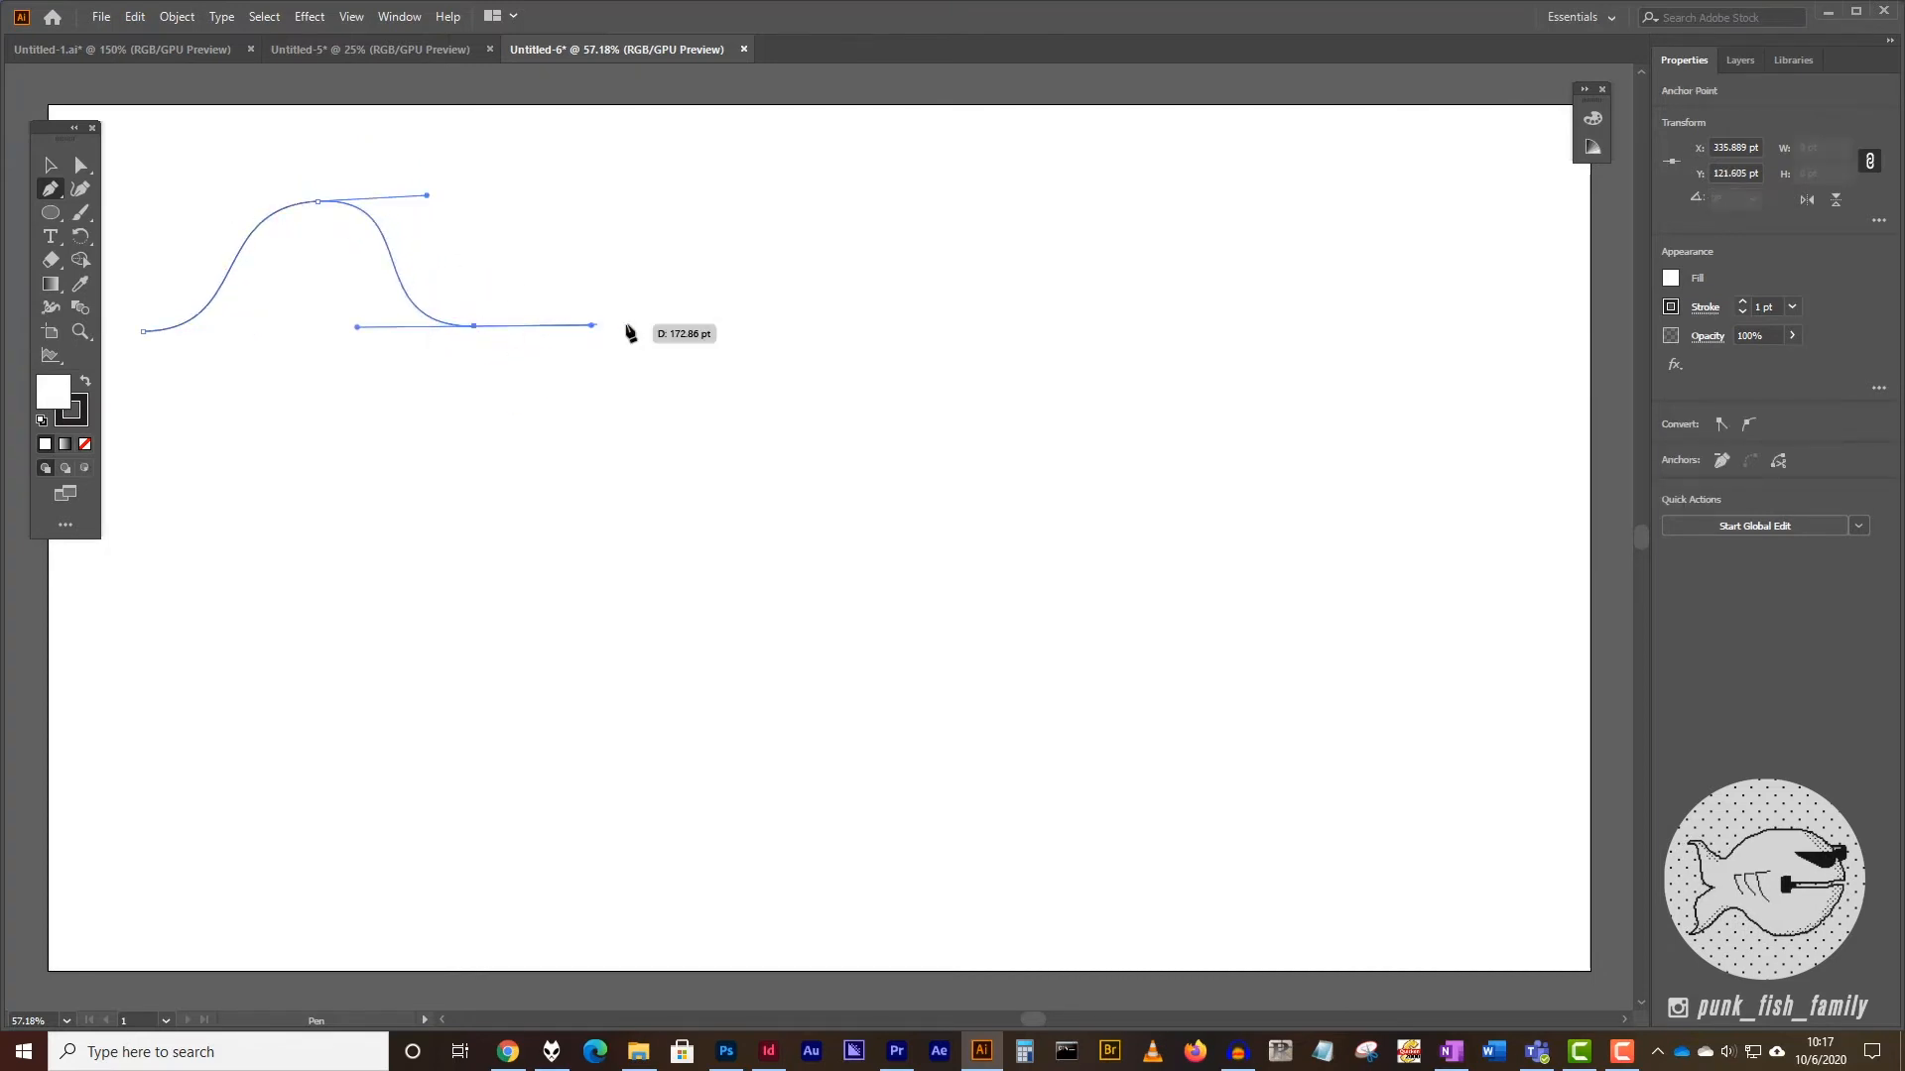
# - Extend the wave rightward with three more crests using smooth high and low anchors with horizontal handles, and deselect it
pyautogui.moveTo(683, 192); pyautogui.dragTo(802, 200)
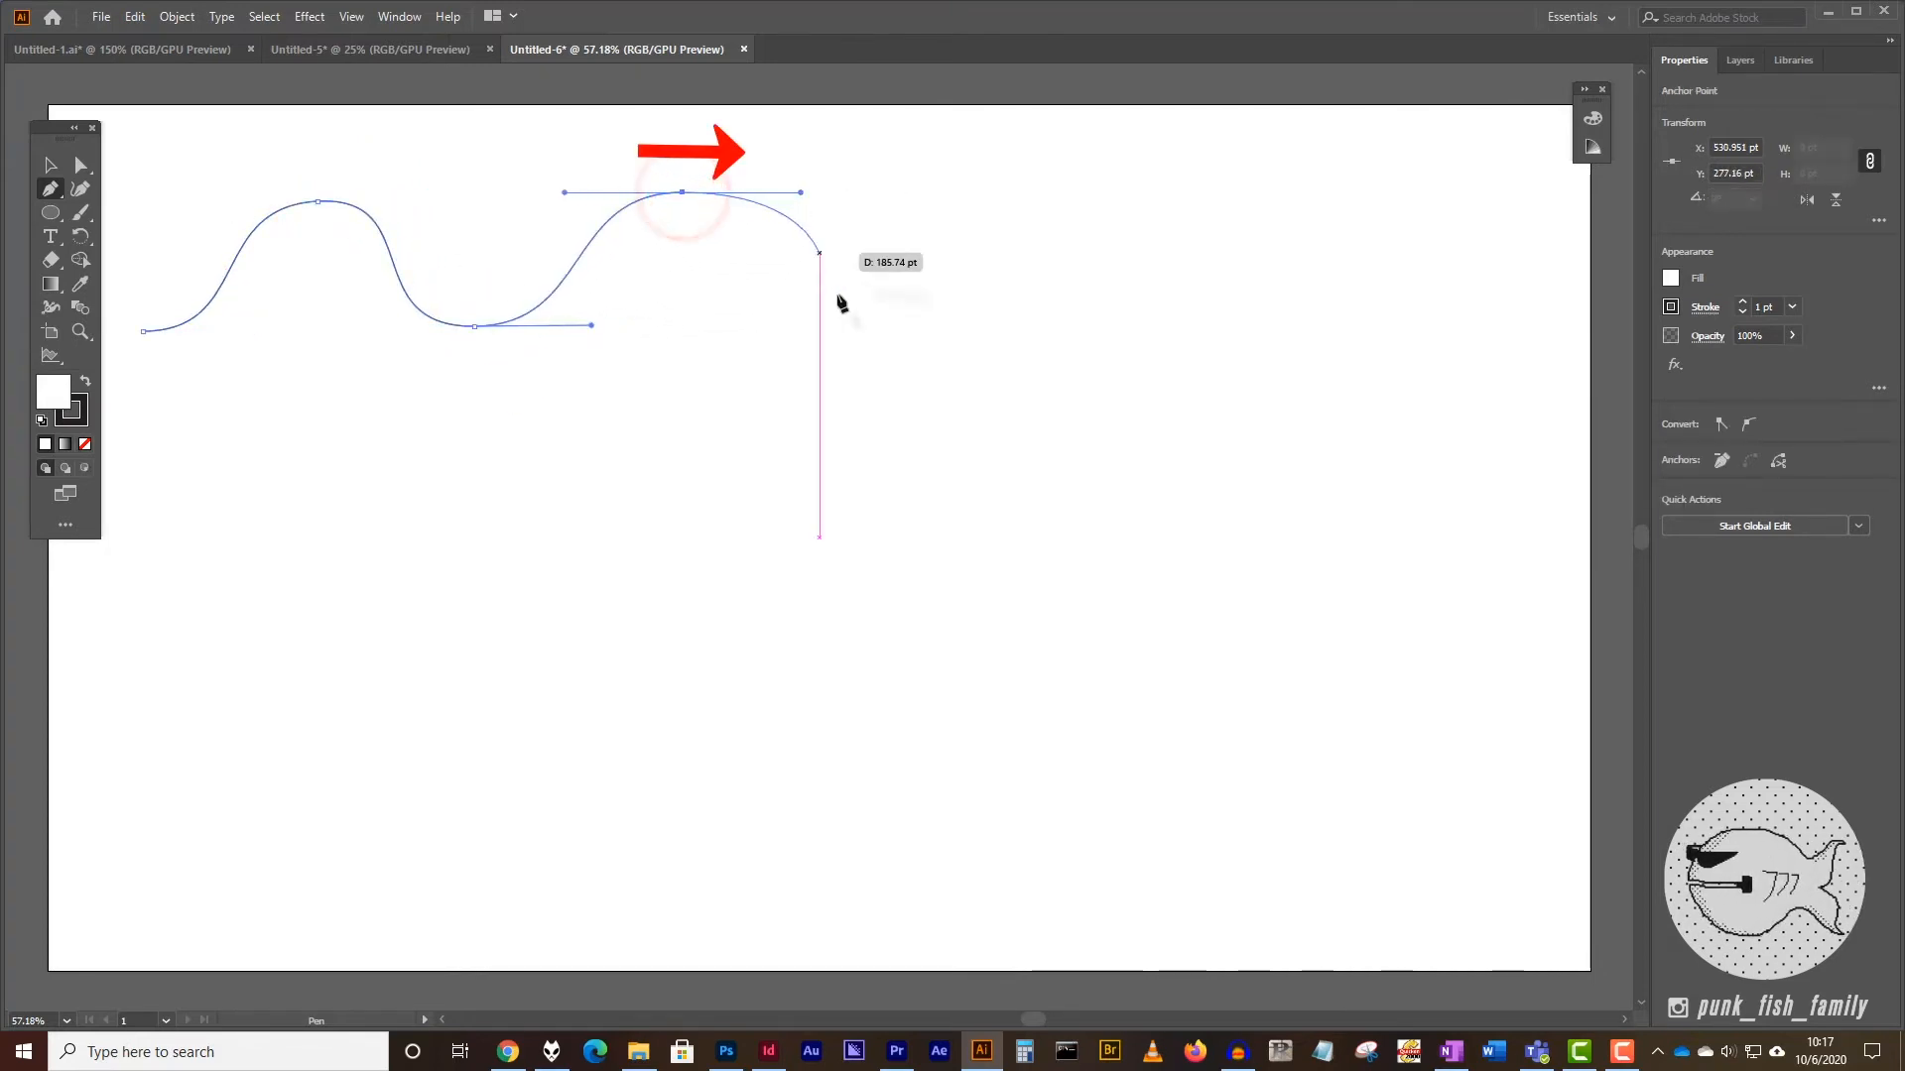
pyautogui.moveTo(848, 314); pyautogui.dragTo(1003, 320)
pyautogui.moveTo(1033, 187); pyautogui.dragTo(1141, 188)
pyautogui.moveTo(1147, 308); pyautogui.dragTo(1248, 304)
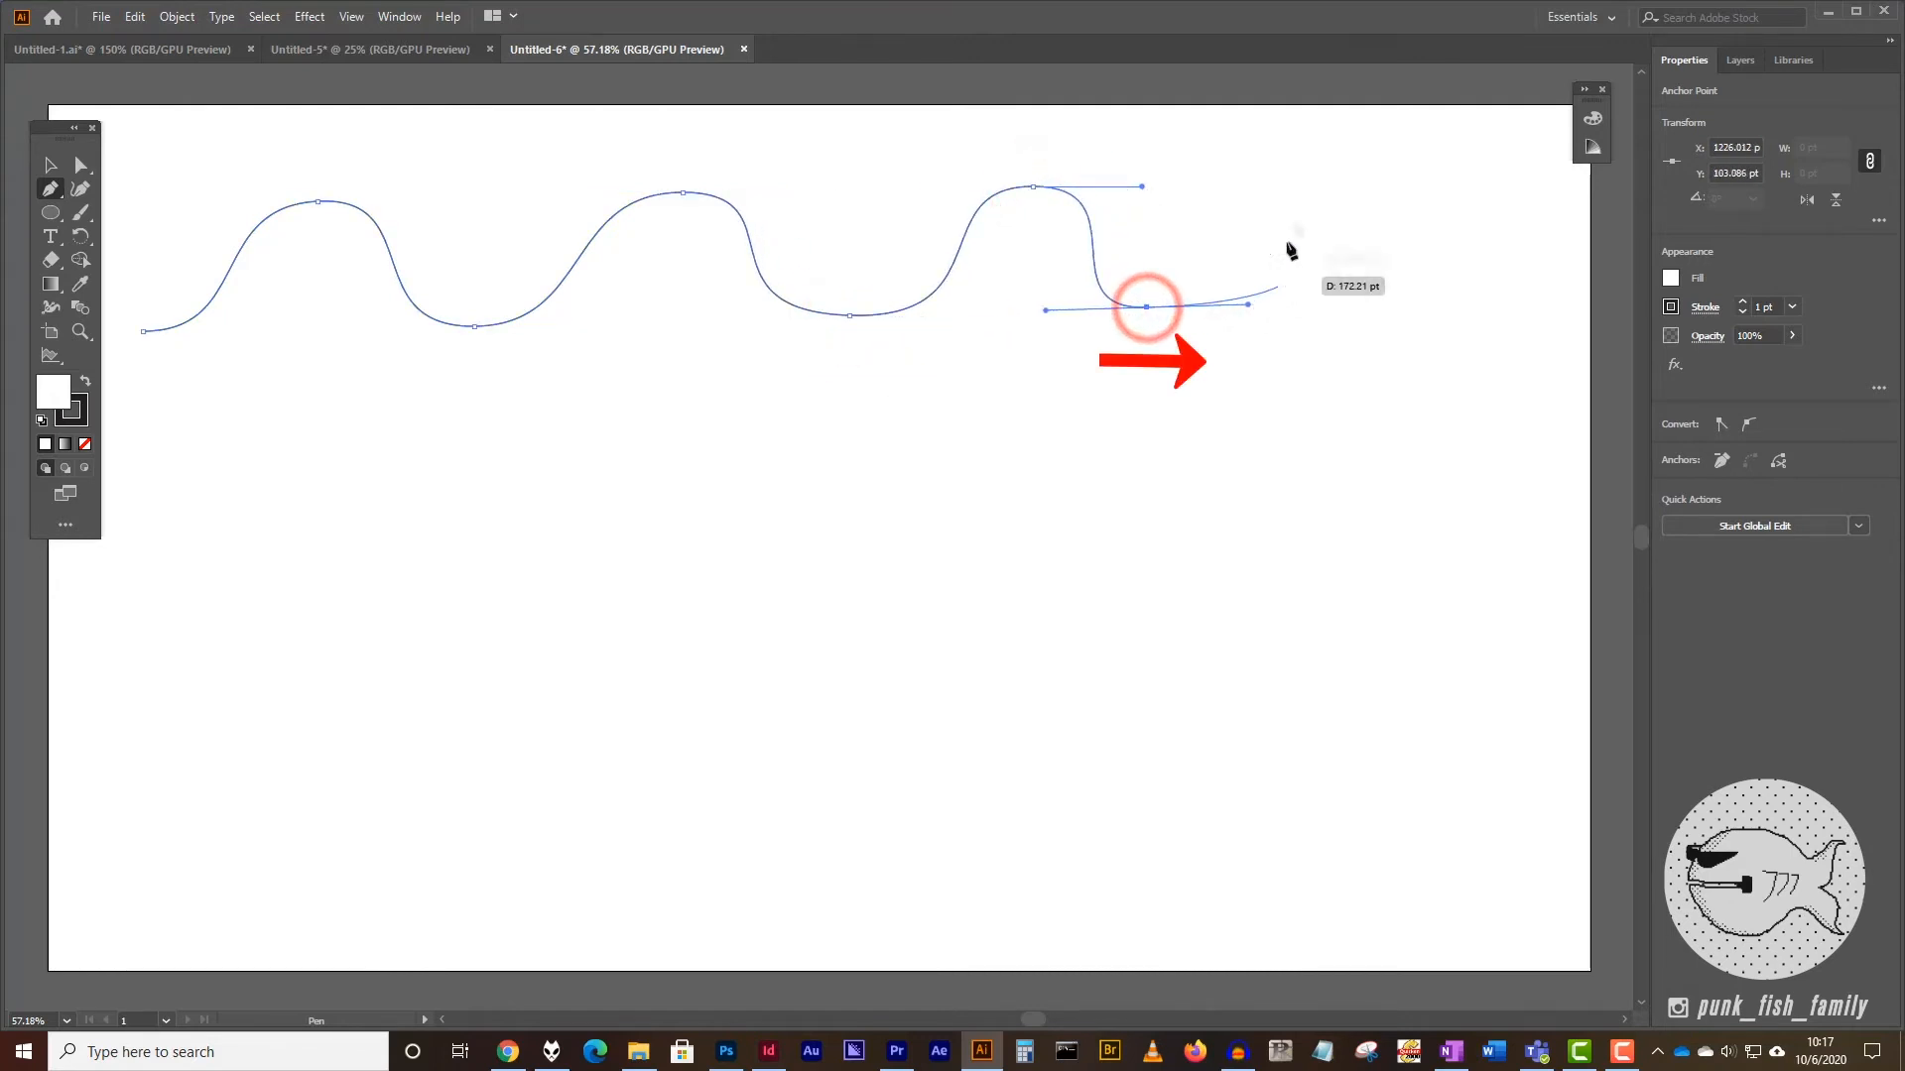
pyautogui.moveTo(1303, 185); pyautogui.dragTo(1417, 181)
pyautogui.moveTo(1418, 303); pyautogui.dragTo(1516, 304)
pyautogui.keyDown('ctrl'); pyautogui.click(1523, 313); pyautogui.keyUp('ctrl')
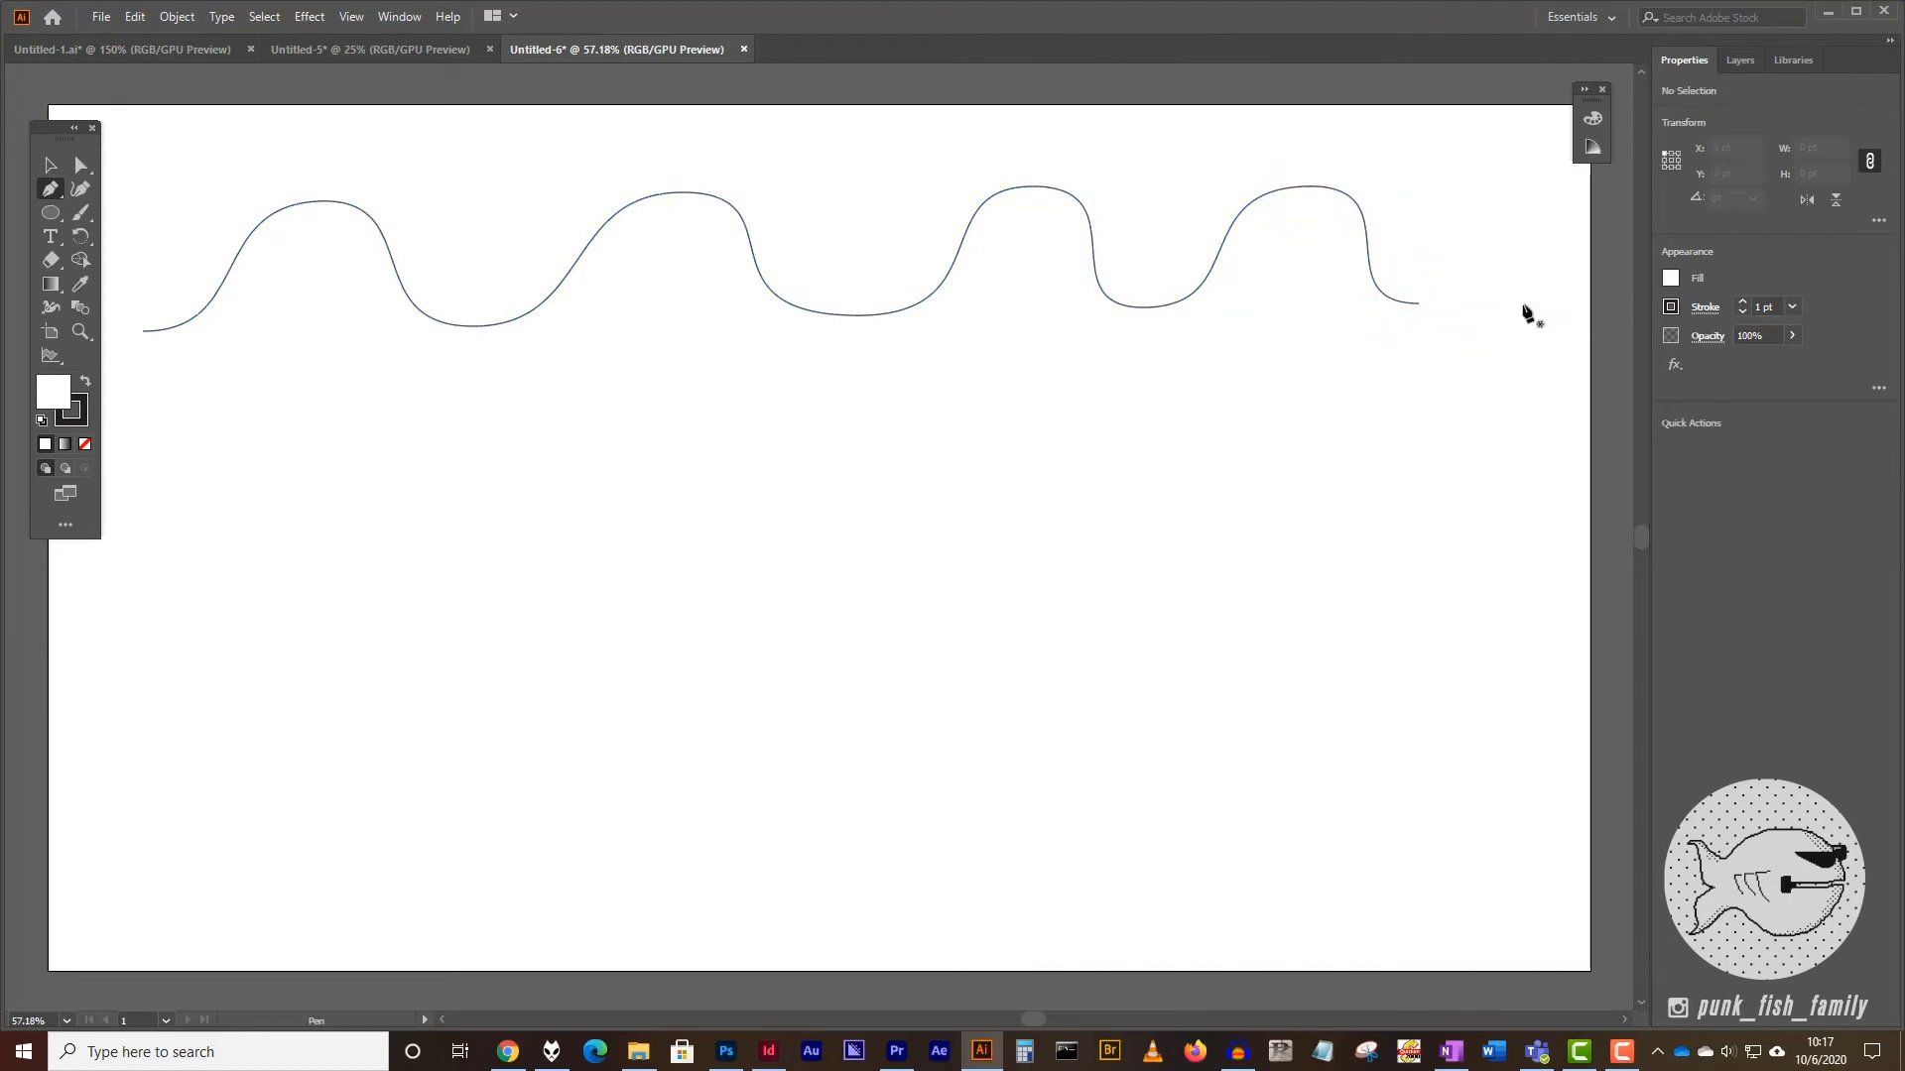
# - Start a new Pen path below the wave, forming two loops by pulling handles rightward at low anchors and leftward at high anchors
pyautogui.click(51, 189)
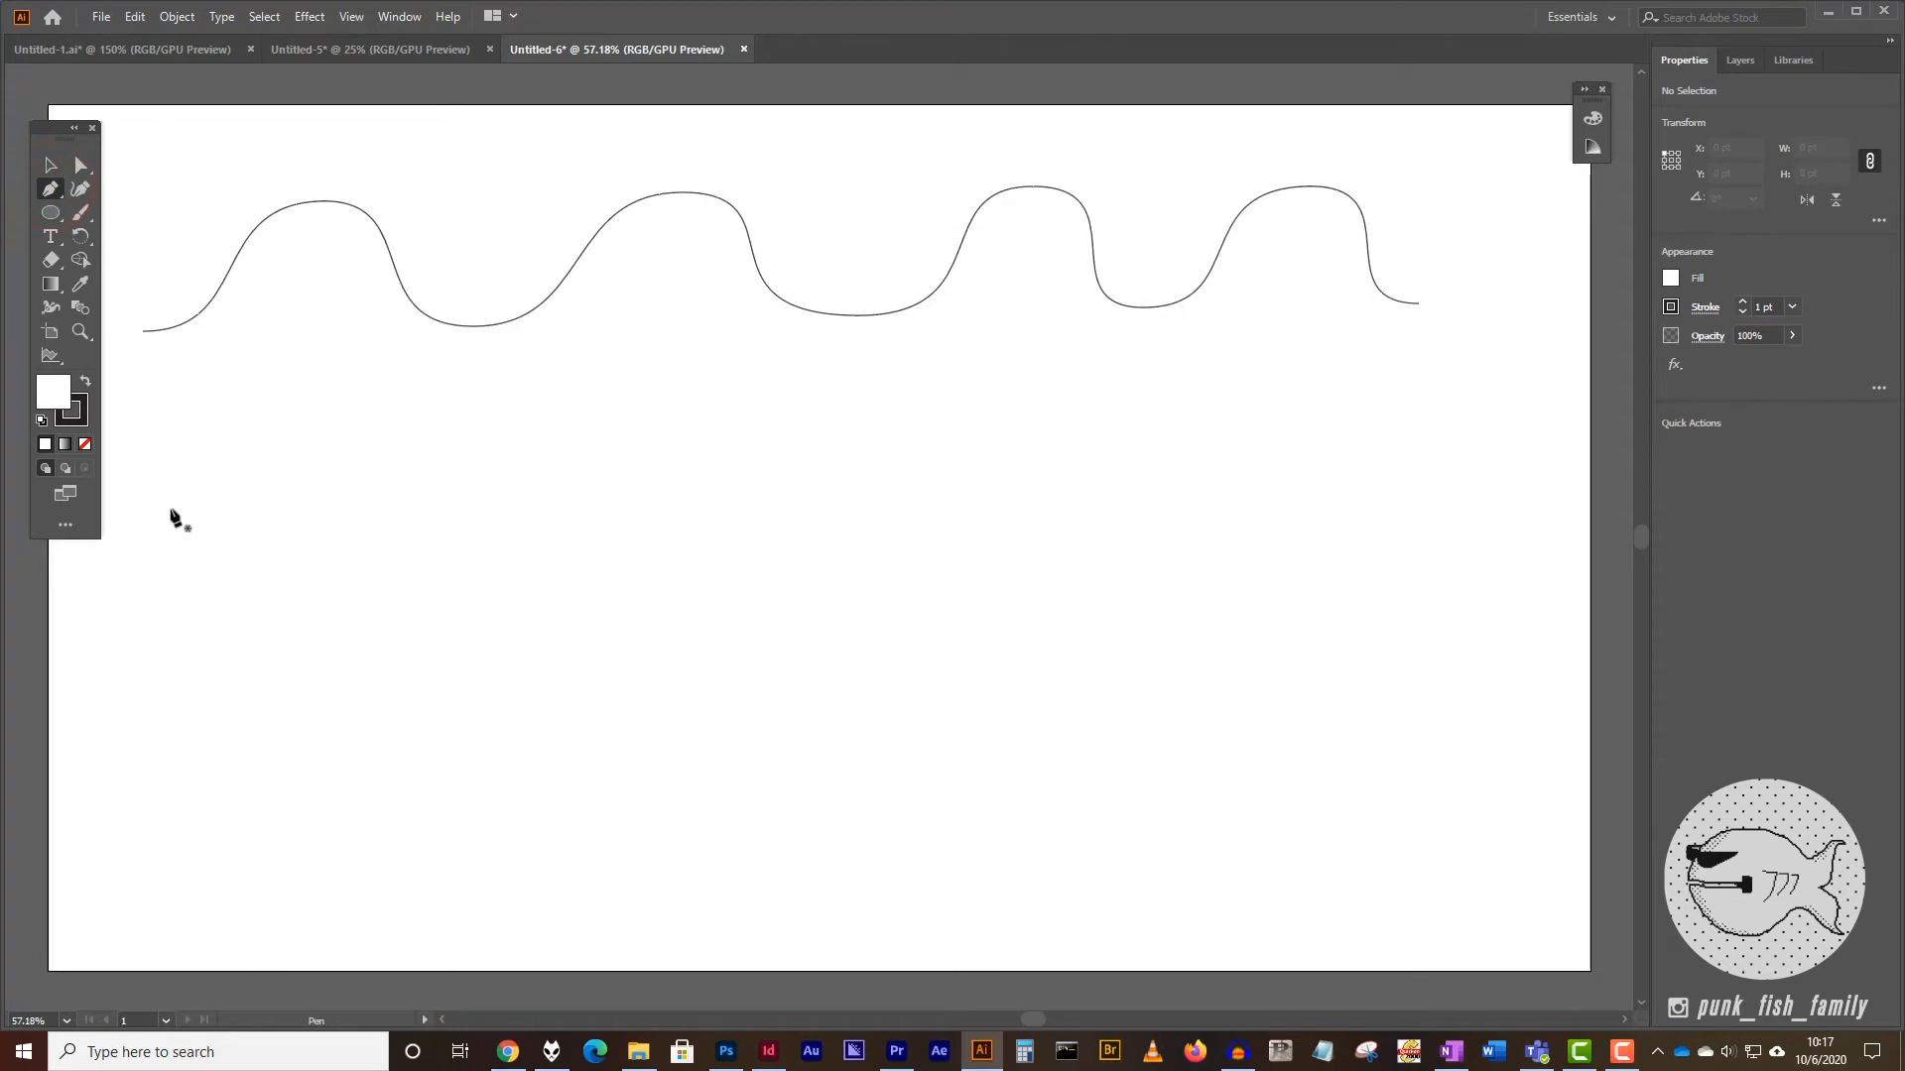
pyautogui.moveTo(153, 512); pyautogui.dragTo(287, 509)
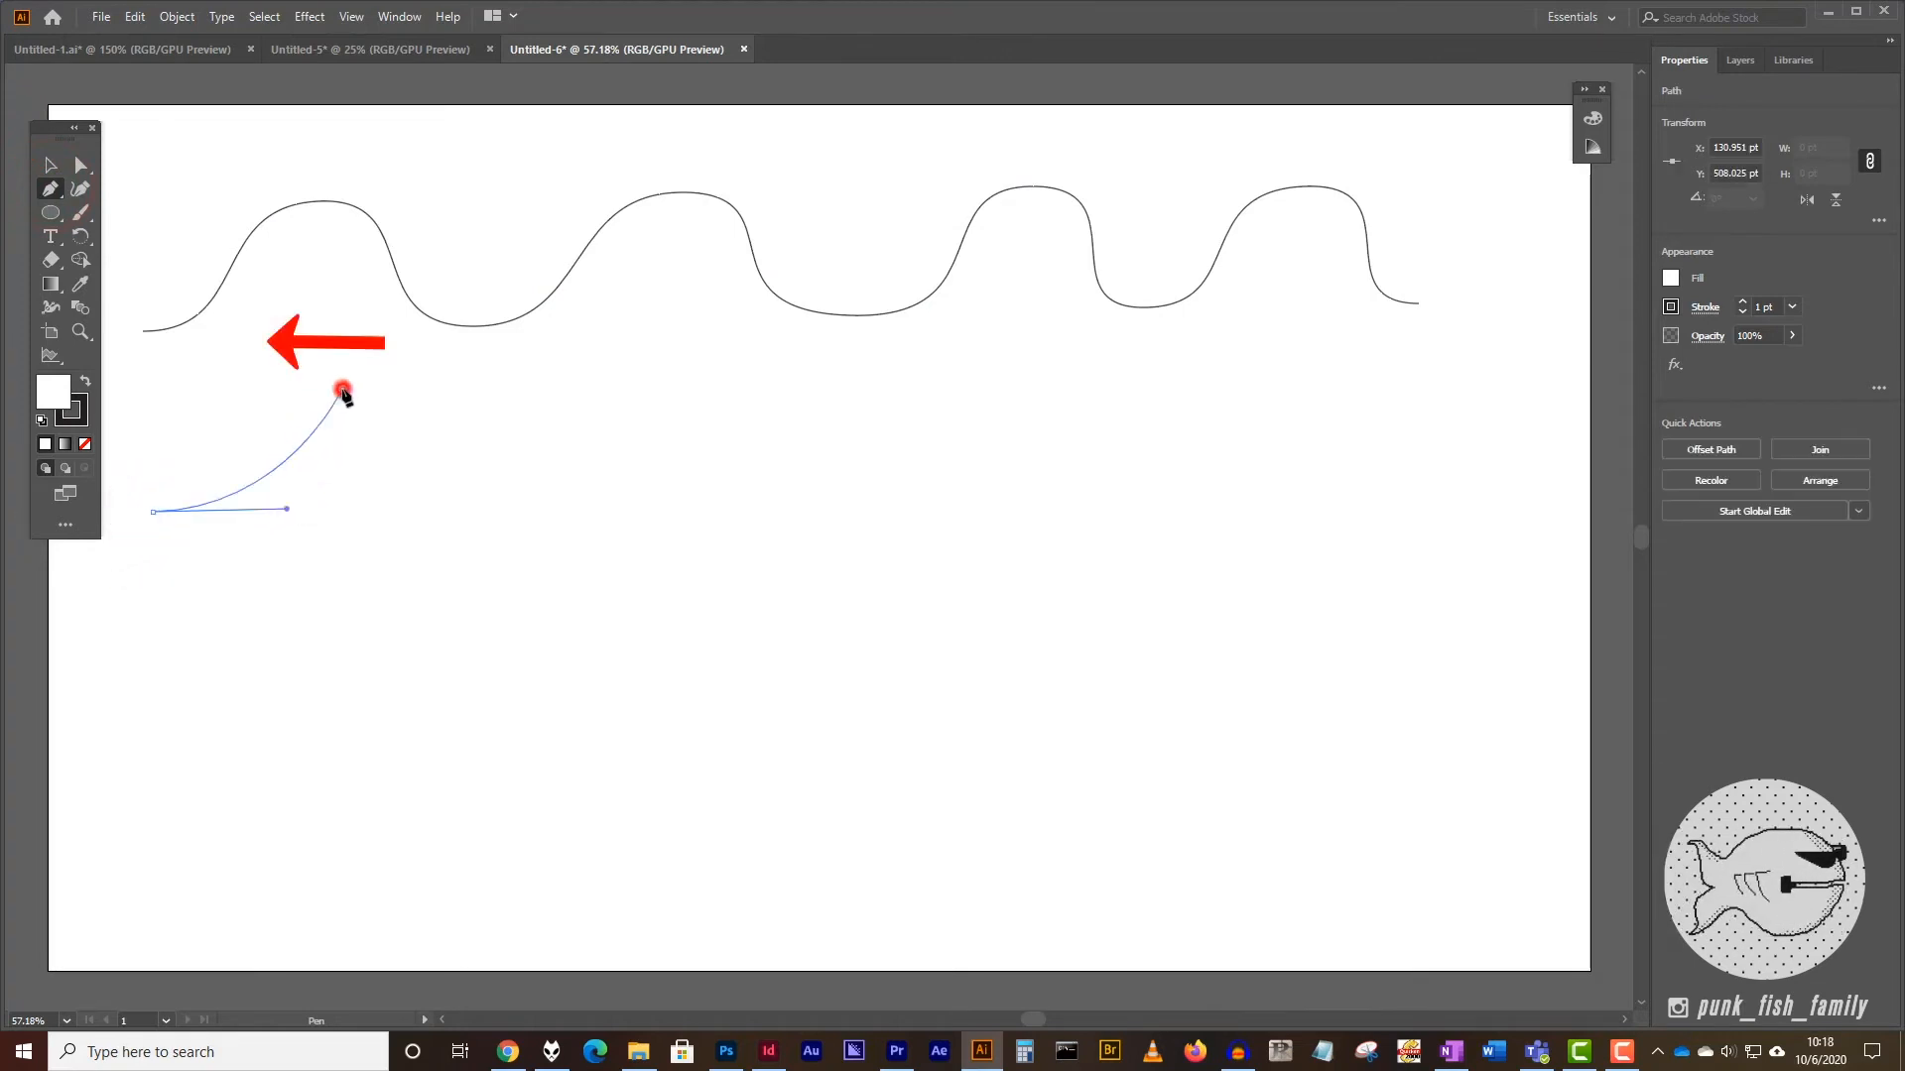
pyautogui.moveTo(343, 389); pyautogui.dragTo(208, 389)
pyautogui.moveTo(519, 512); pyautogui.dragTo(675, 510)
pyautogui.keyDown('ctrl'); pyautogui.click(682, 371); pyautogui.keyUp('ctrl')
pyautogui.moveTo(706, 368); pyautogui.dragTo(550, 375)
pyautogui.moveTo(923, 510); pyautogui.dragTo(1085, 509)
# - Extend the looped path rightward with two more loops, alternating leftward handles at high anchors and rightward handles at low ones, and deselect it
pyautogui.moveTo(1099, 355); pyautogui.dragTo(945, 370)
pyautogui.moveTo(1268, 507); pyautogui.dragTo(1417, 506)
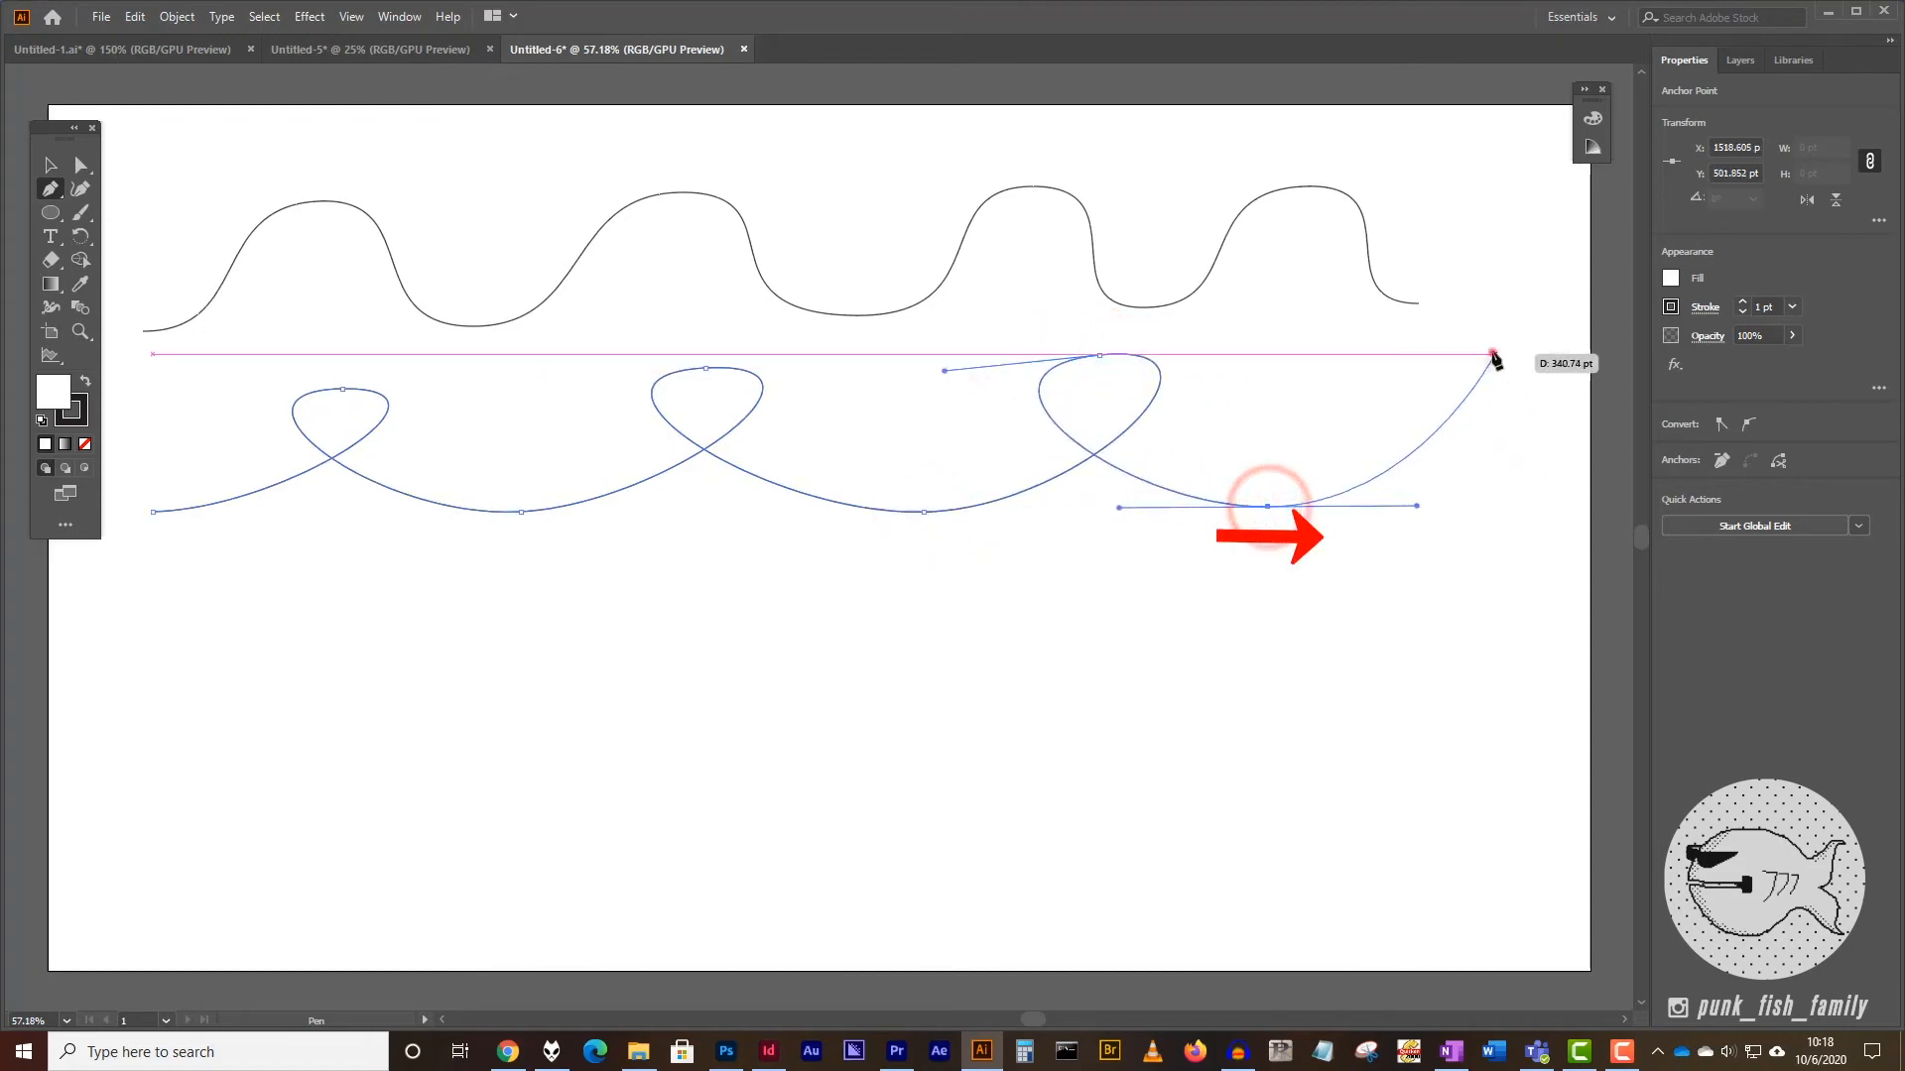
pyautogui.moveTo(1493, 354); pyautogui.dragTo(1333, 360)
pyautogui.moveTo(1525, 504); pyautogui.dragTo(1619, 507)
pyautogui.press('Escape')
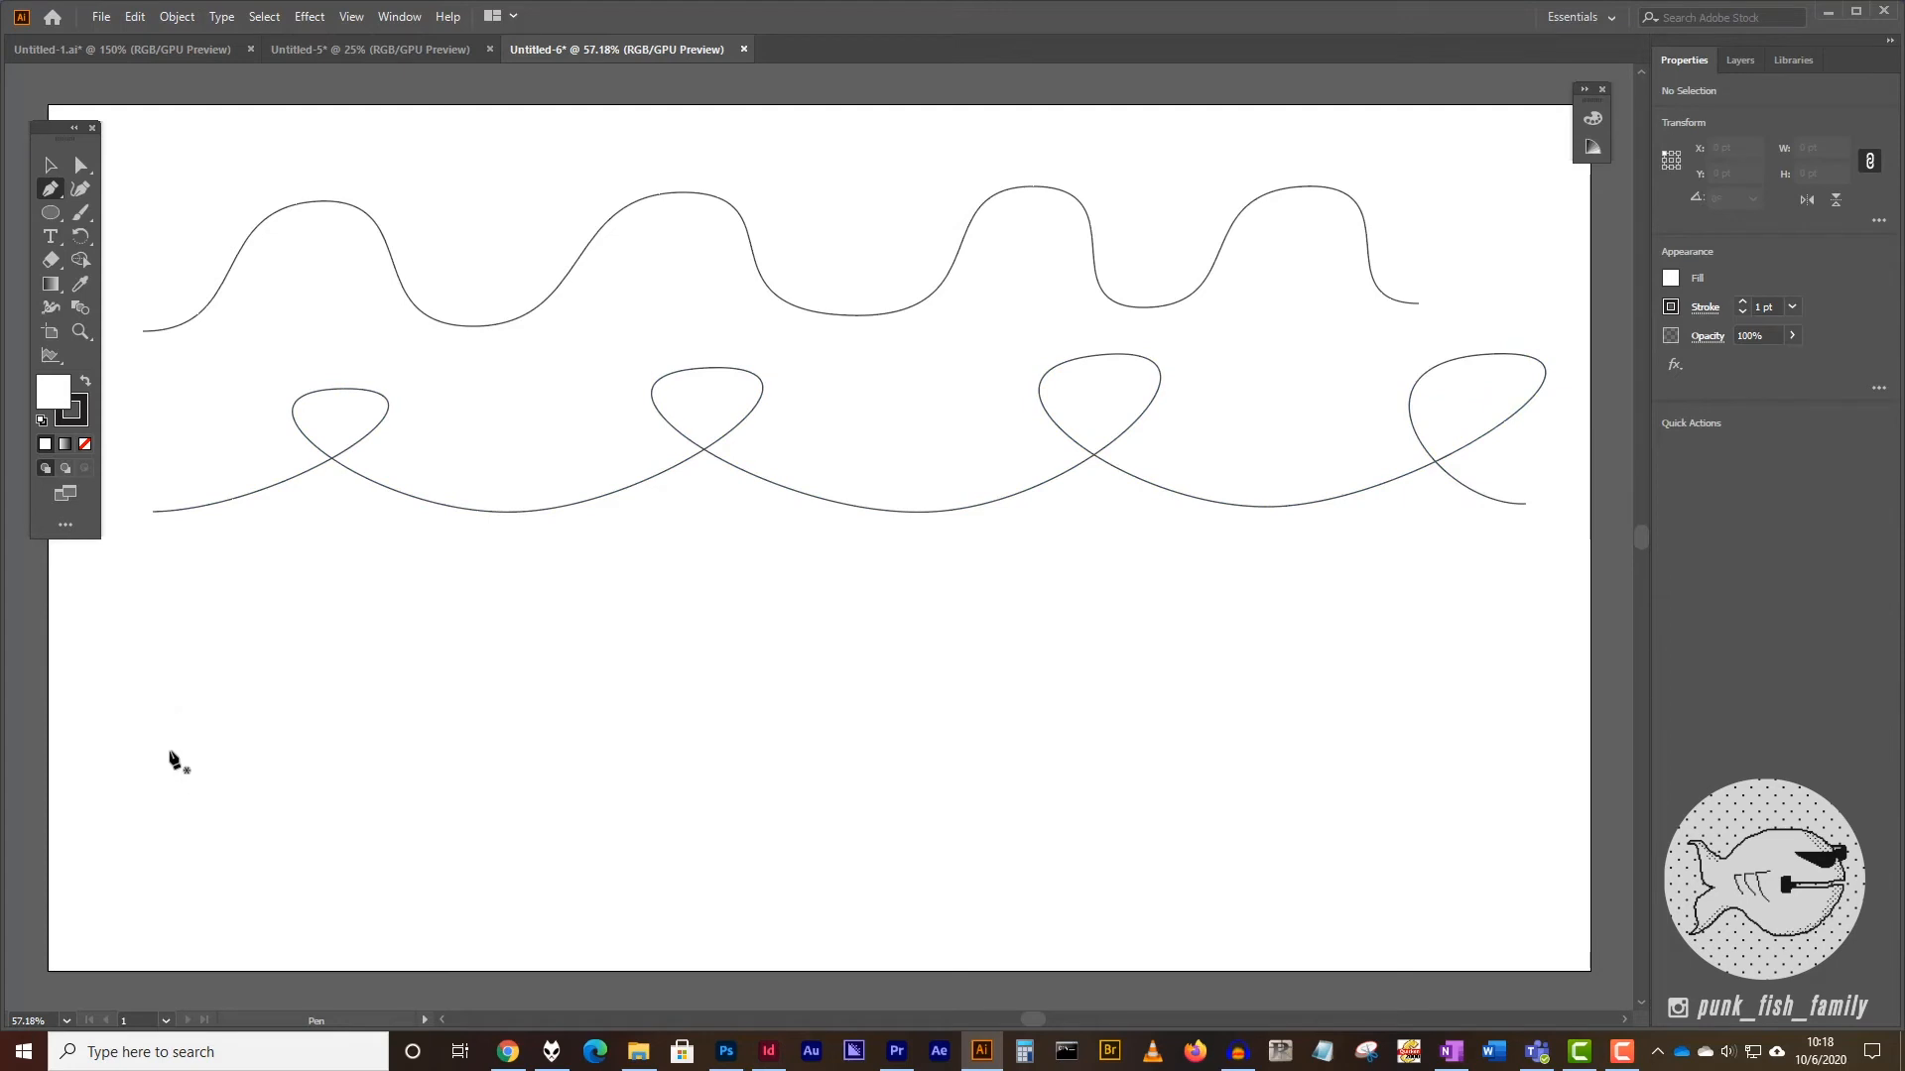
# - Start a third Pen path below the looped one, zigzagging rightward through four anchors with every handle pulled left against the drawing direction
pyautogui.moveTo(182, 724); pyautogui.dragTo(78, 722)
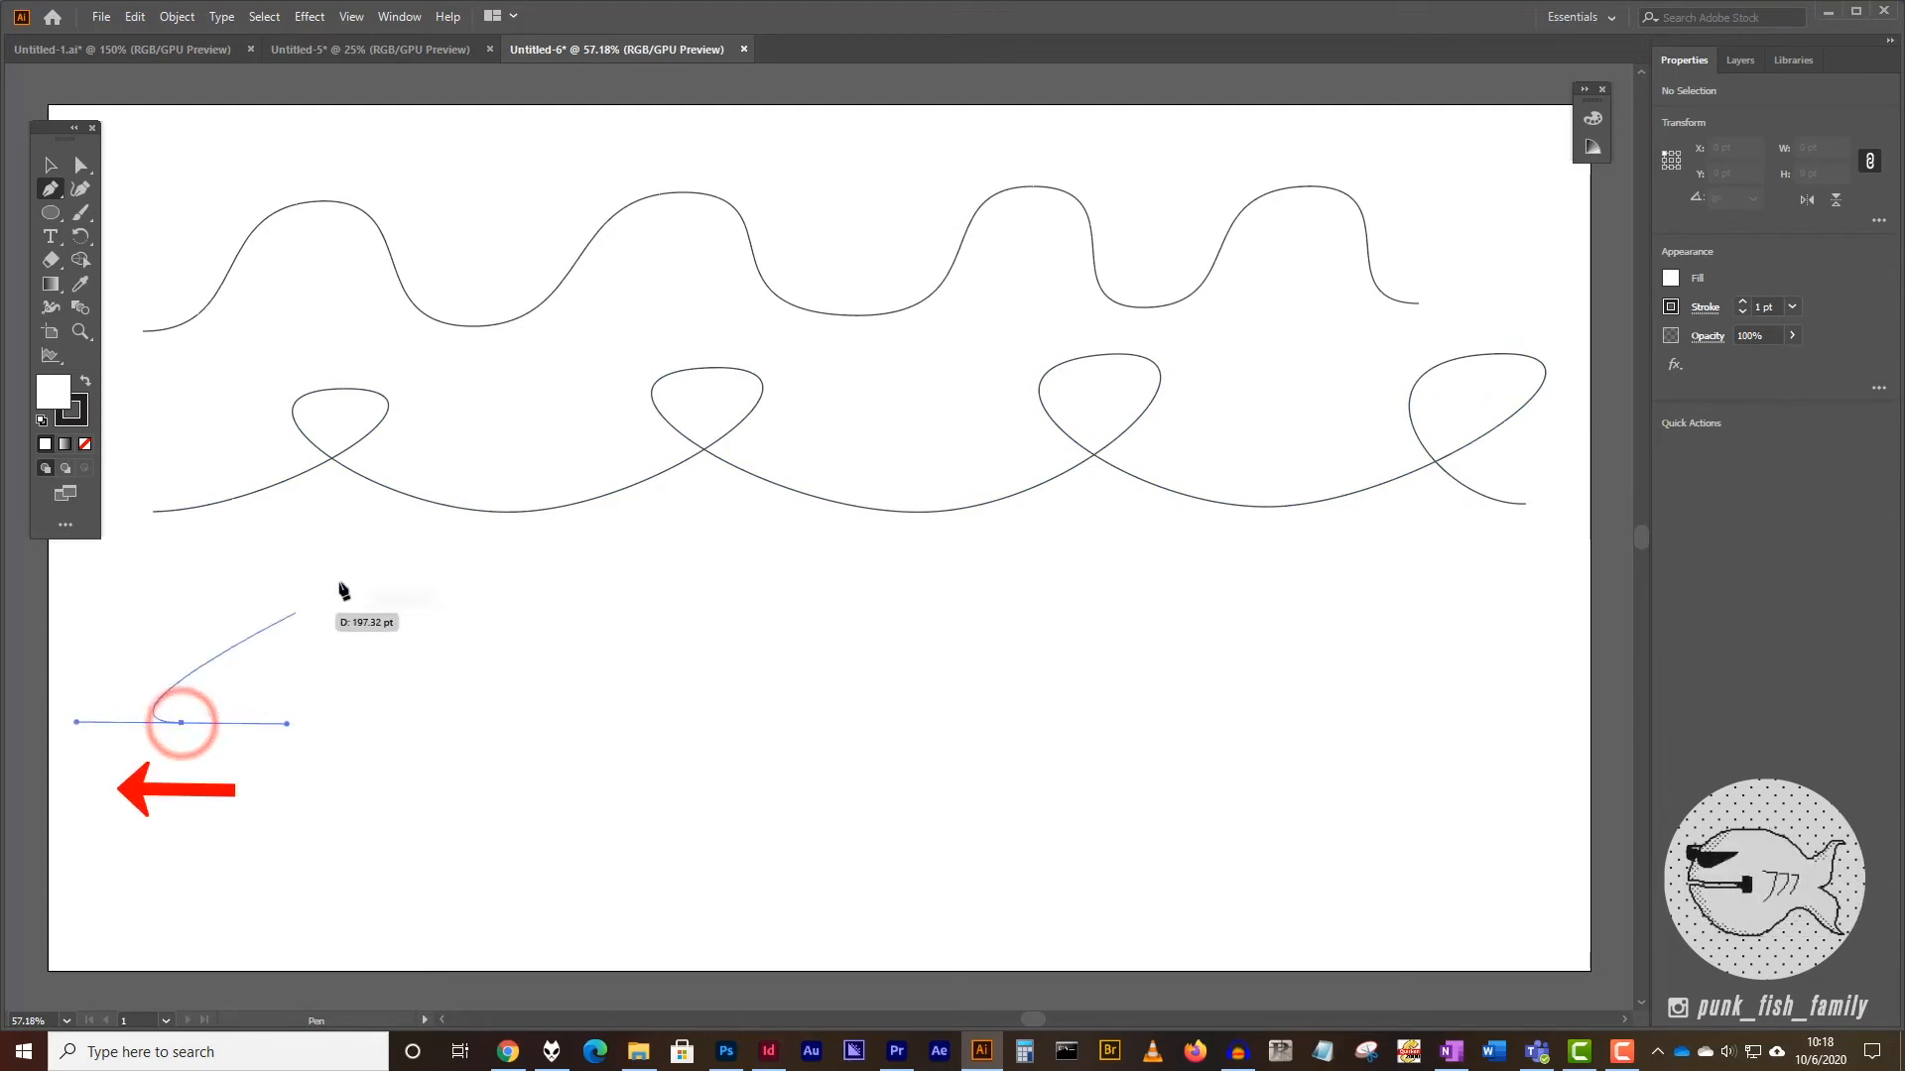
pyautogui.moveTo(393, 597); pyautogui.dragTo(265, 600)
pyautogui.moveTo(586, 723); pyautogui.dragTo(427, 735)
pyautogui.moveTo(764, 567); pyautogui.dragTo(618, 571)
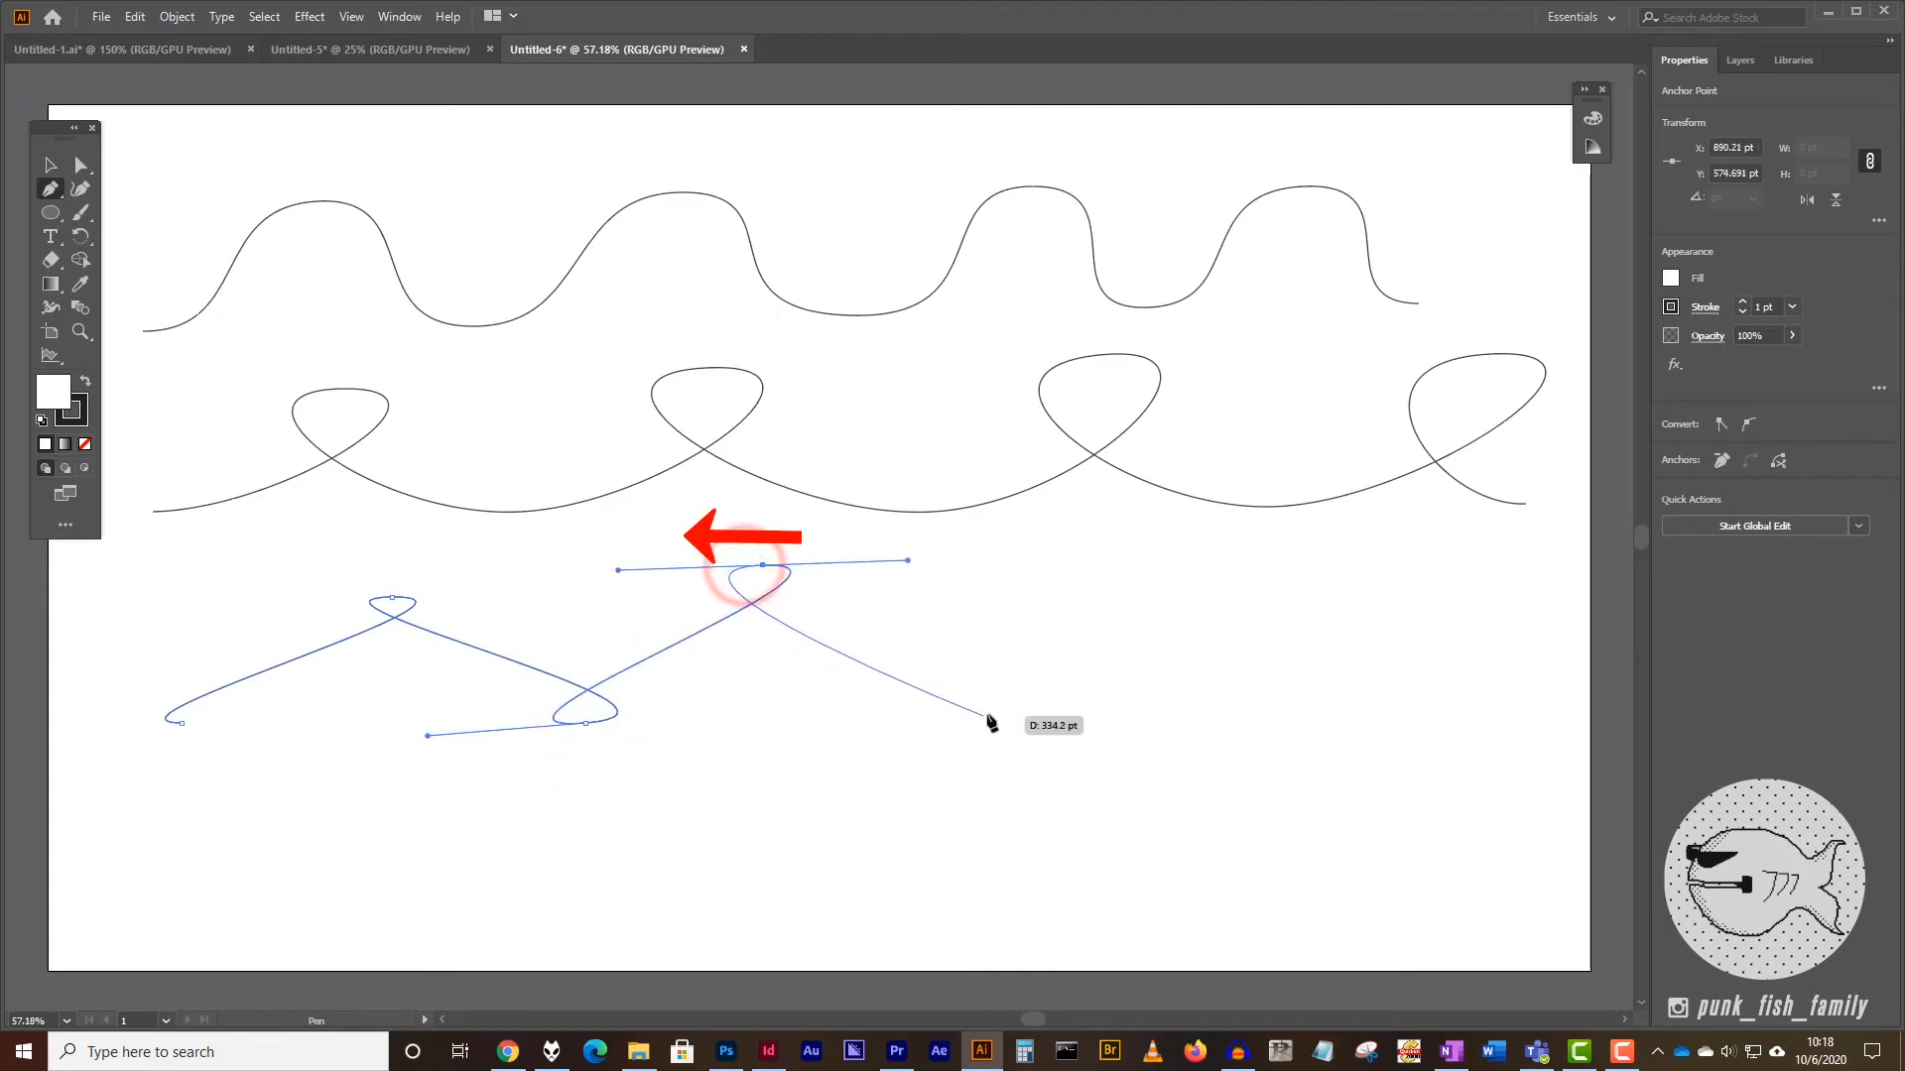
# - Continue the zigzag path to the artboard's right side with four more low and high anchors, pulling each handle leftward, and deselect it
pyautogui.moveTo(981, 713); pyautogui.dragTo(831, 723)
pyautogui.moveTo(1159, 586); pyautogui.dragTo(1009, 587)
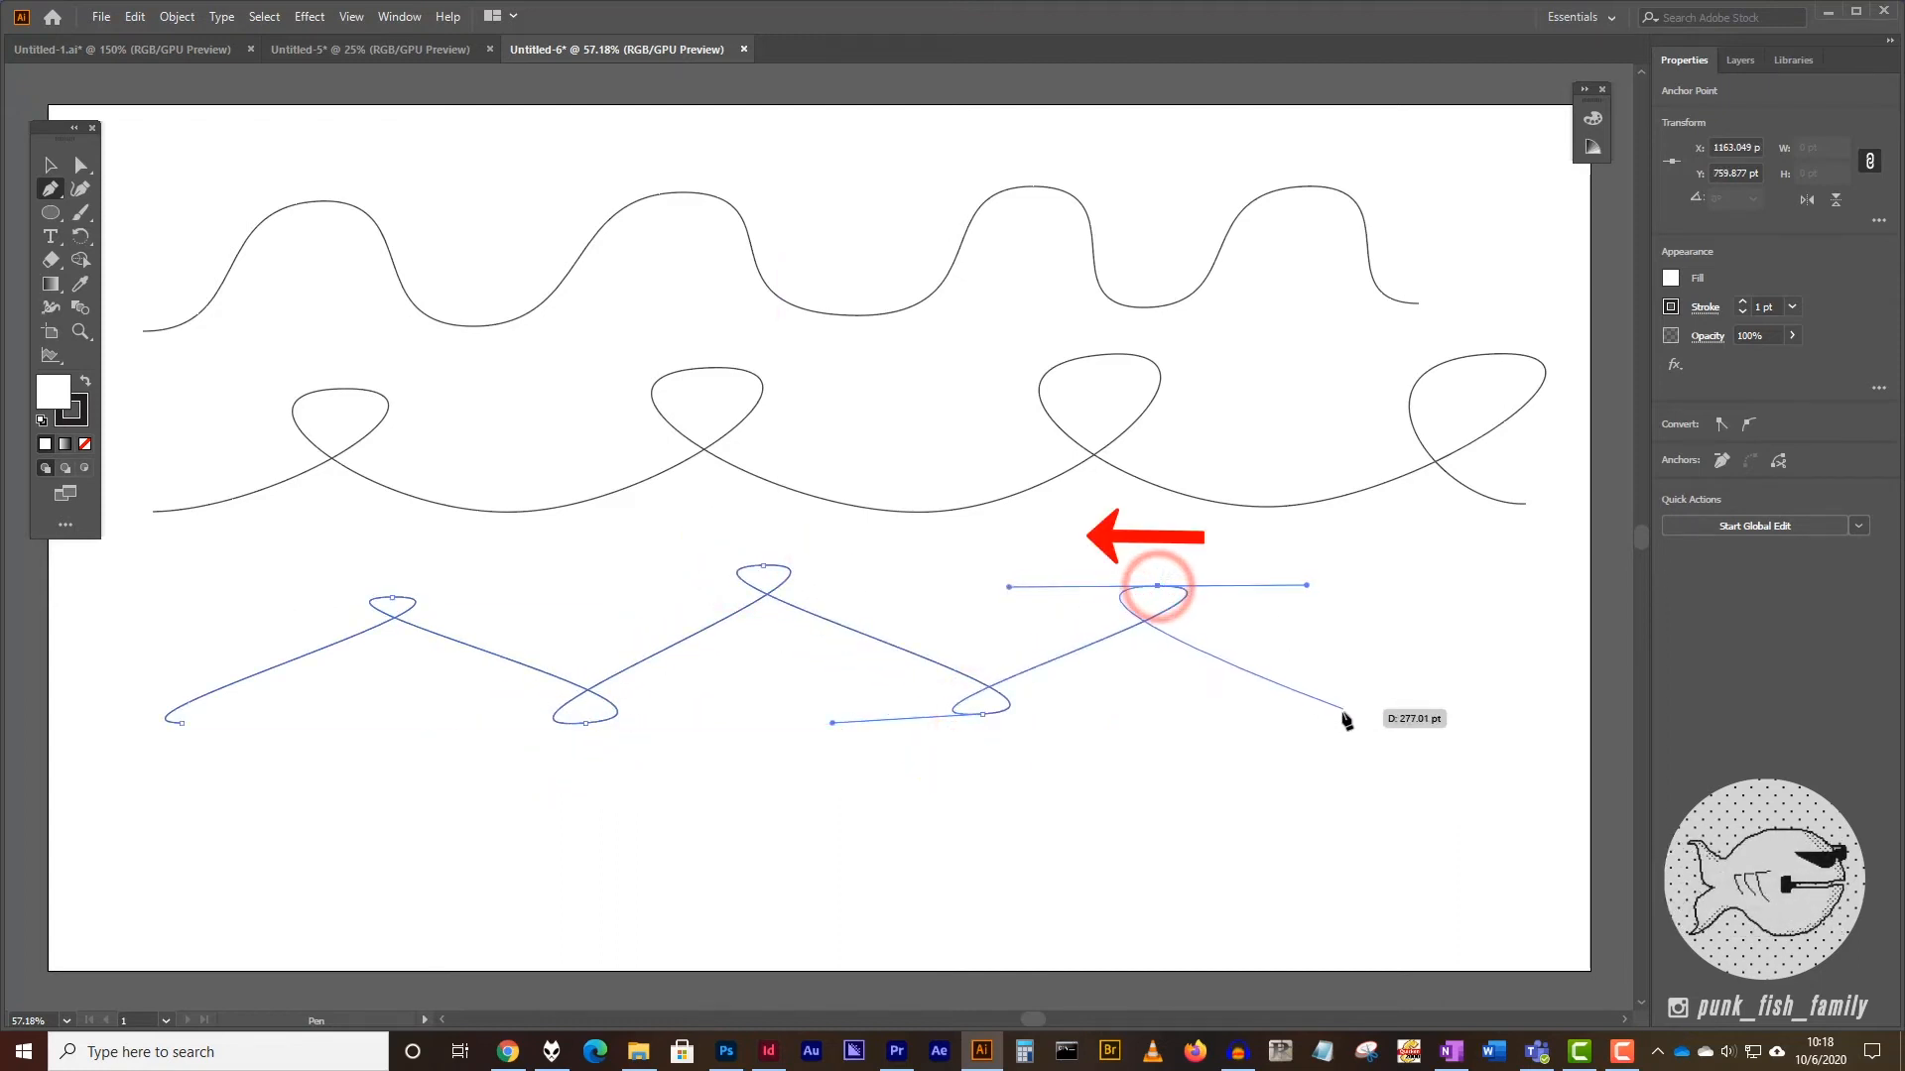
pyautogui.moveTo(1370, 700); pyautogui.dragTo(1244, 711)
pyautogui.moveTo(1531, 588); pyautogui.dragTo(1382, 595)
pyautogui.press('Escape')
# - Delete the two looped paths beneath the wave and move the remaining wave down toward the middle of the artboard
pyautogui.click(51, 165)
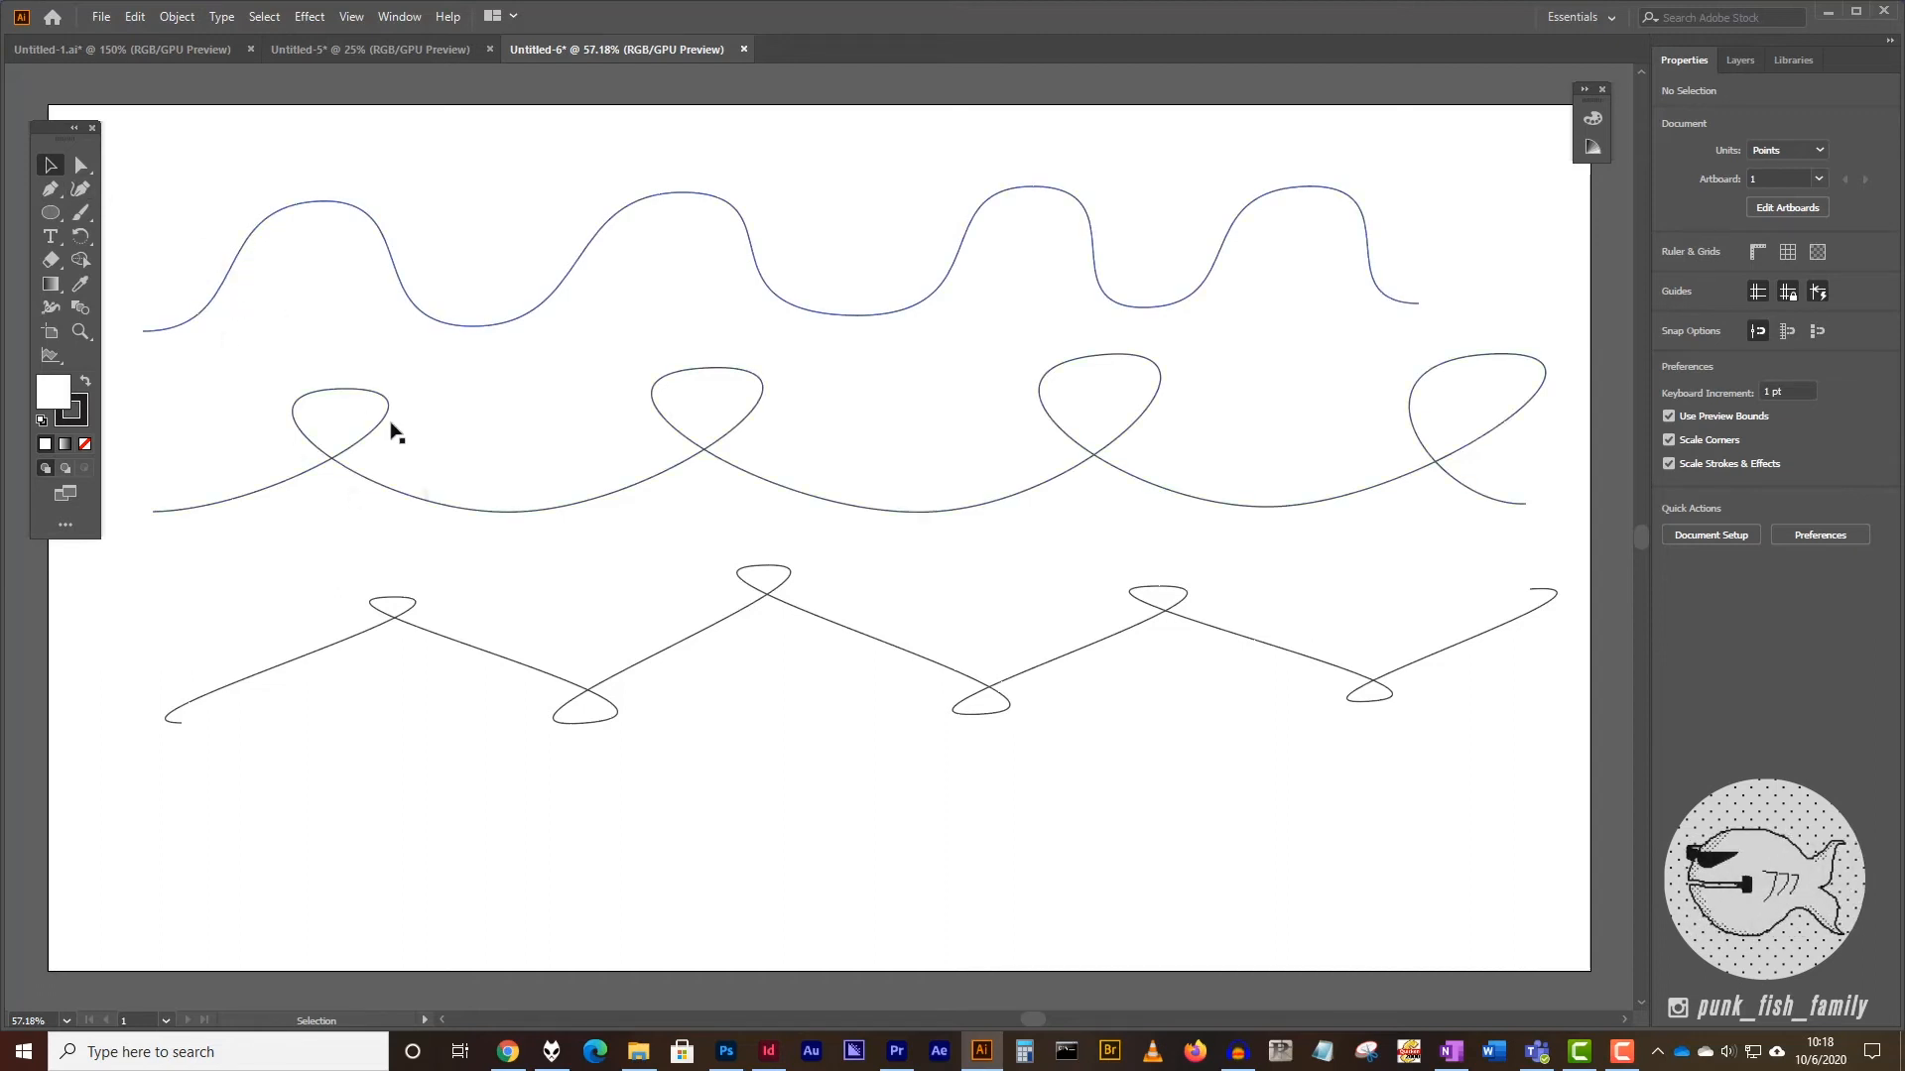
pyautogui.moveTo(204, 411); pyautogui.dragTo(1445, 740)
pyautogui.press('Delete')
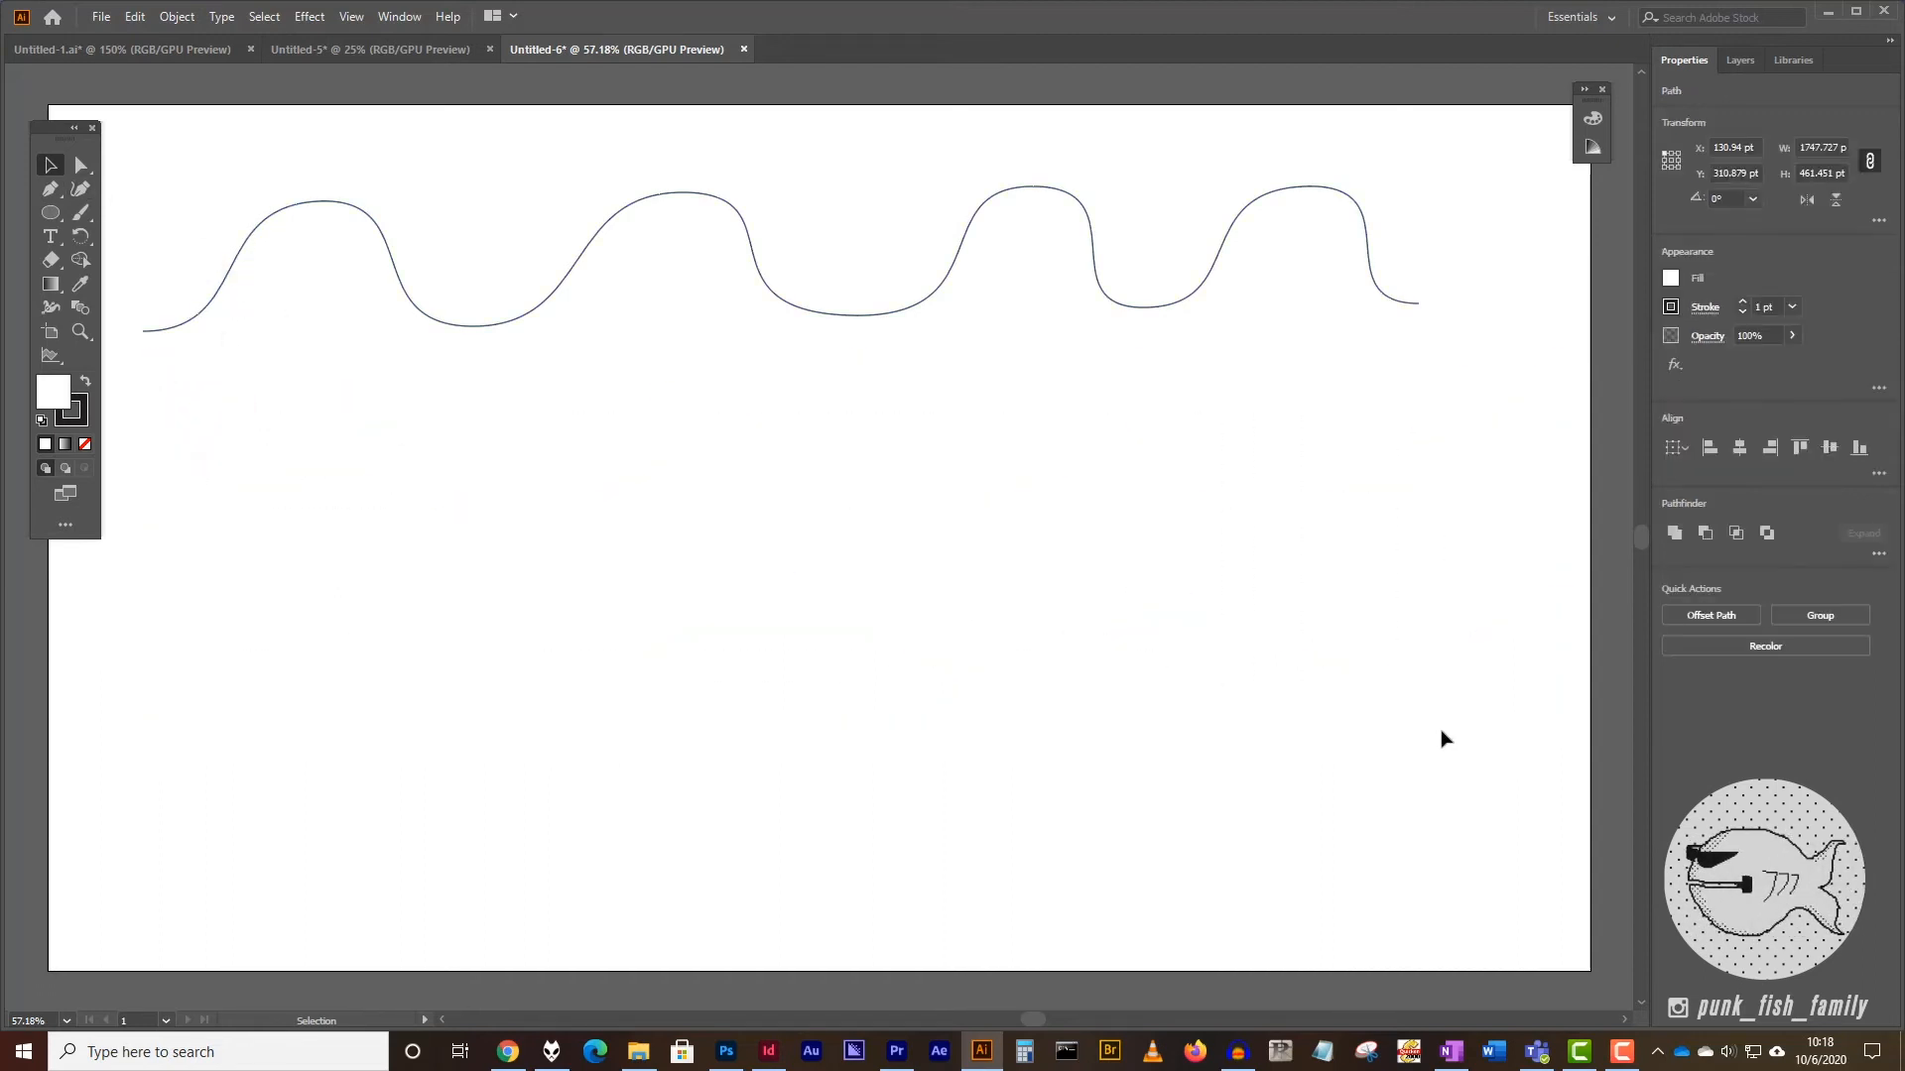
pyautogui.moveTo(811, 311); pyautogui.dragTo(826, 496)
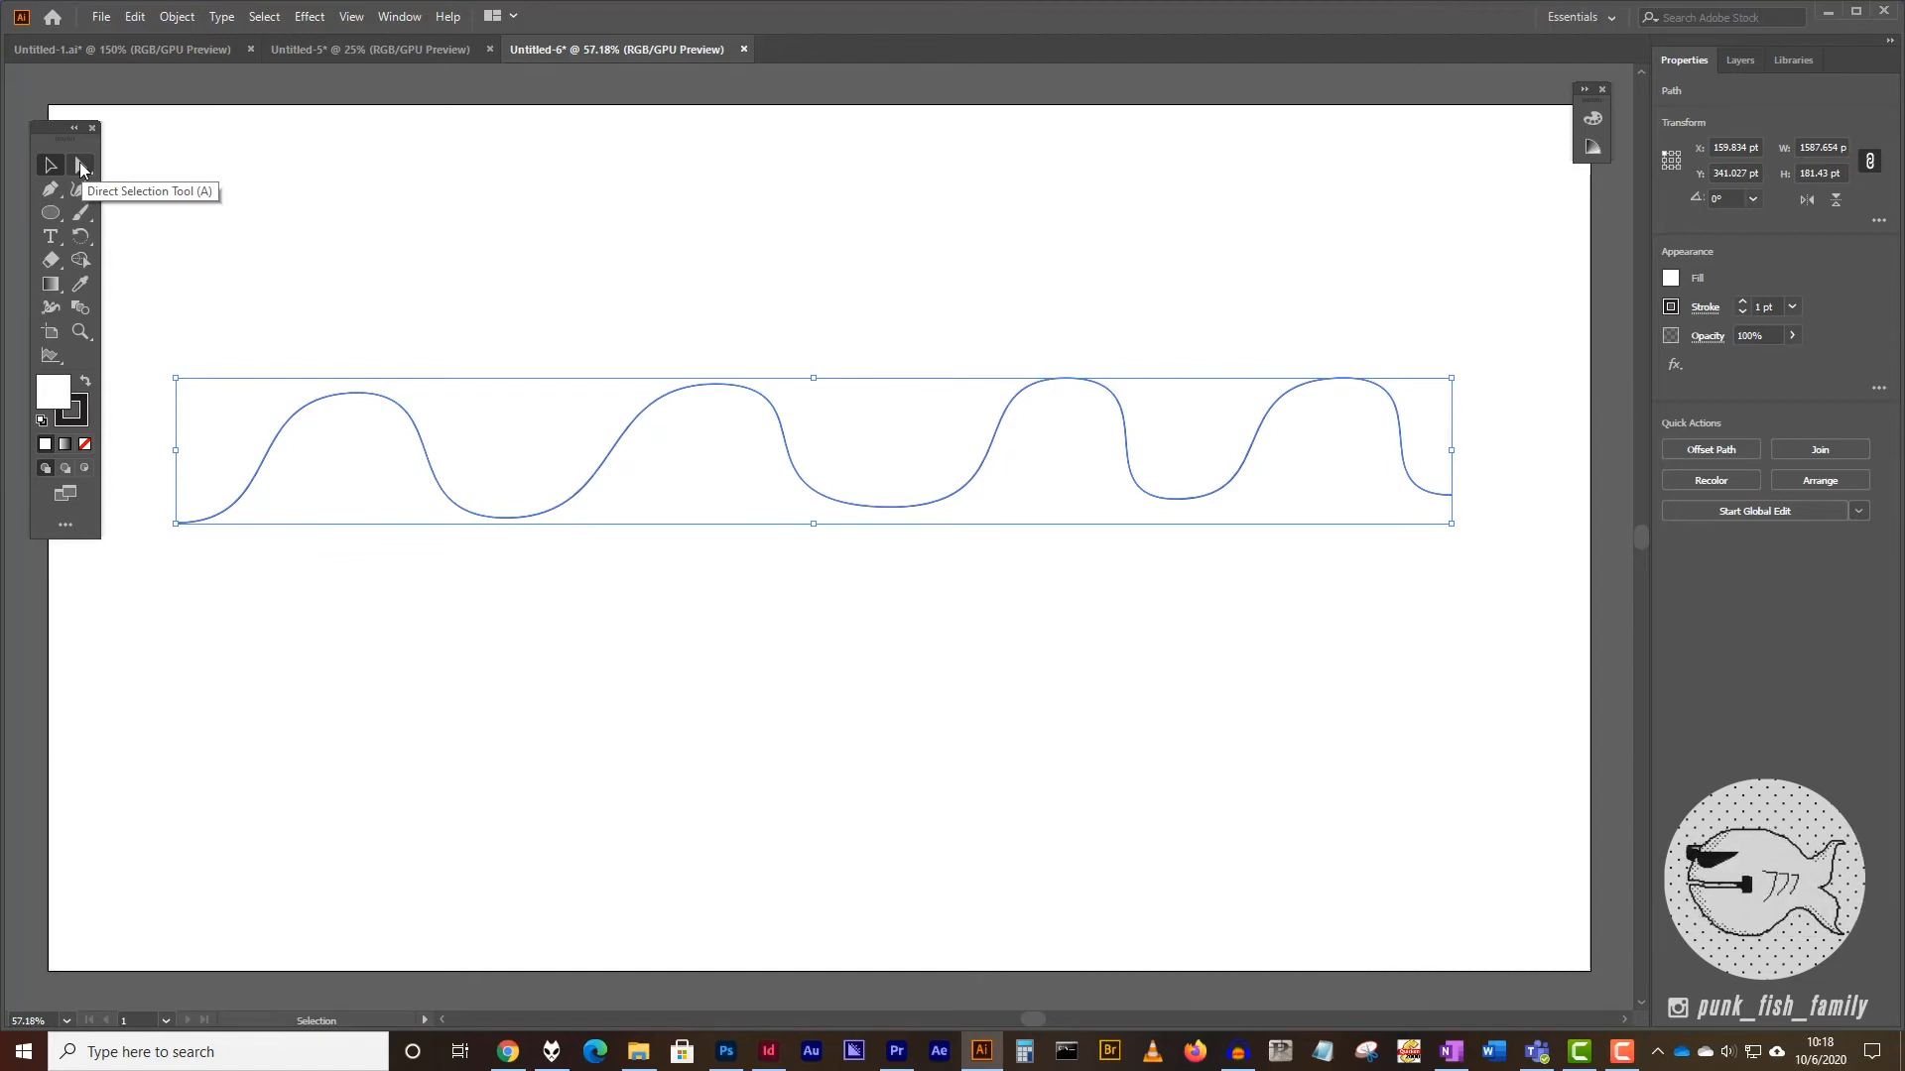
# - Deselect the wave and use the Direct Selection tool to select only the first crest's anchor point, showing its direction handles
pyautogui.click(81, 165)
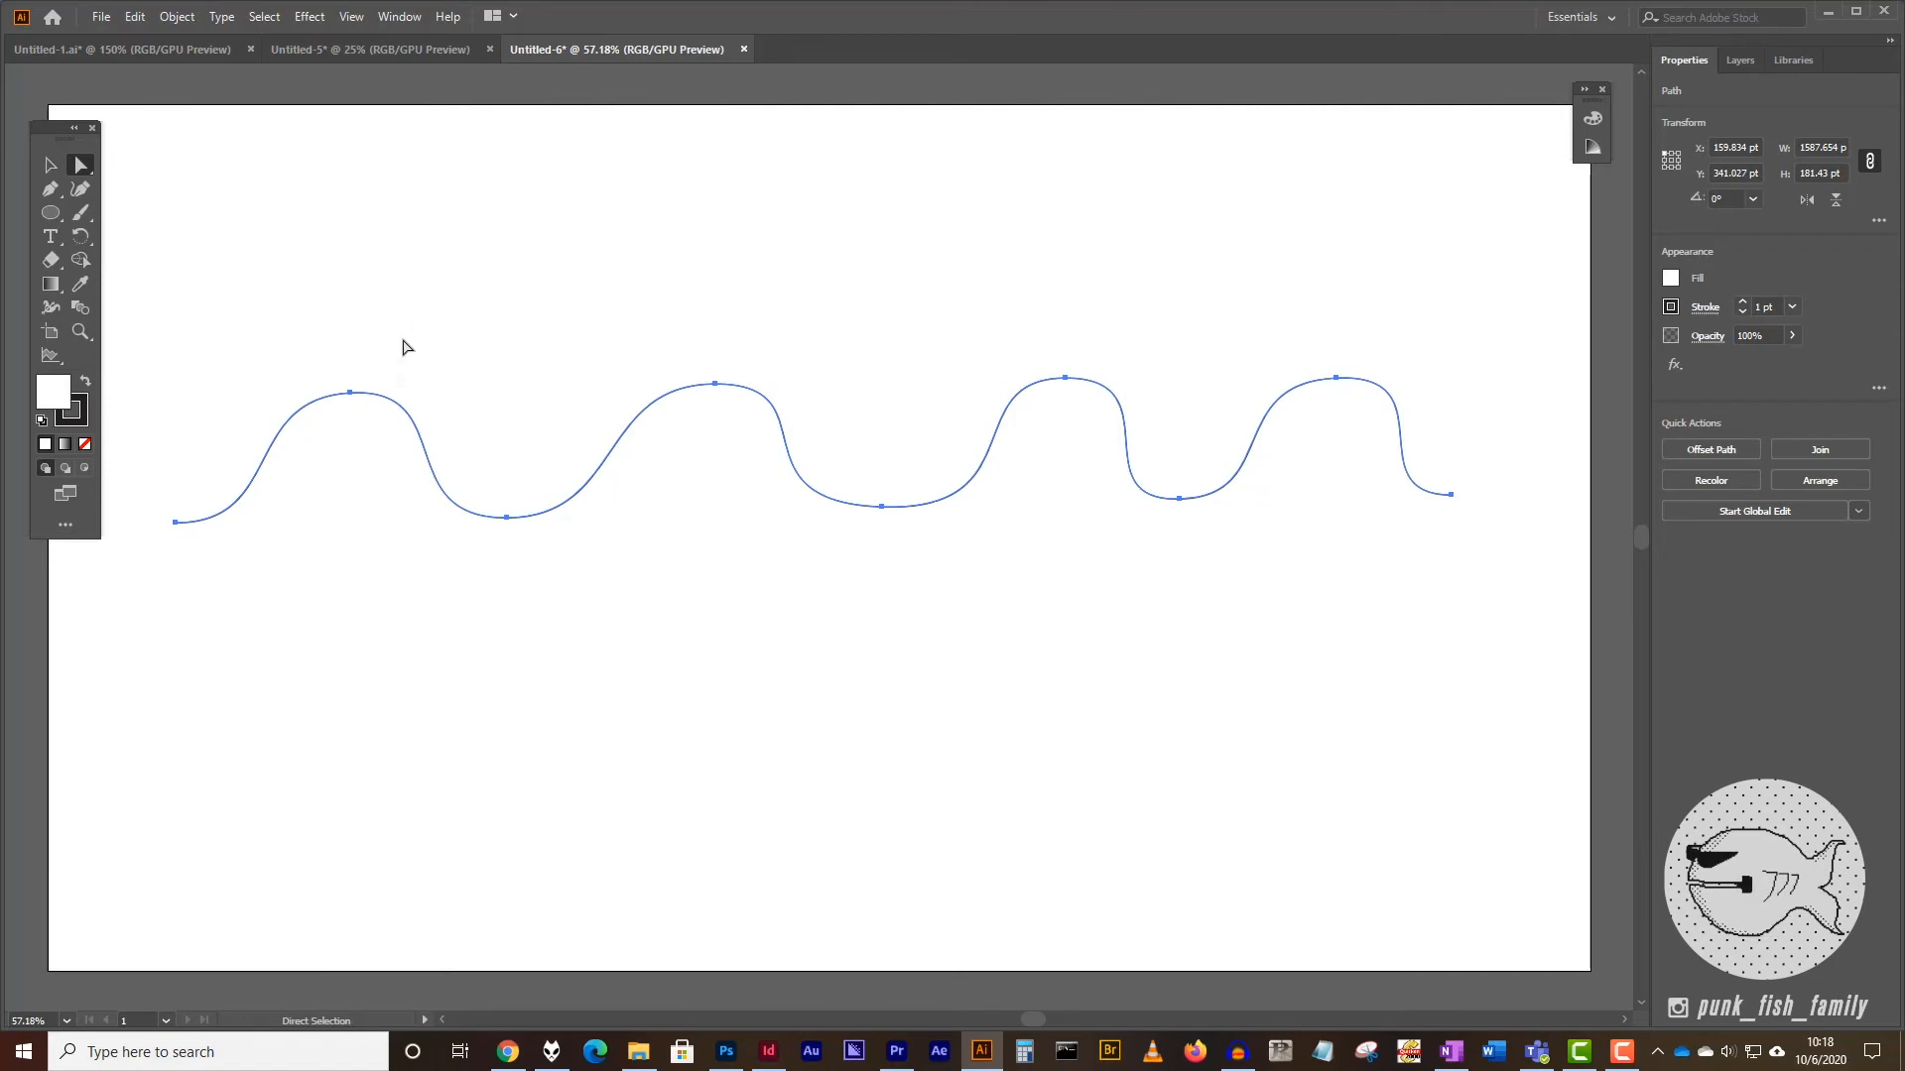
pyautogui.click(395, 551)
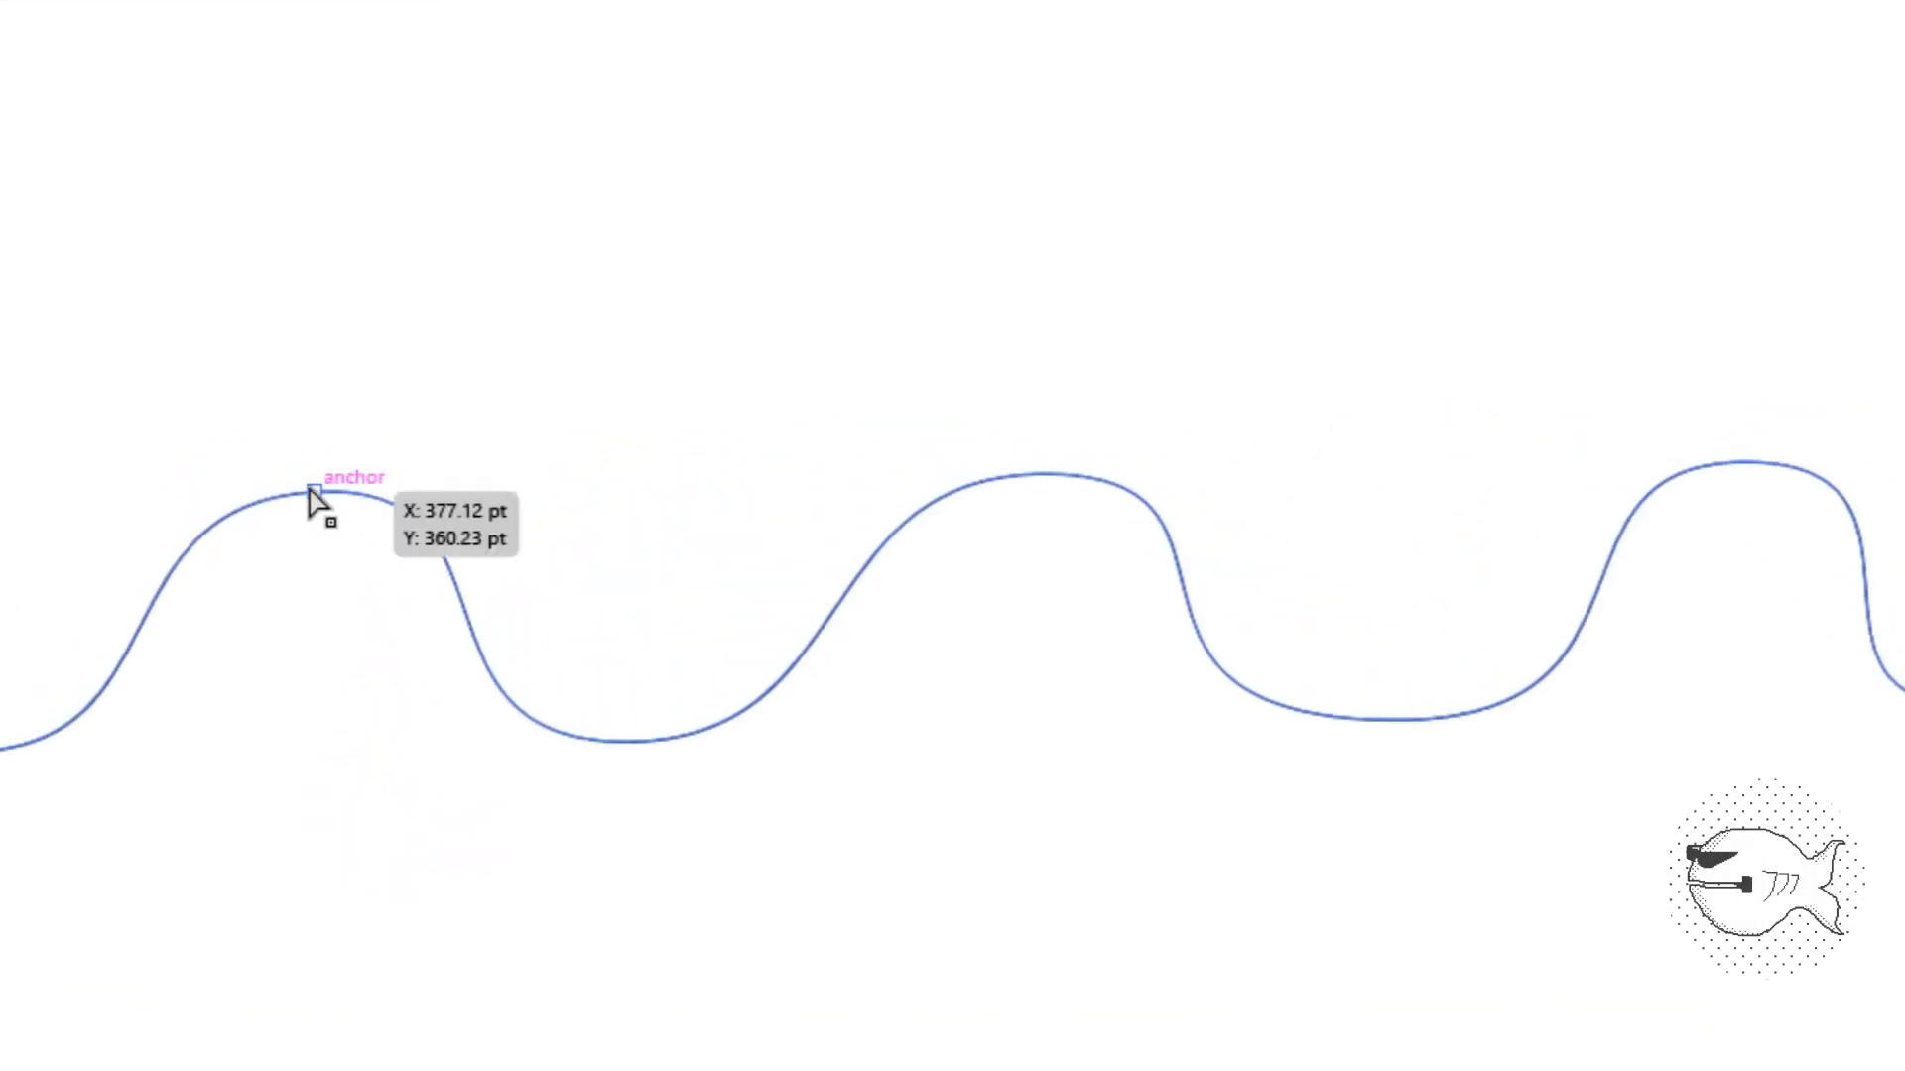
pyautogui.click(360, 394)
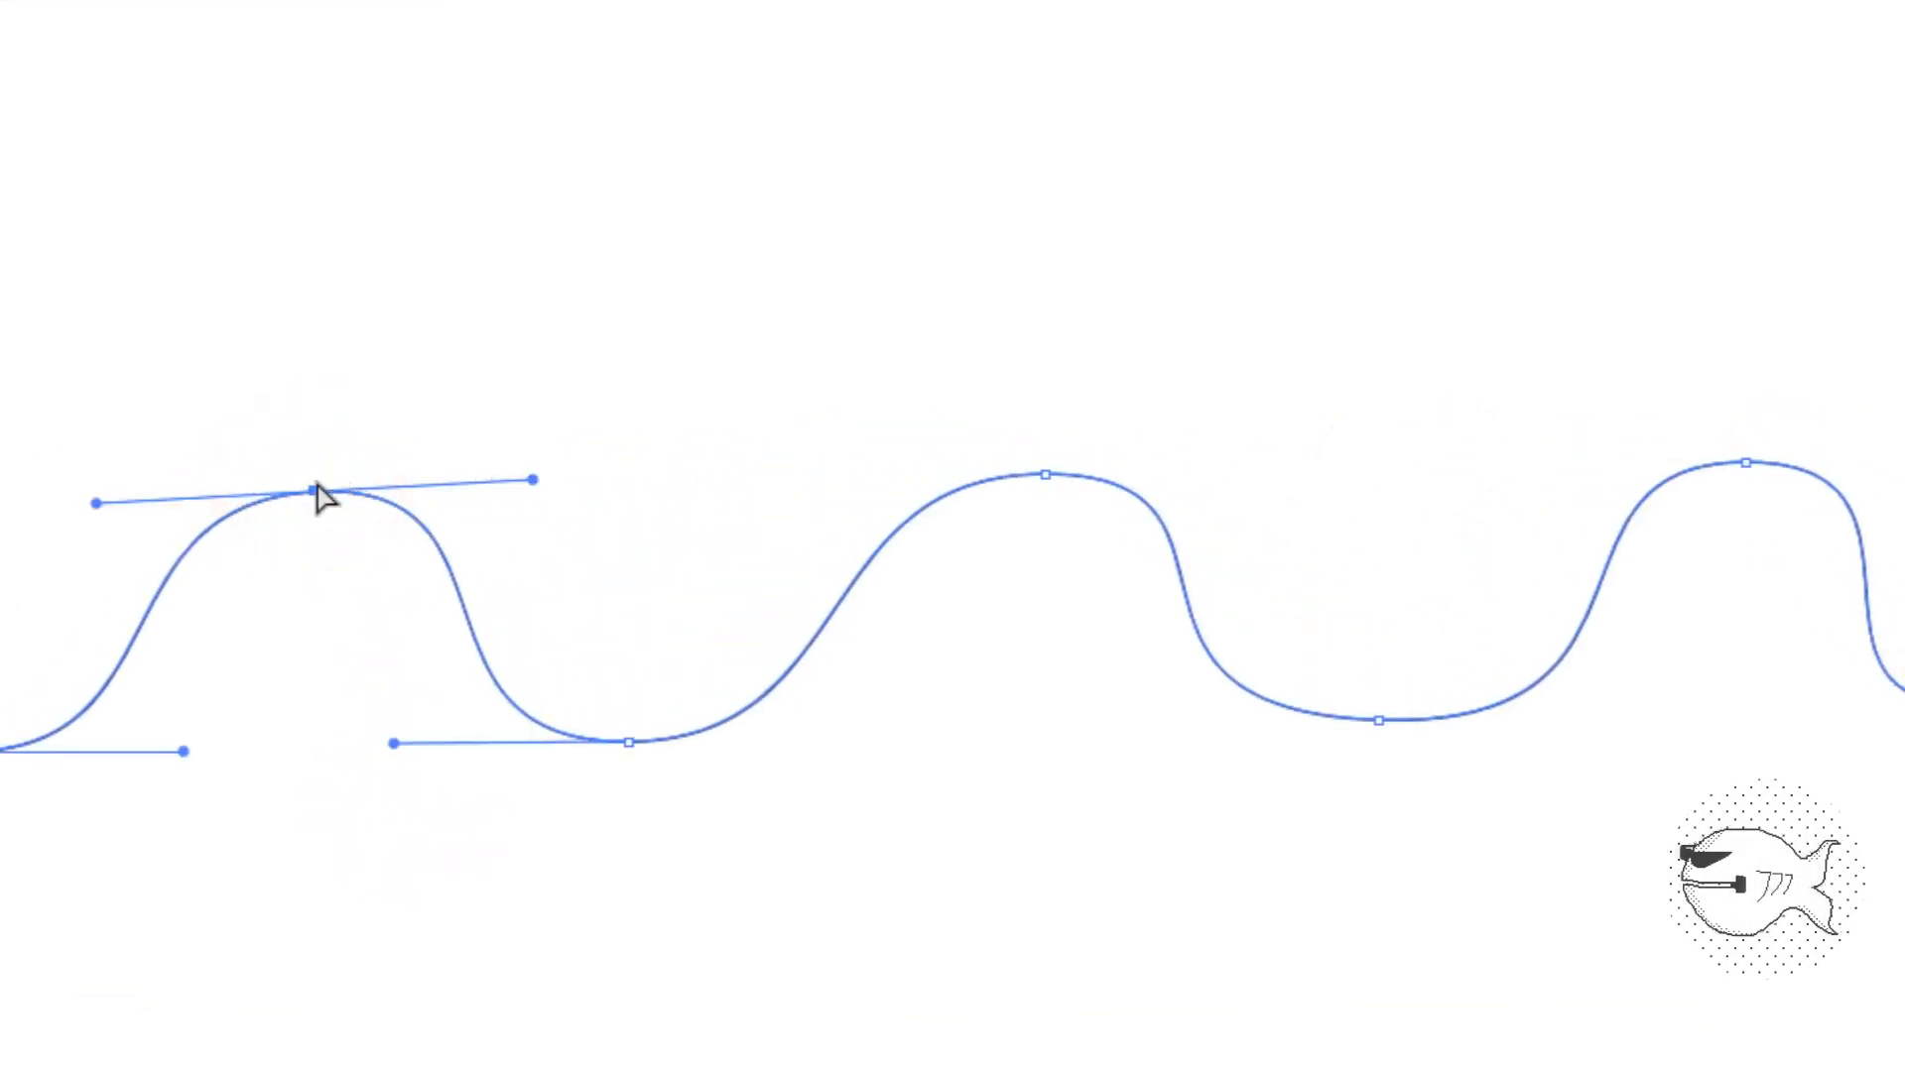
pyautogui.click(289, 855)
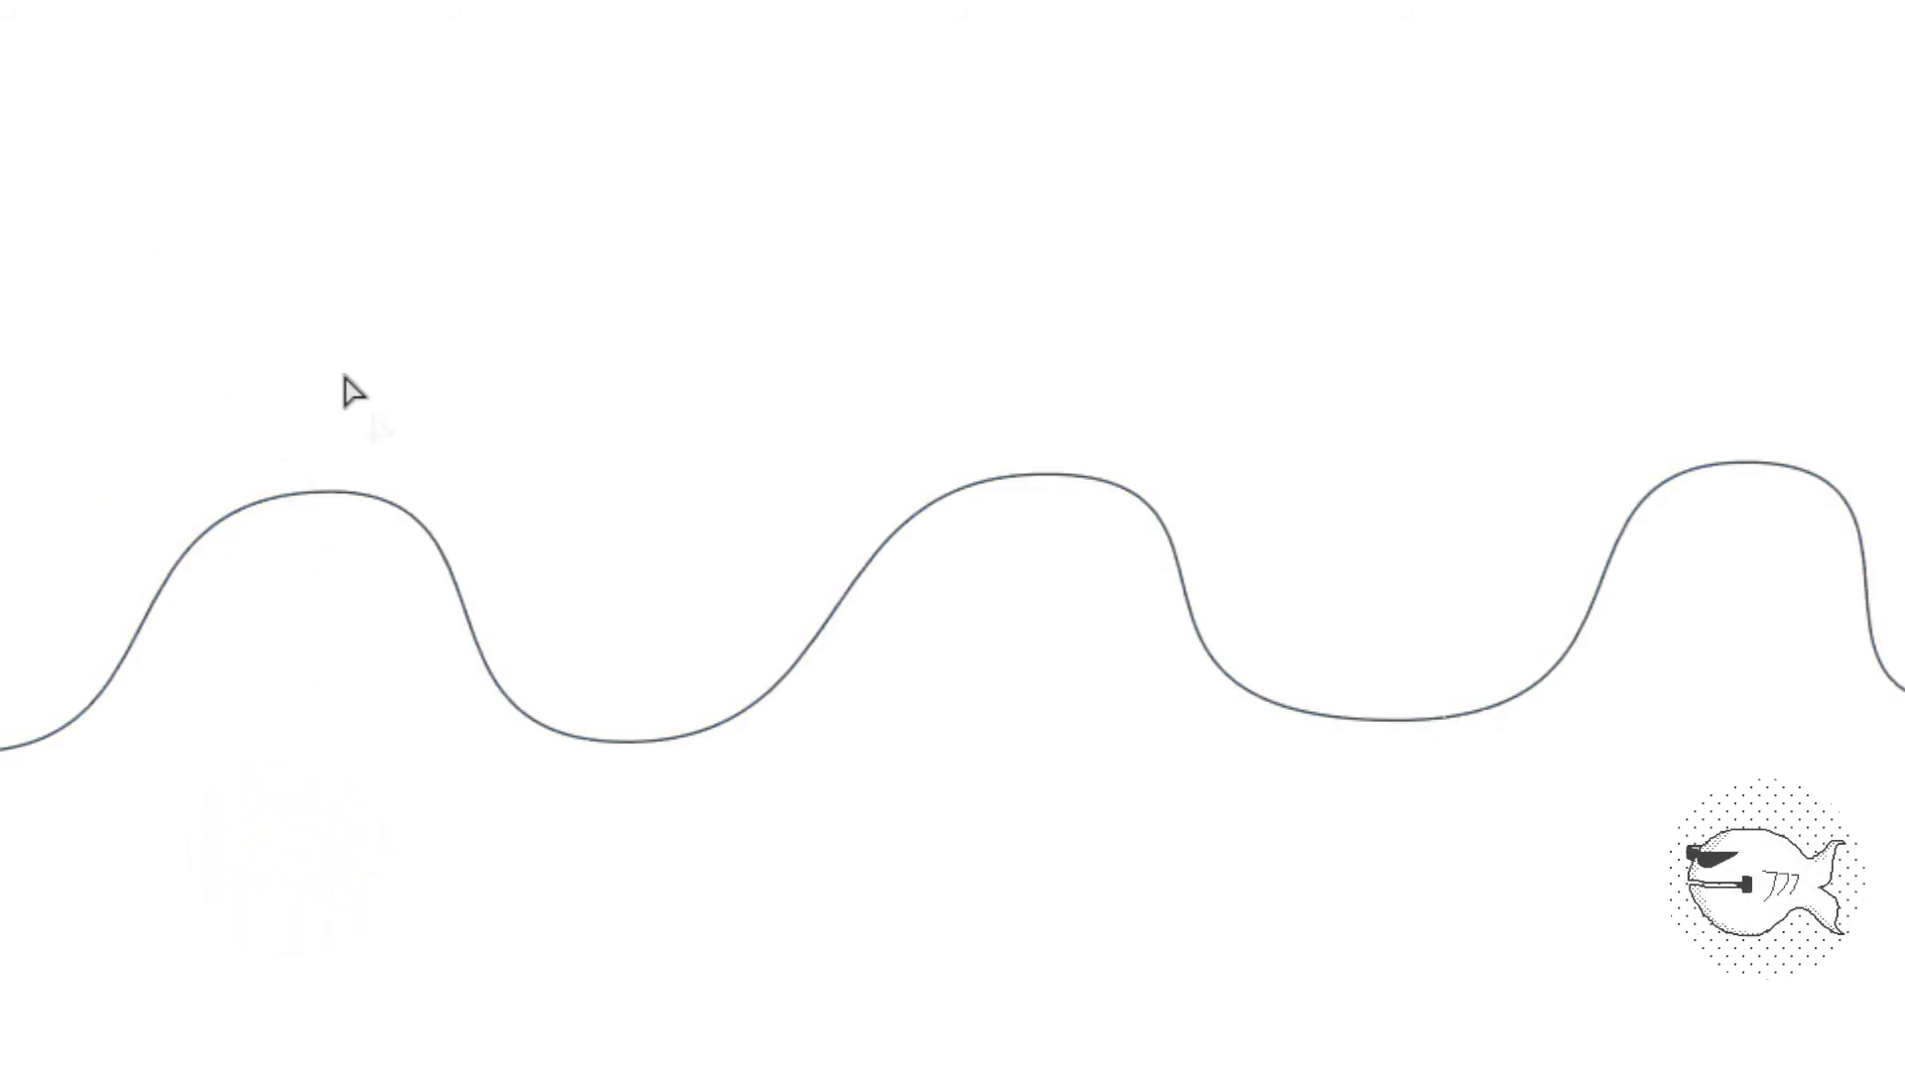
pyautogui.click(316, 492)
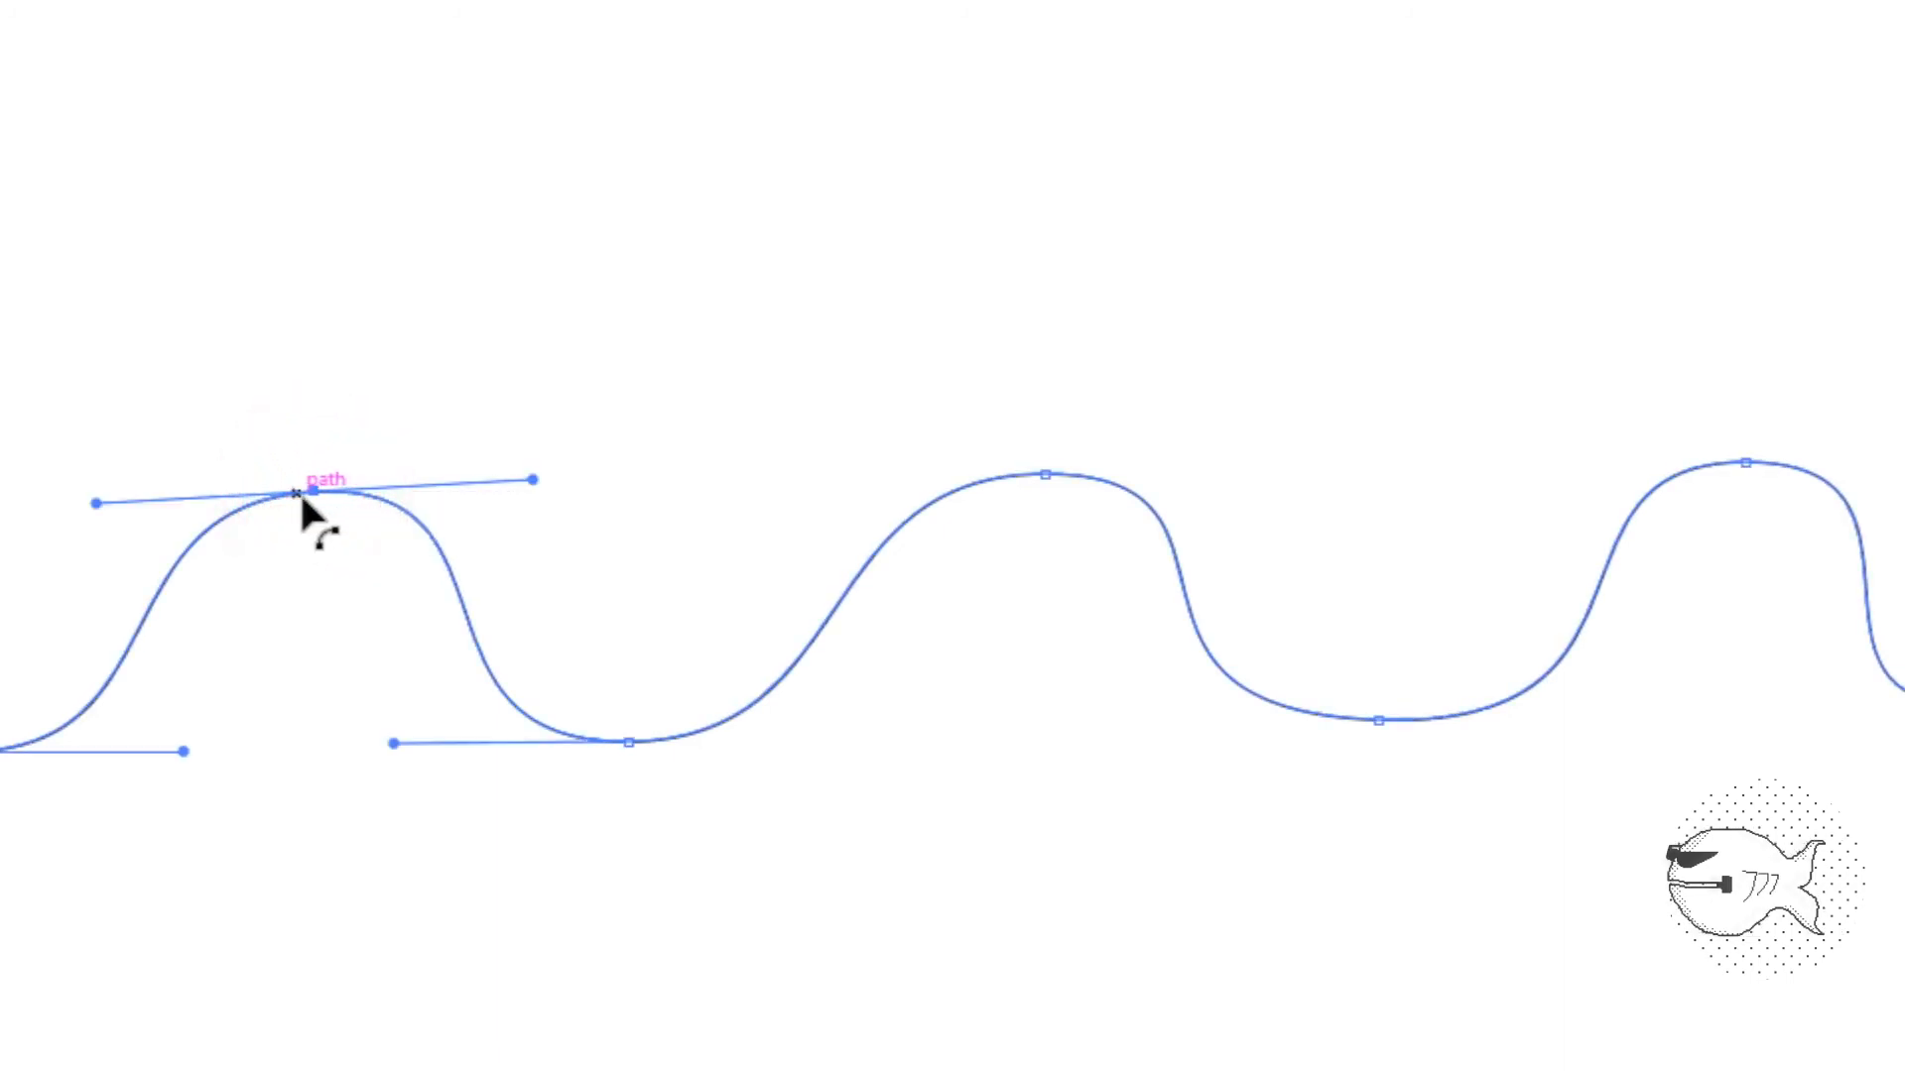